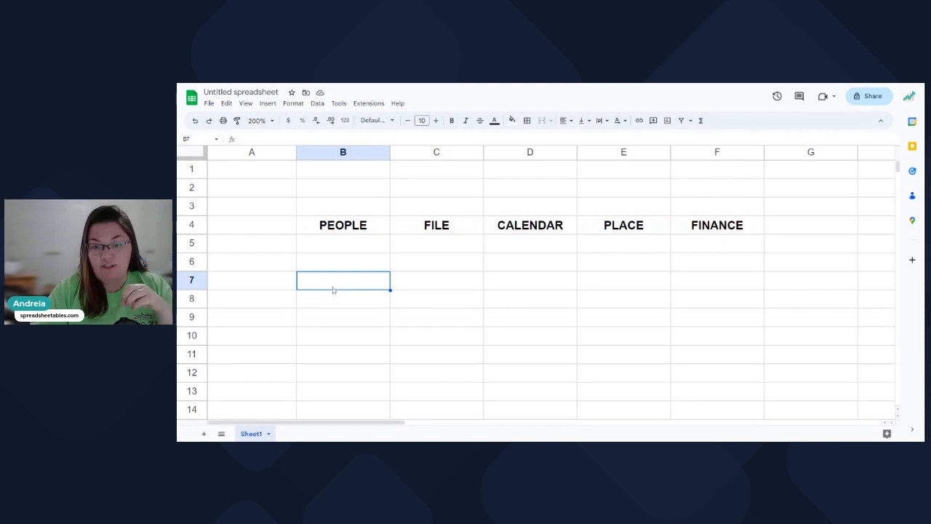
left_click(337, 250)
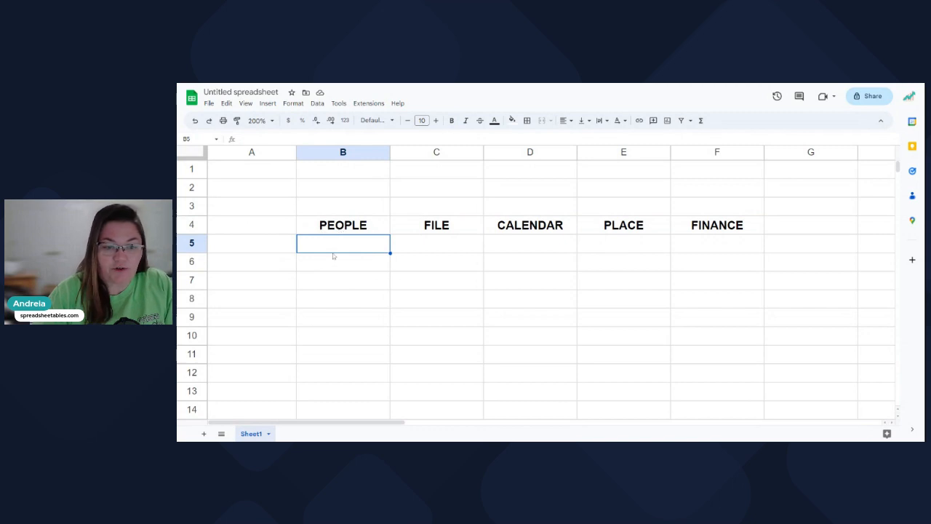
left_click(268, 104)
mouse_move(352, 313)
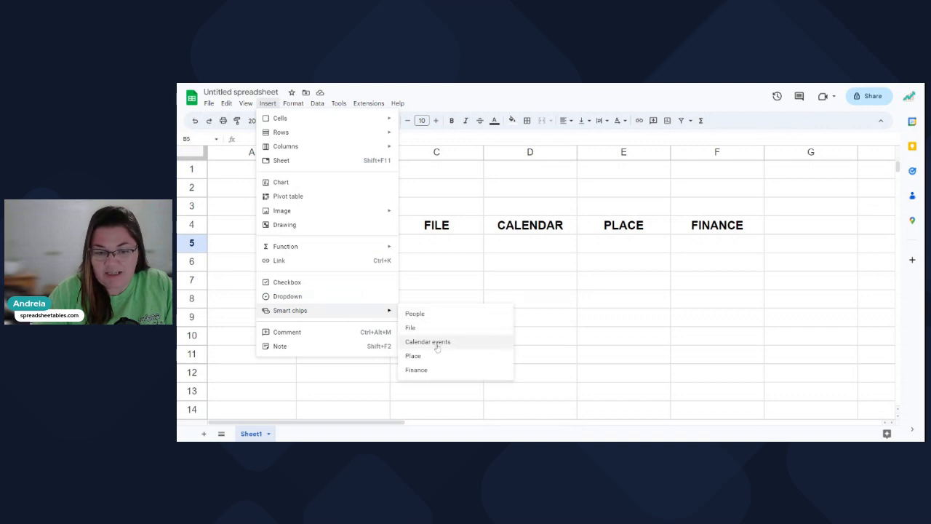
left_click(435, 263)
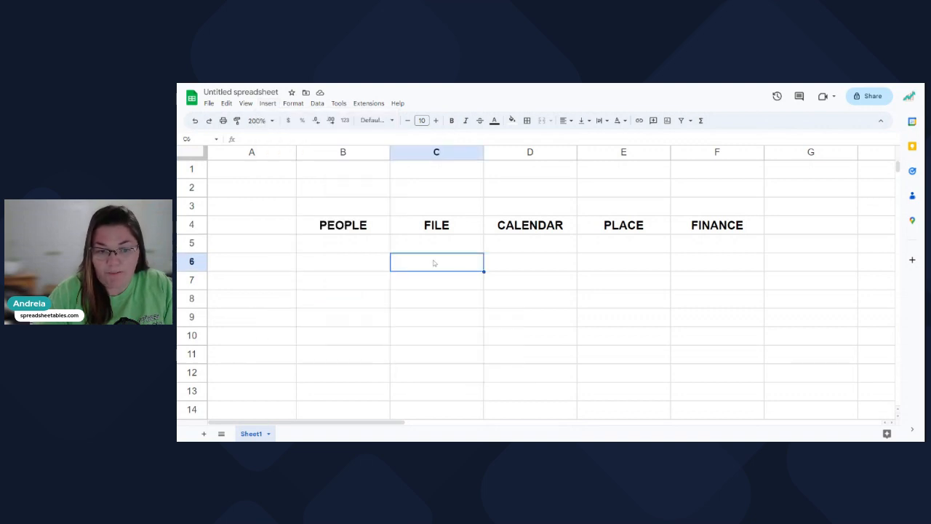
left_click(355, 242)
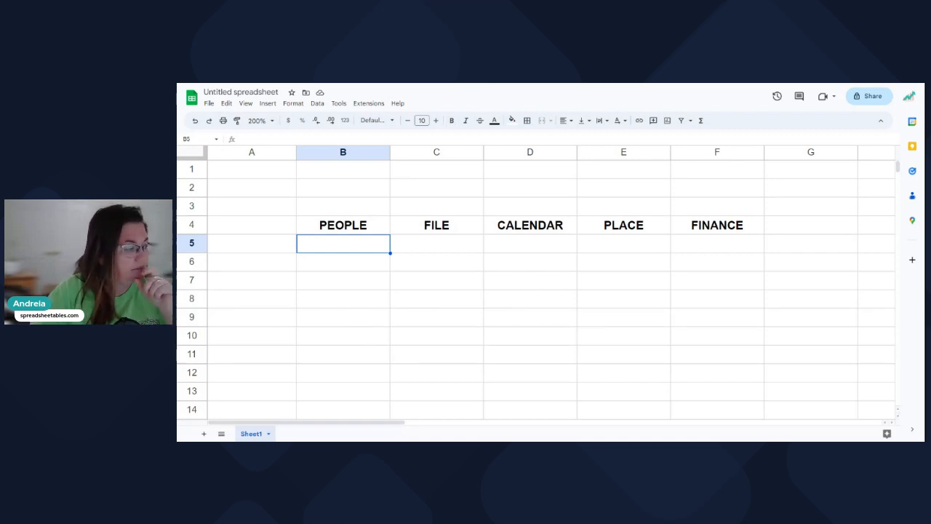
Insert the first suggested contact into B5 as a people chip.
type("@")
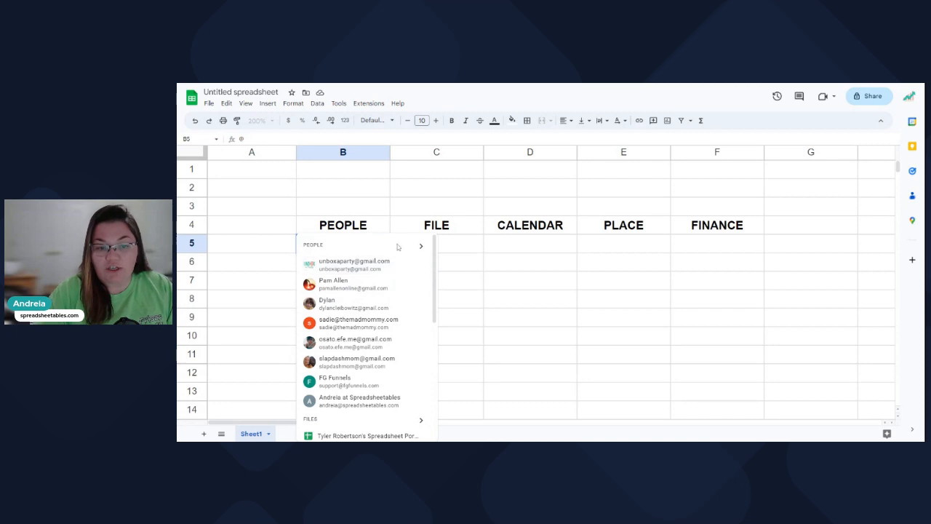
left_click(420, 246)
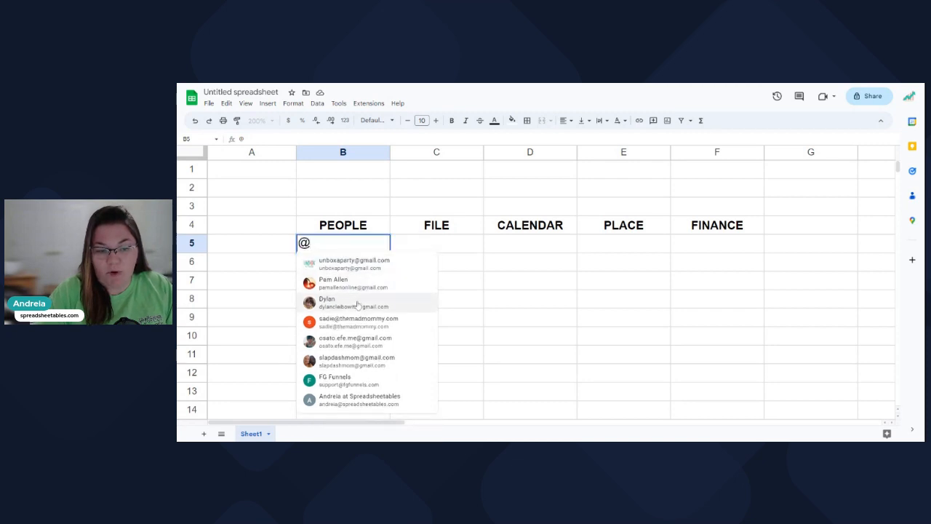
left_click(349, 262)
Widen column B to fit the full address and dismiss the sharing prompt.
left_click_drag(390, 151, 469, 151)
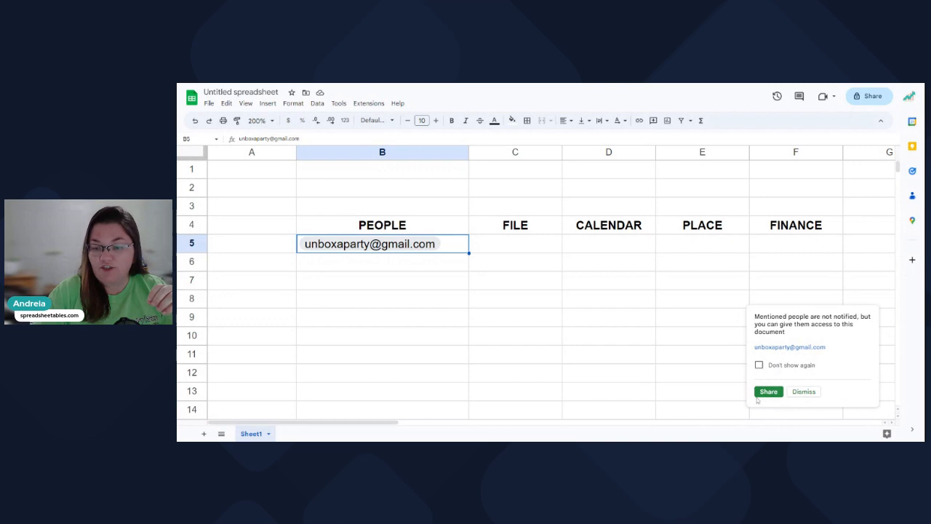
left_click(808, 393)
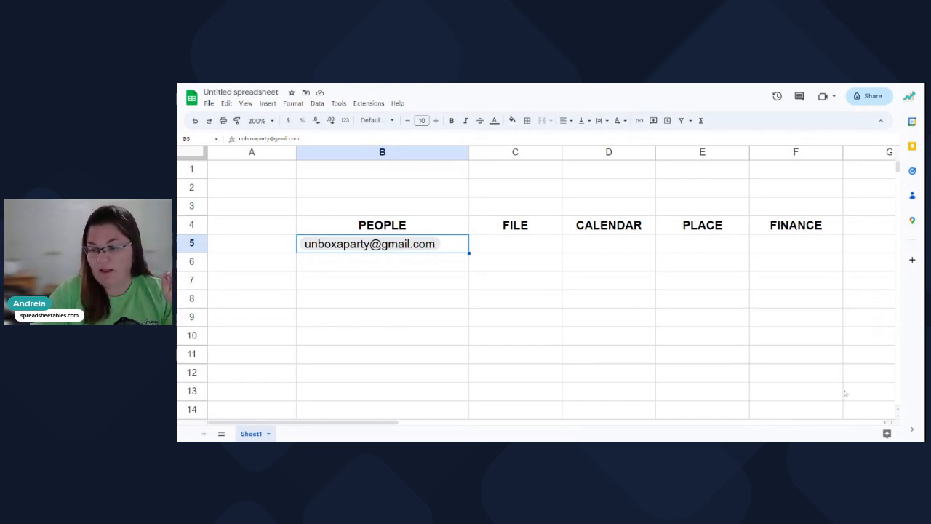
mouse_move(392, 249)
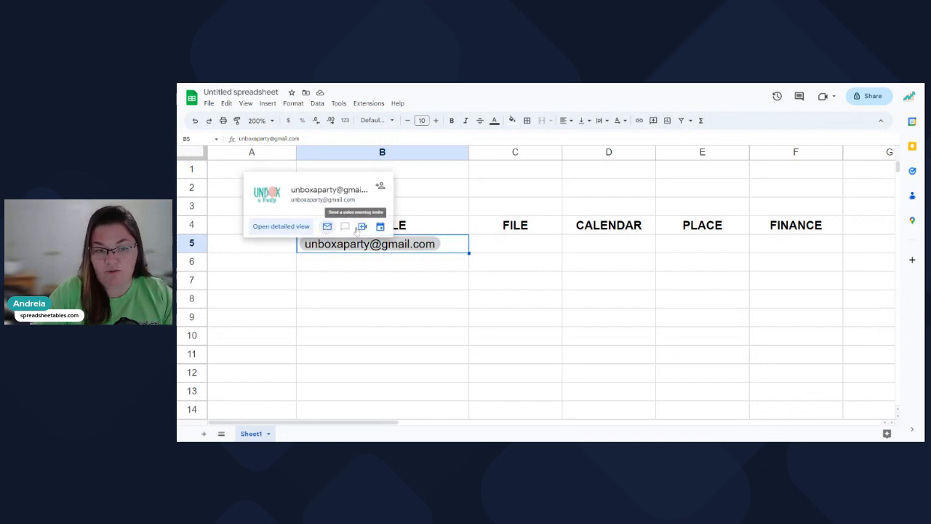
left_click(396, 267)
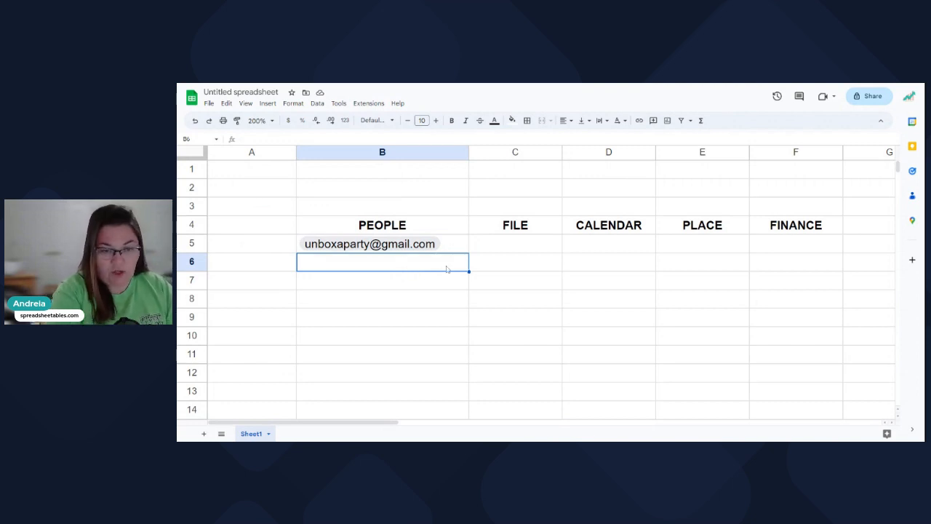
type("@")
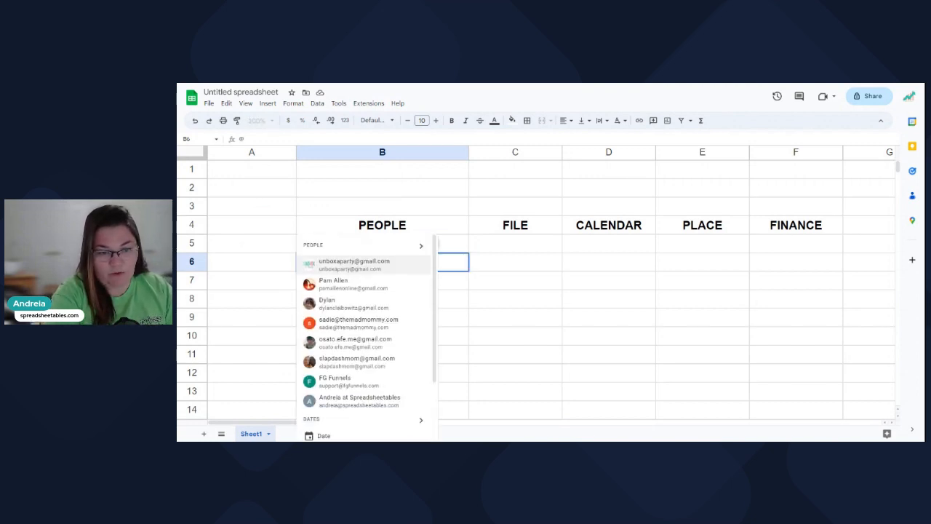
type("miles")
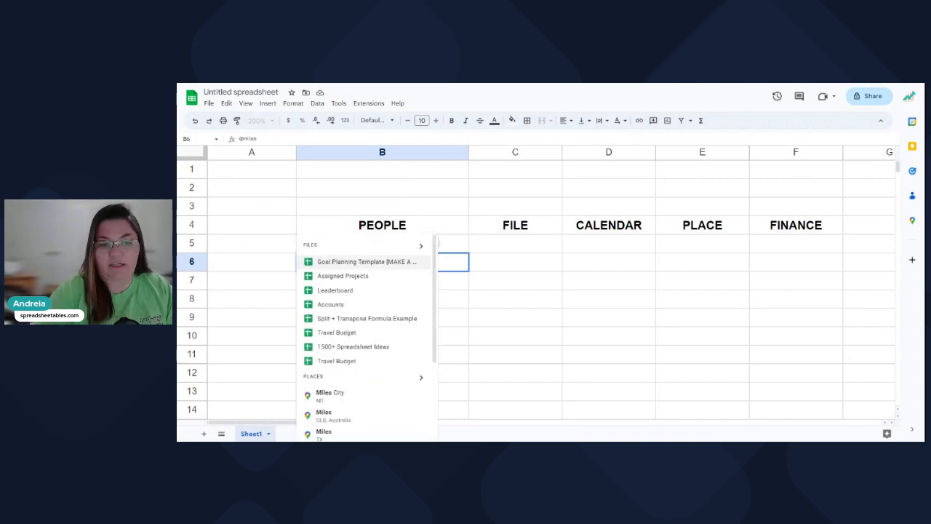
scroll(391, 320, "down", 2)
scroll(391, 322, "up", 2)
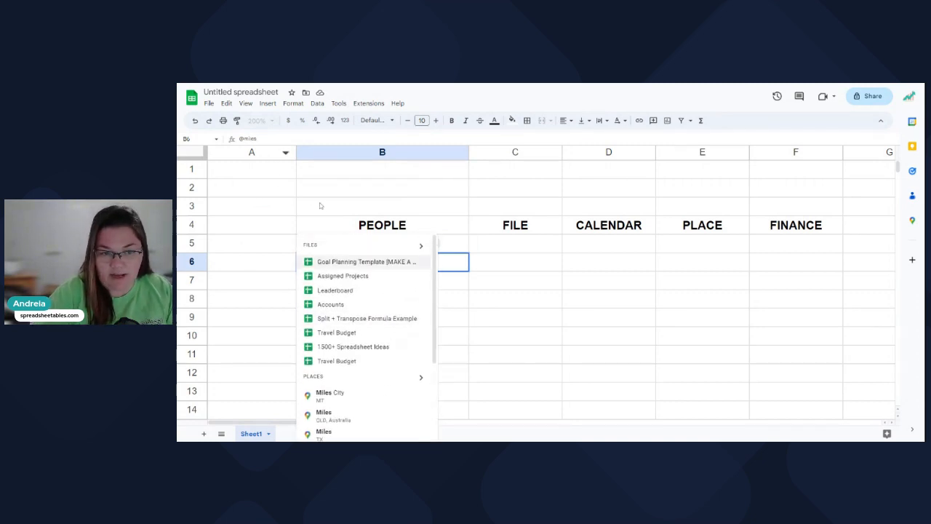
key("Escape")
left_click(364, 263)
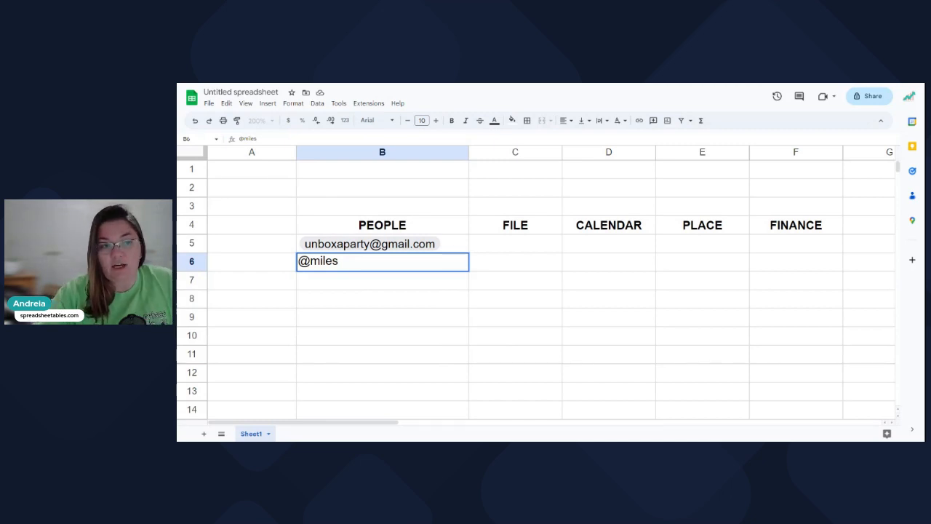
left_click_drag(341, 261, 265, 256)
key("BackSpace")
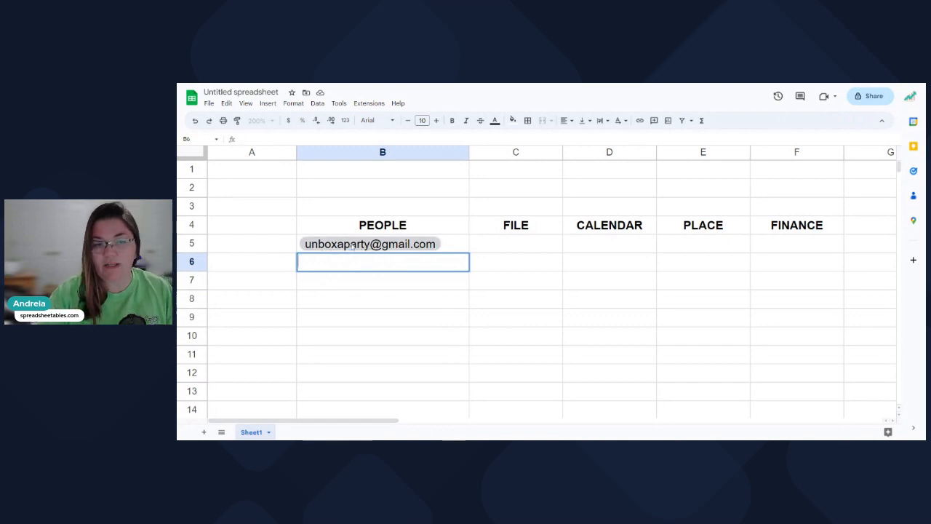
mouse_move(350, 248)
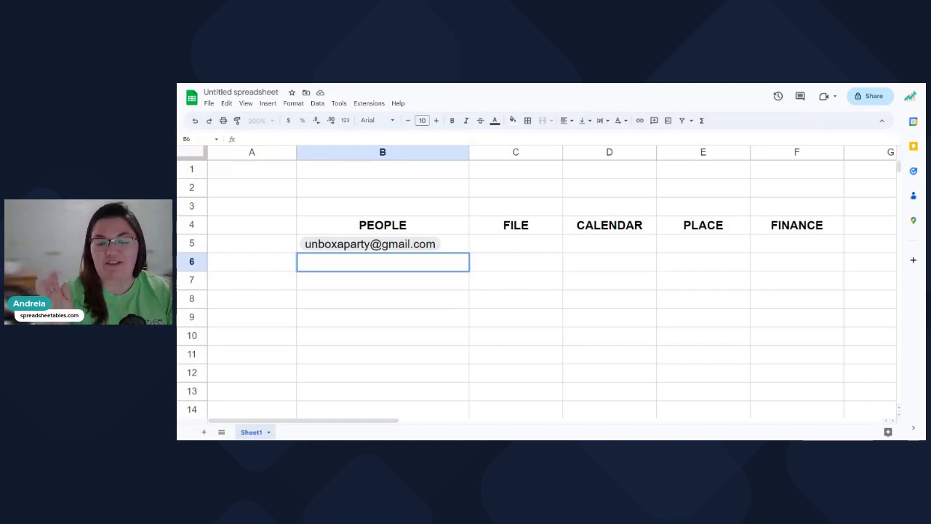
left_click(347, 284)
left_click(346, 267)
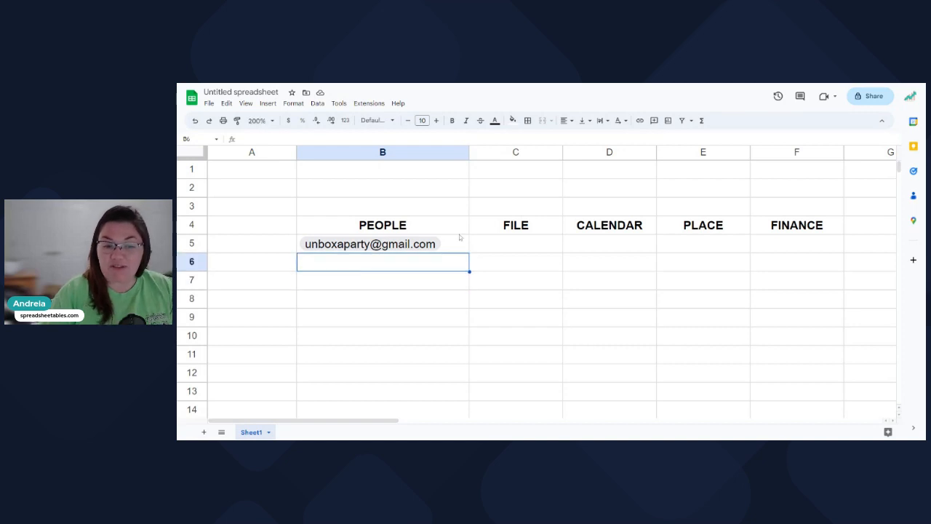
type("@miles")
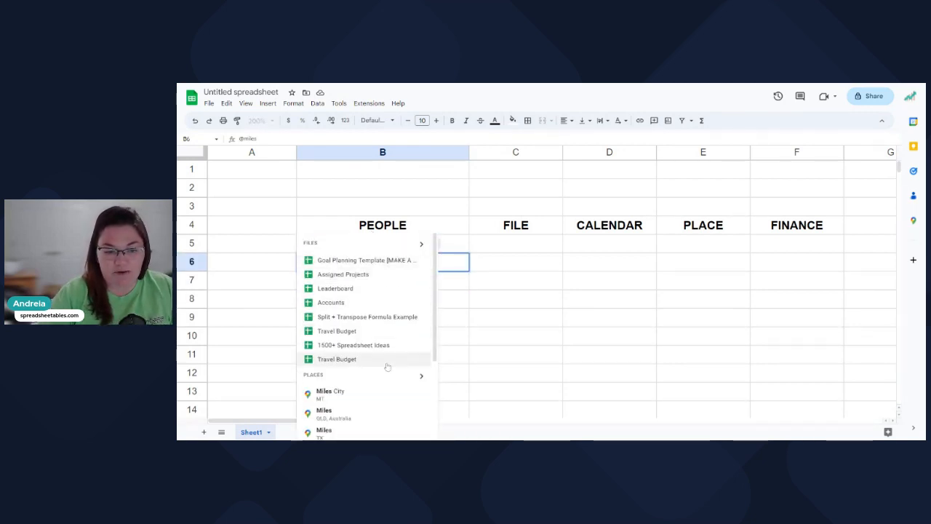
scroll(388, 360, "down", 2)
scroll(387, 366, "up", 4)
left_click(335, 206)
left_click(348, 266)
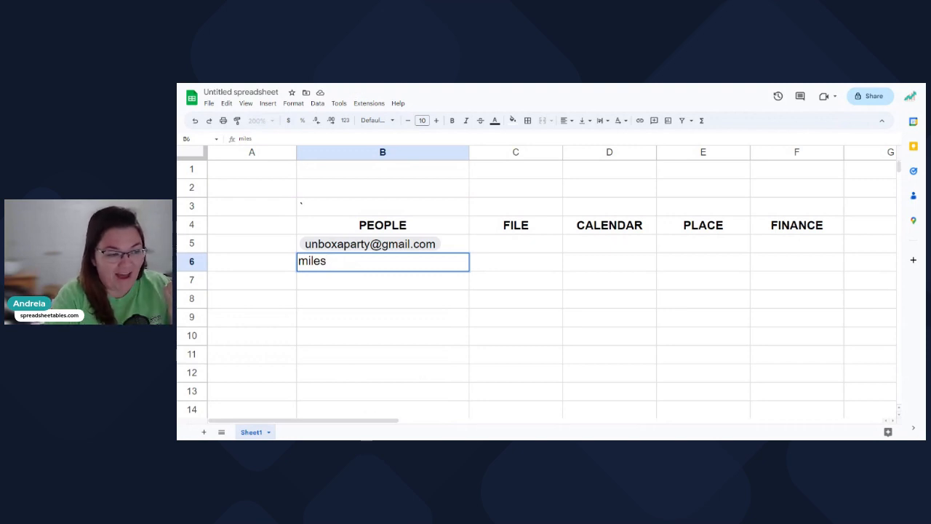
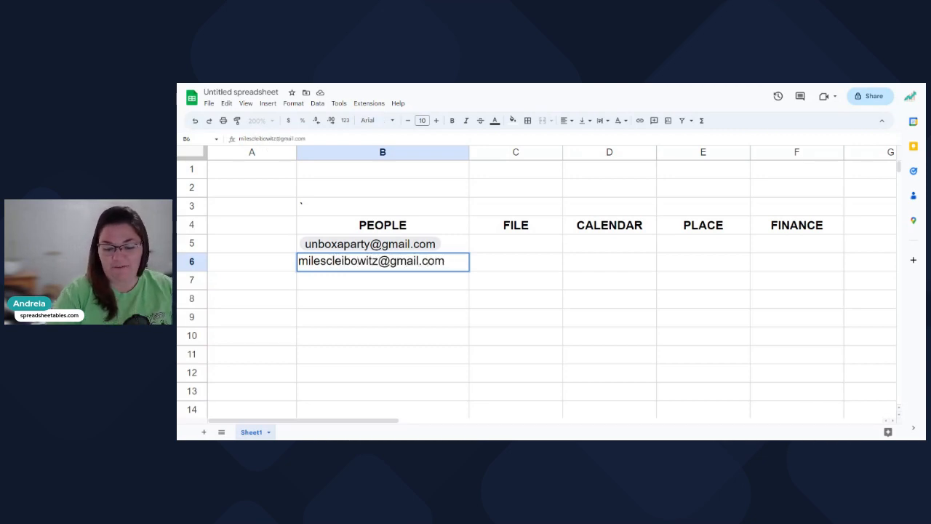
Enter the second contact's full Gmail address in B6 as plain text.
key("Return")
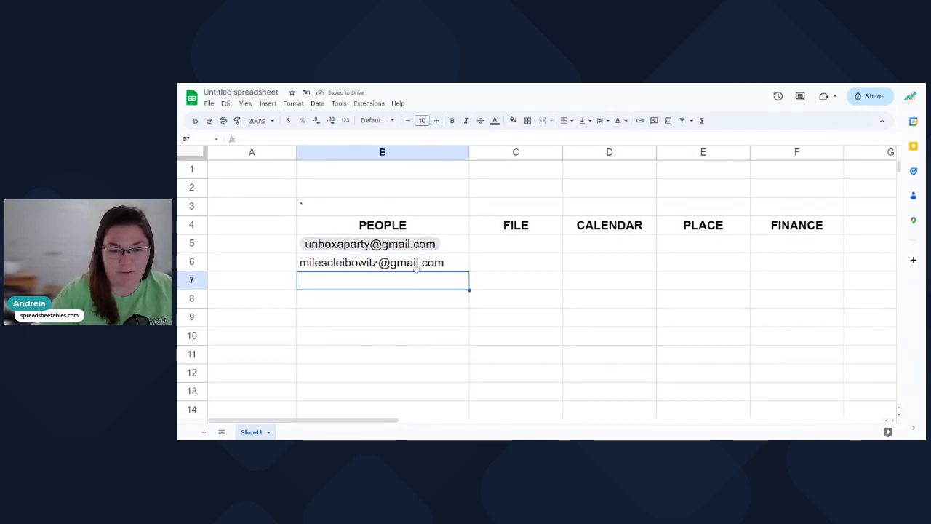
Convert the B6 address into a people chip through the Smart chips menu.
right_click(413, 266)
mouse_move(446, 278)
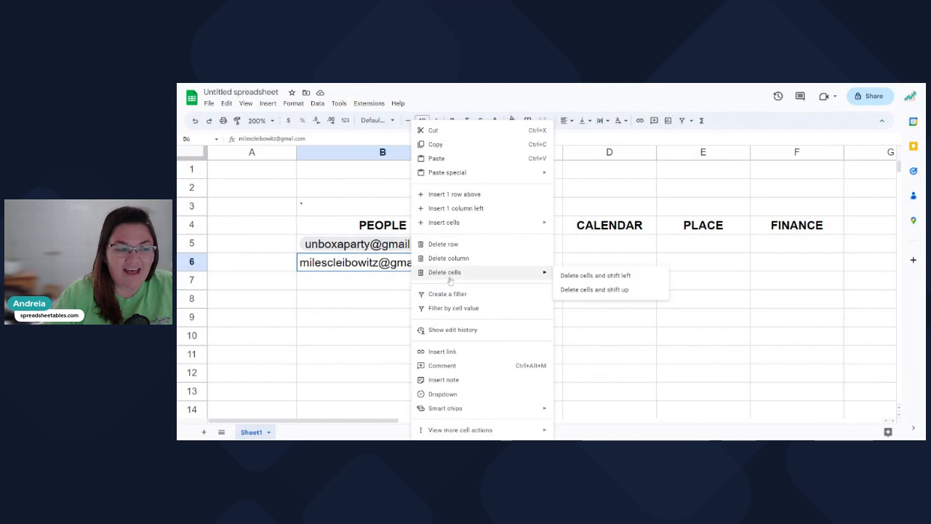
mouse_move(497, 407)
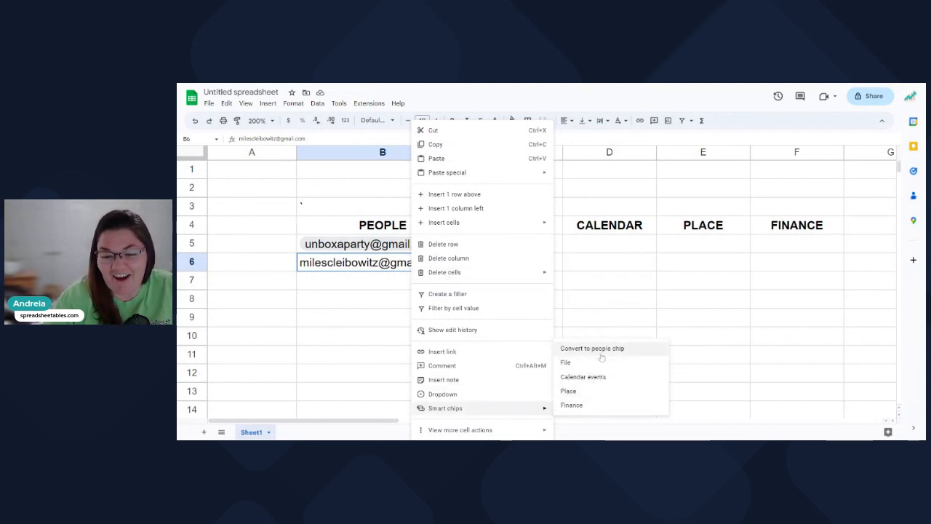
left_click(634, 353)
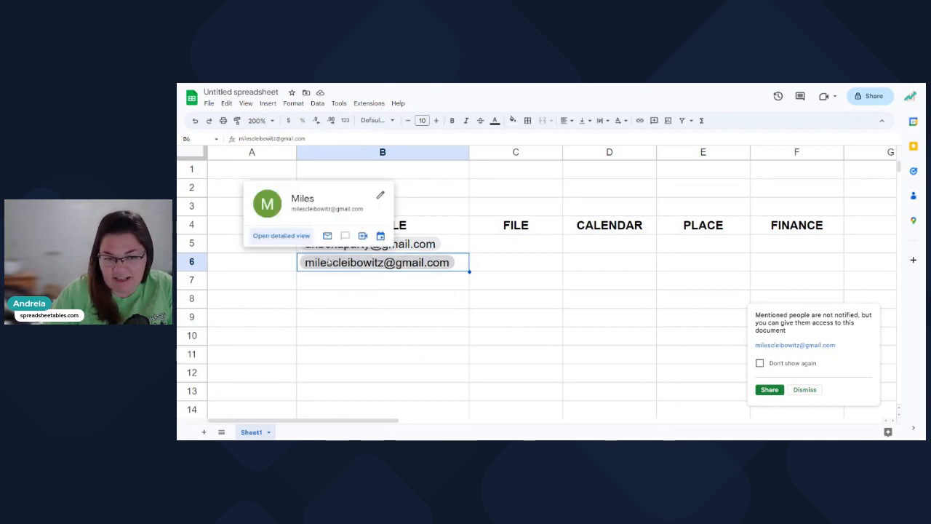
mouse_move(329, 250)
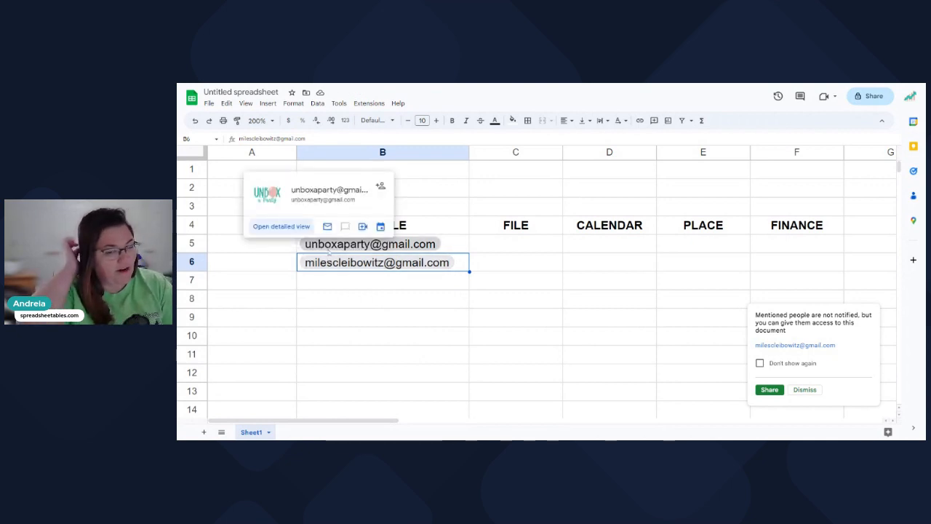
left_click(386, 322)
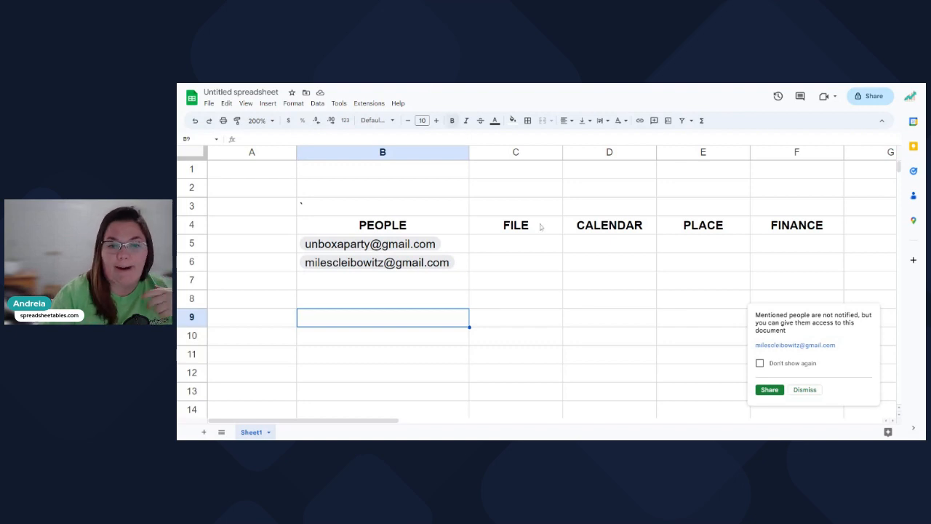
Dismiss the second contact's mention notification and reselect cell C5 under FILE.
left_click(538, 250)
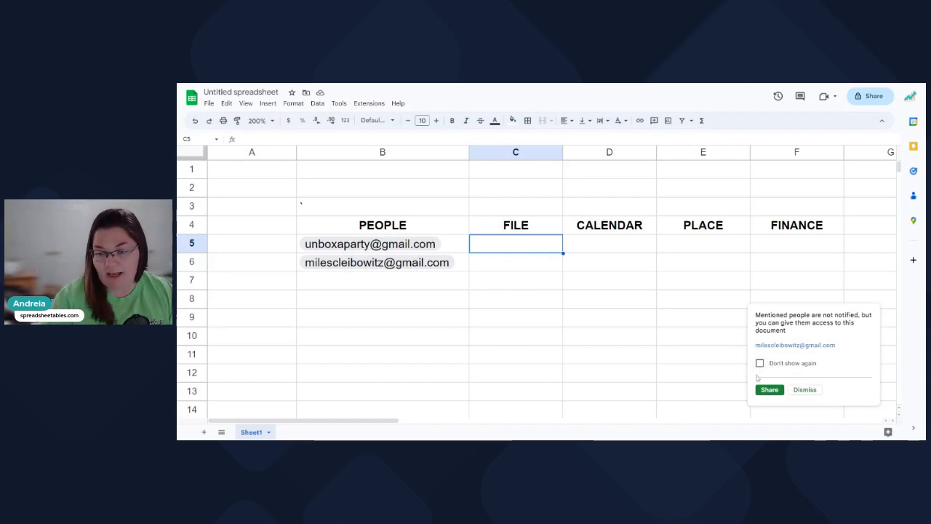
left_click(515, 325)
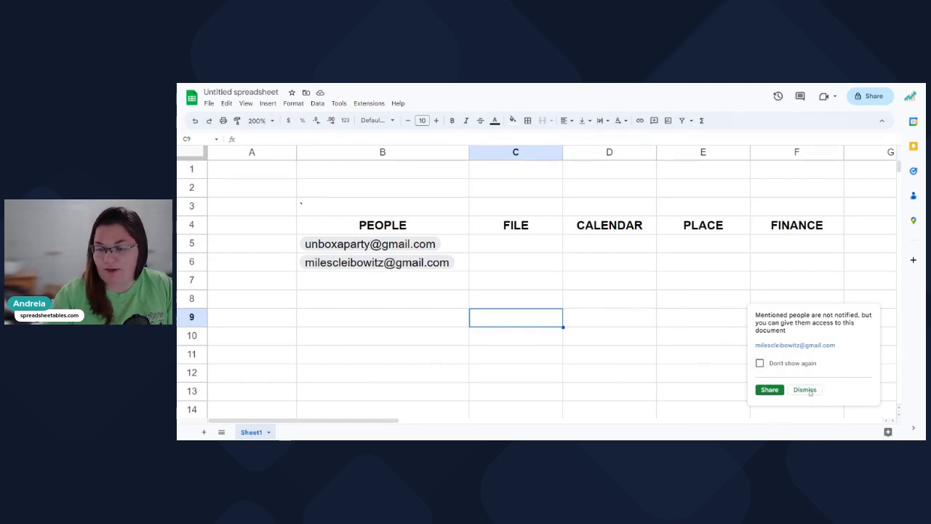
left_click(804, 390)
left_click(715, 320)
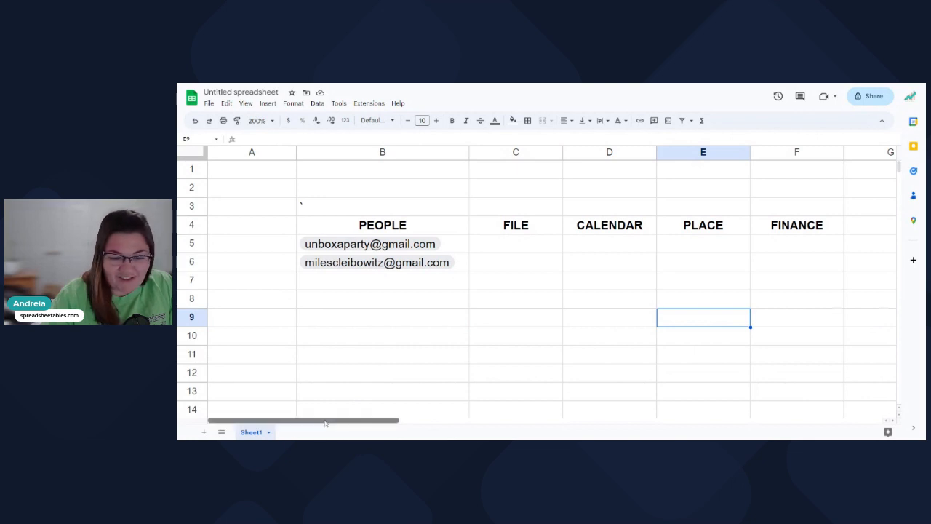
left_click_drag(325, 423, 360, 424)
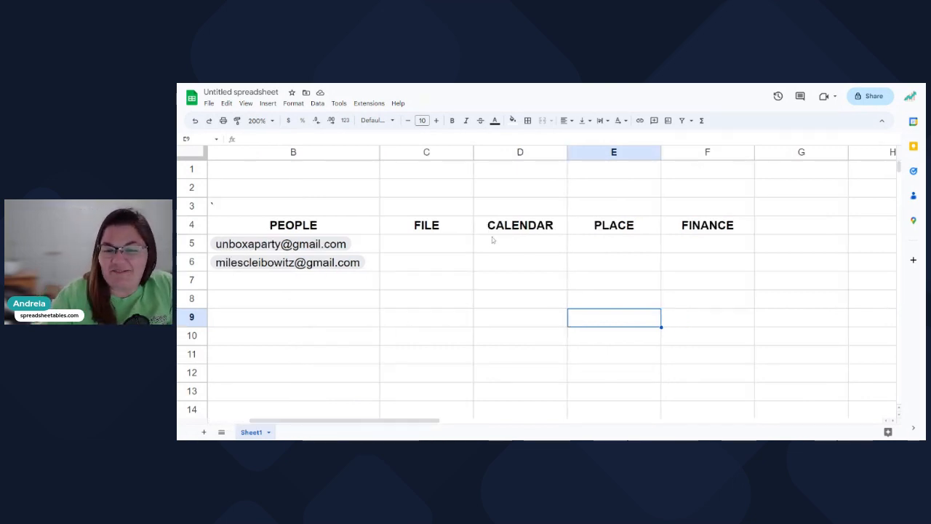
left_click(438, 231)
left_click(435, 246)
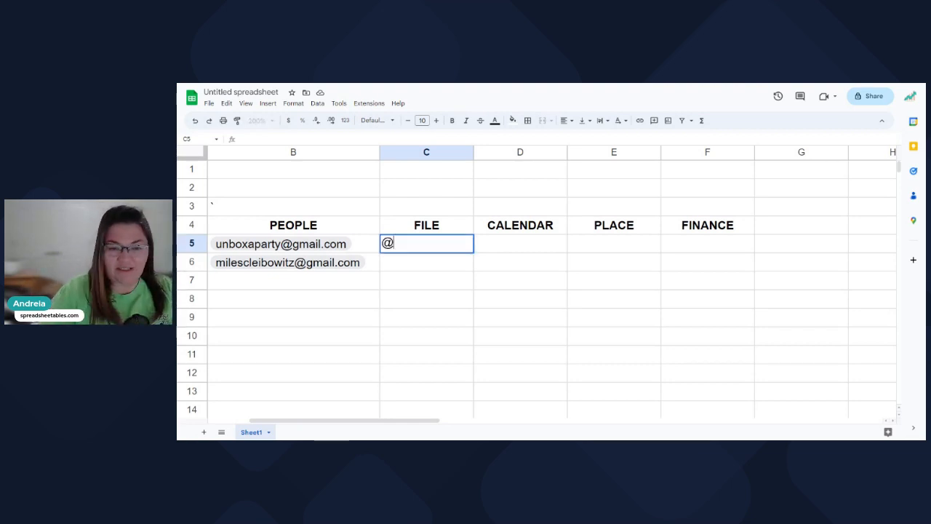
Insert the Income and Expenses Tracker file chip into C5 from the Files suggestions.
type("@")
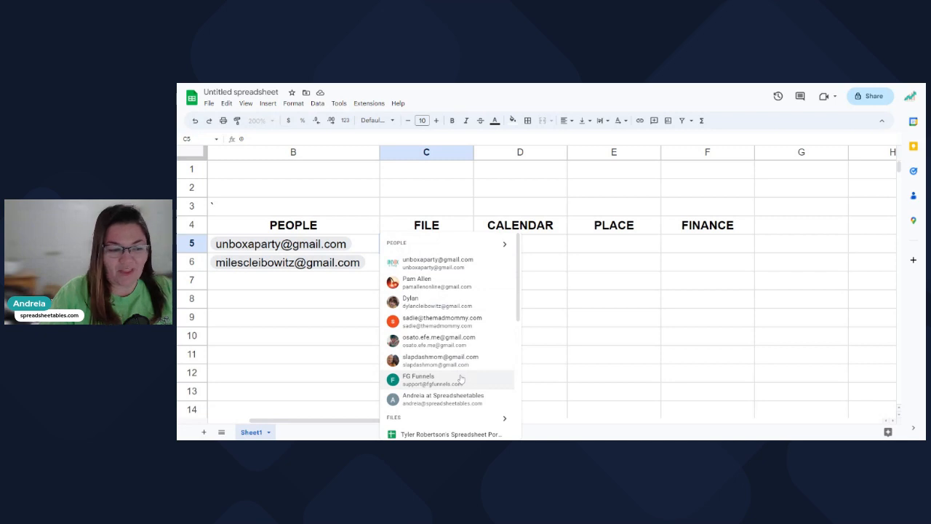
scroll(461, 379, "down", 1)
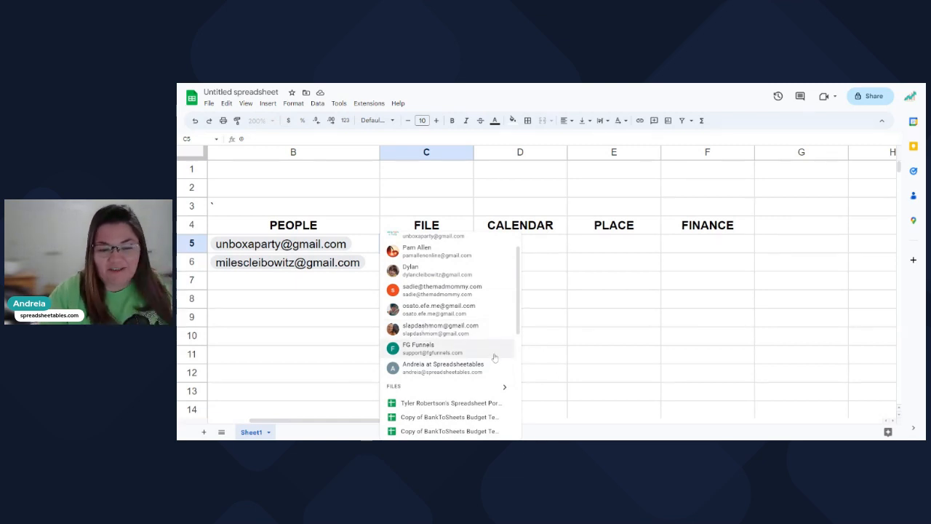
scroll(491, 357, "down", 5)
scroll(489, 355, "up", 2)
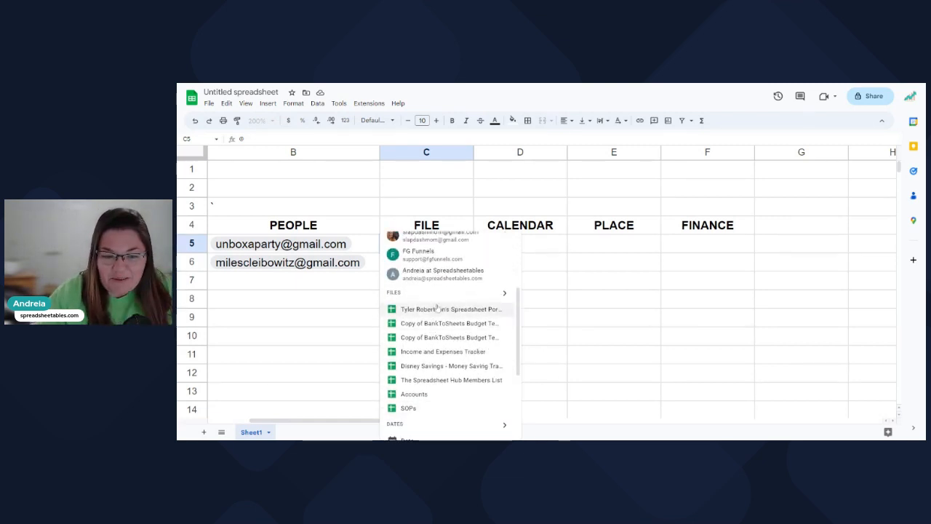
left_click(504, 293)
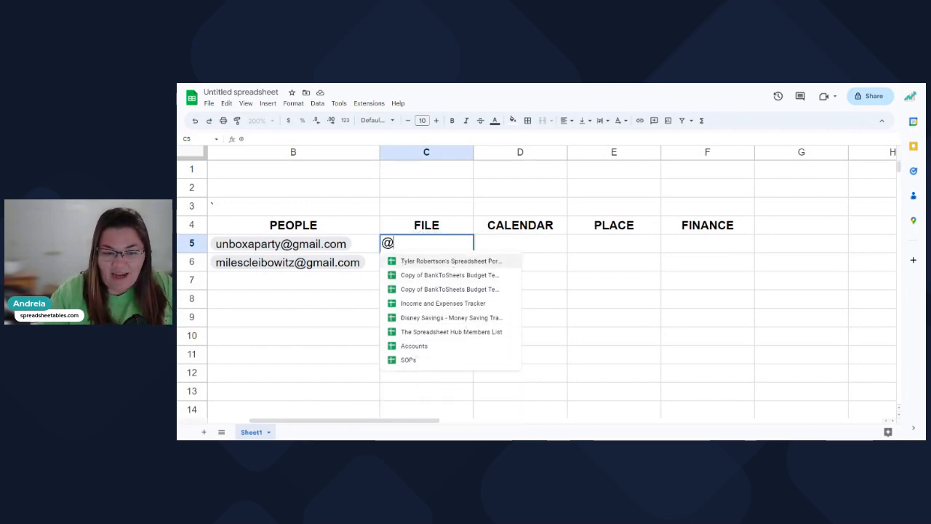
left_click(447, 307)
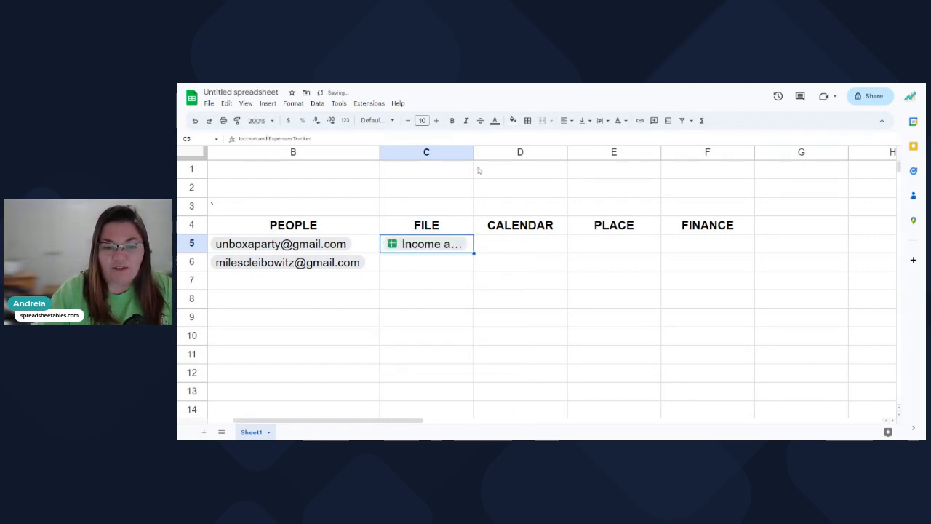
Widen column C so the file chip shows in full.
left_click_drag(474, 152, 618, 174)
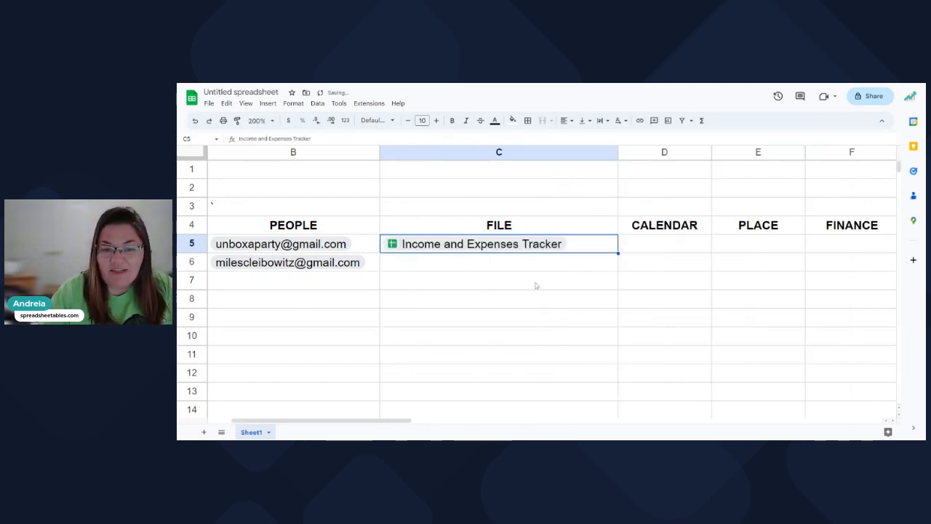
mouse_move(451, 249)
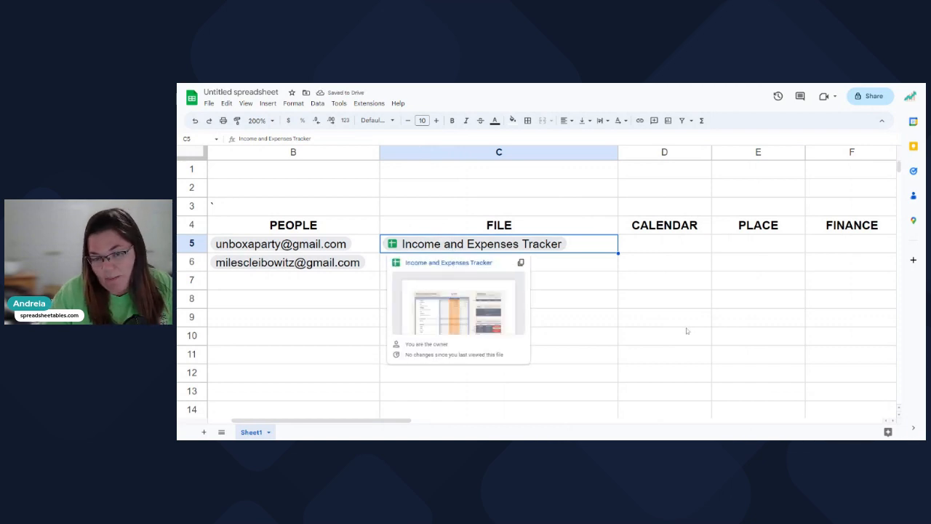
left_click(578, 289)
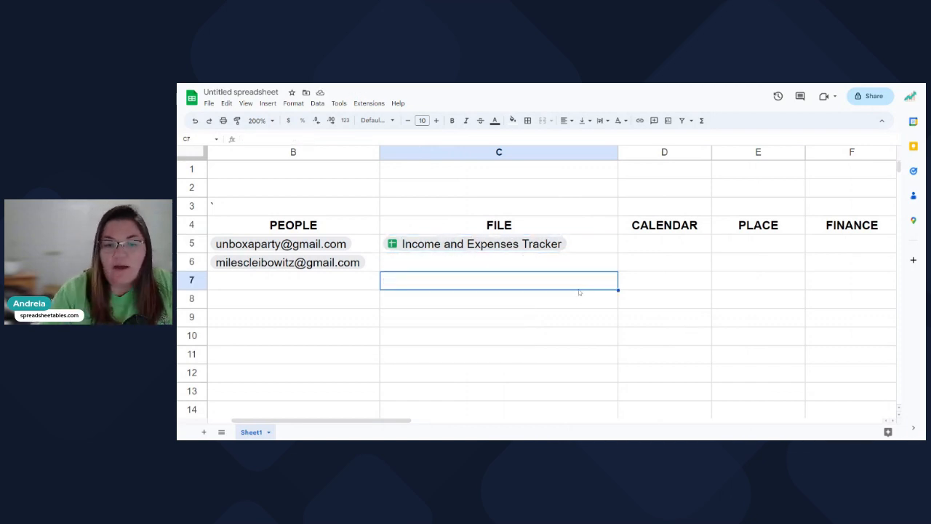
left_click(490, 258)
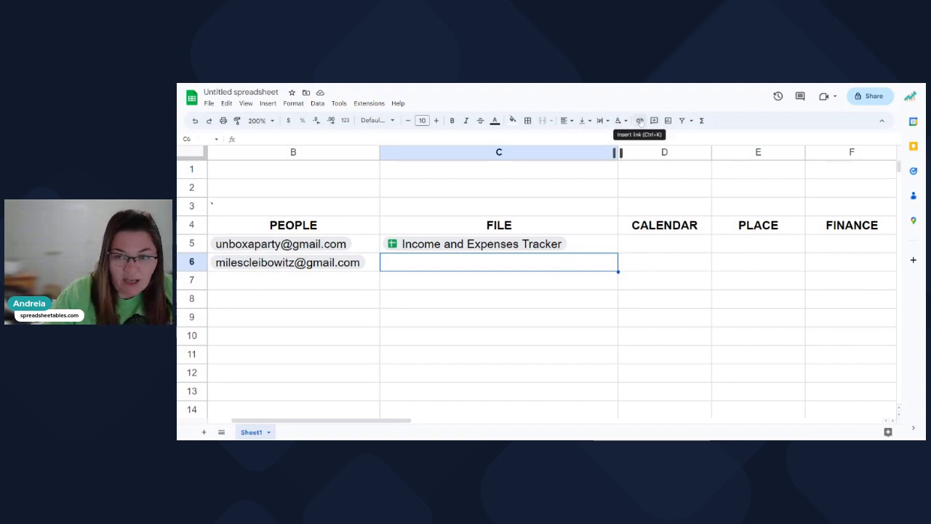
left_click(640, 121)
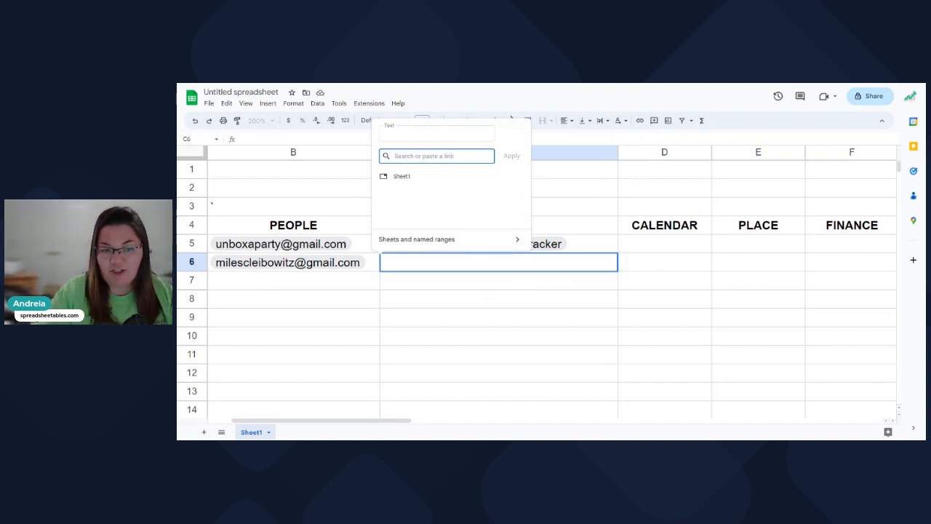
left_click(437, 134)
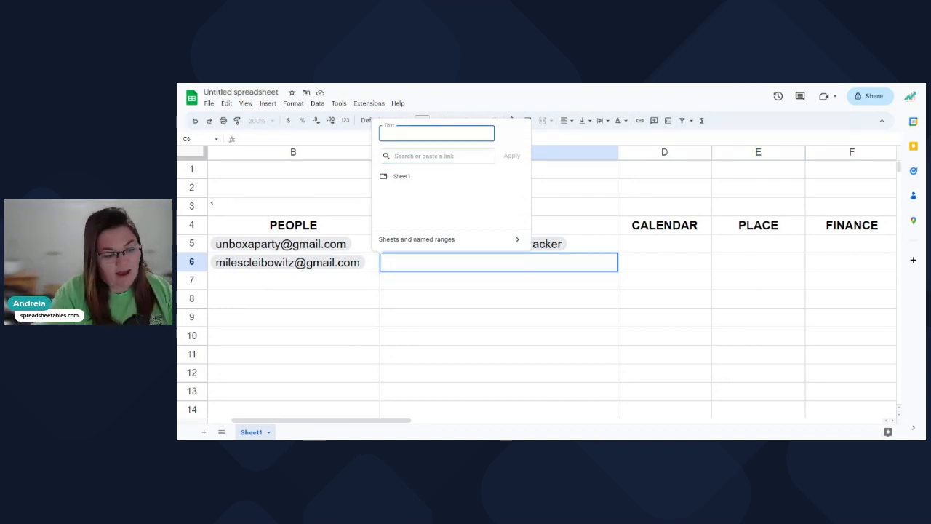
type("Income and")
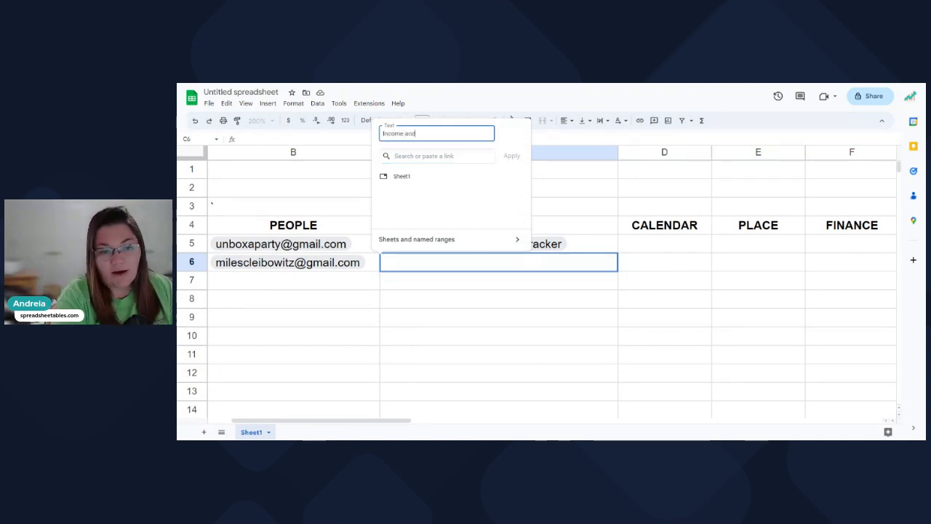
type(" Expenses")
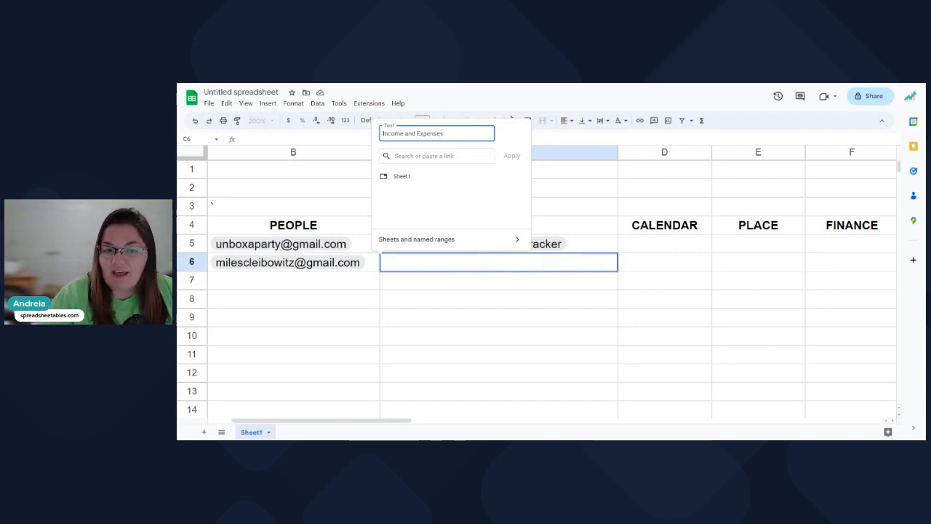
key("Escape")
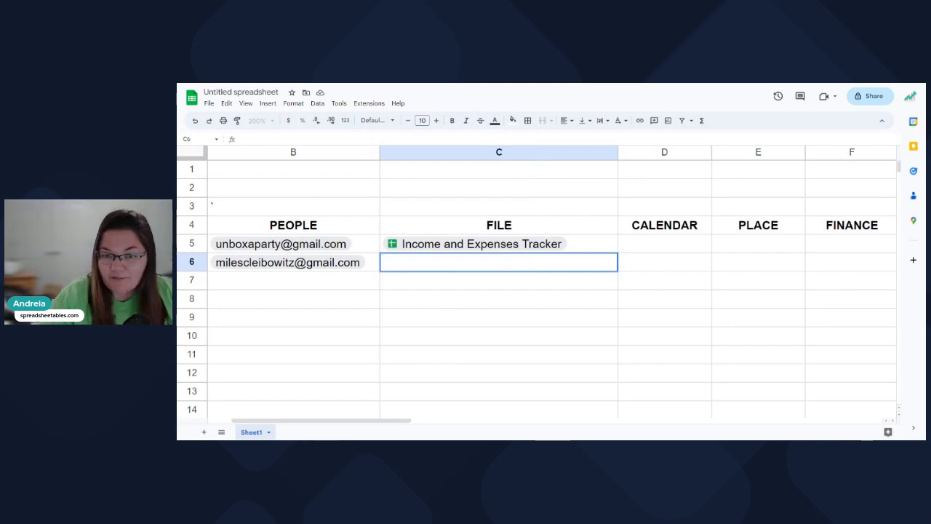
left_click(587, 244)
Undo an accidental C5 deletion and add The Spreadsheet Hub Members List file chip in C6.
key("Delete")
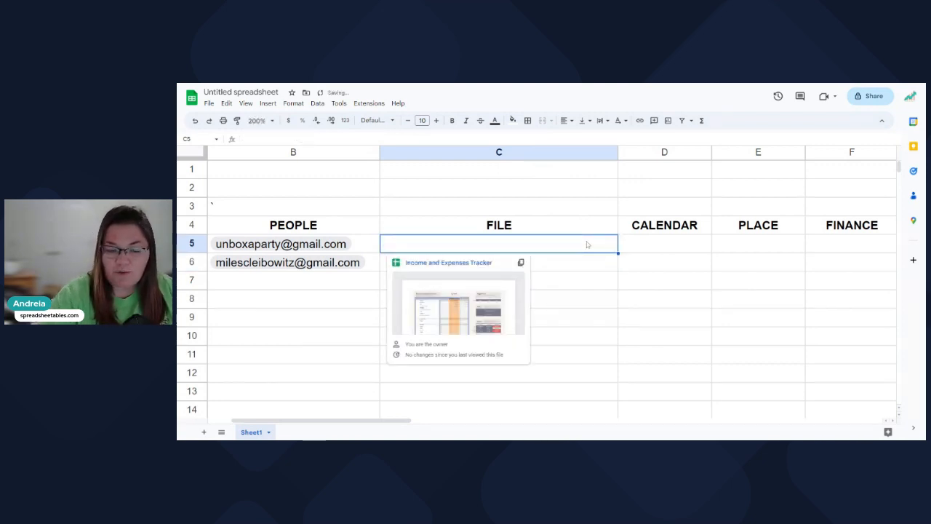
key("ctrl+z")
left_click(562, 262)
type("@")
scroll(494, 314, "down", 2)
scroll(494, 314, "down", 2)
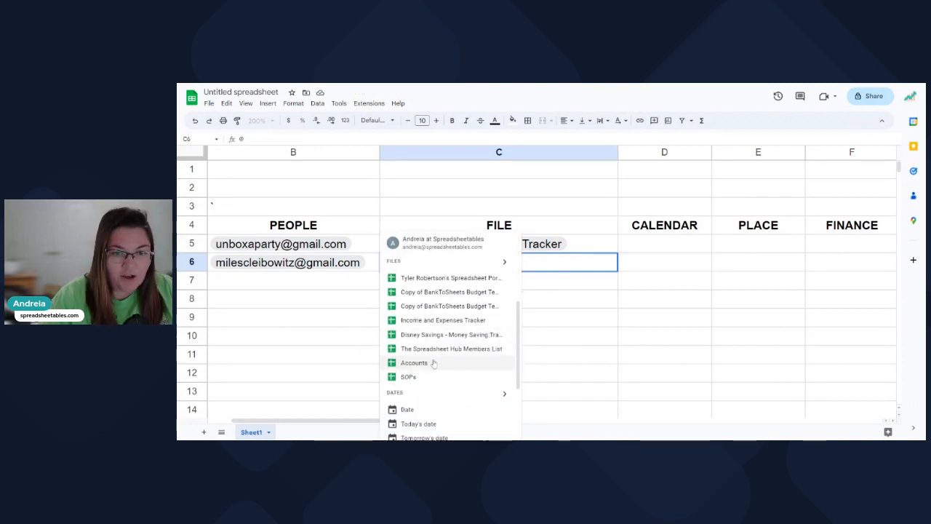
left_click(504, 262)
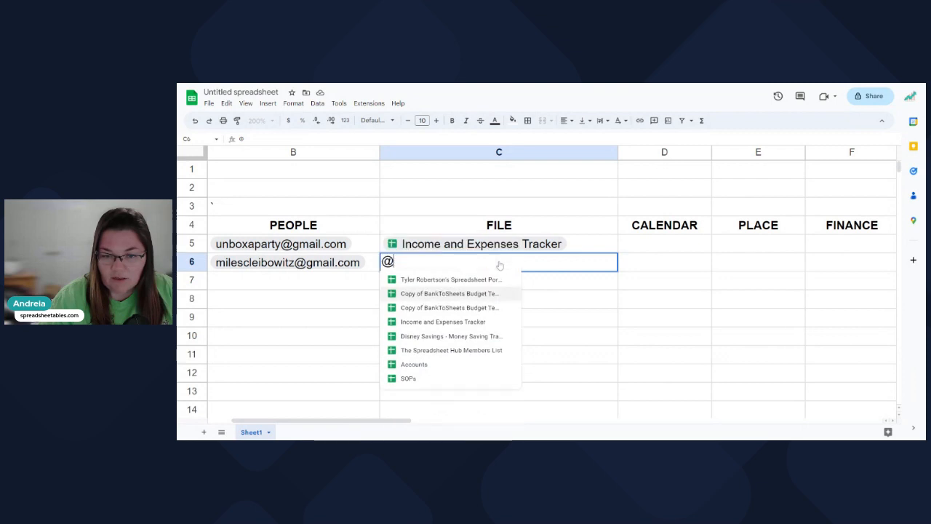
left_click(436, 350)
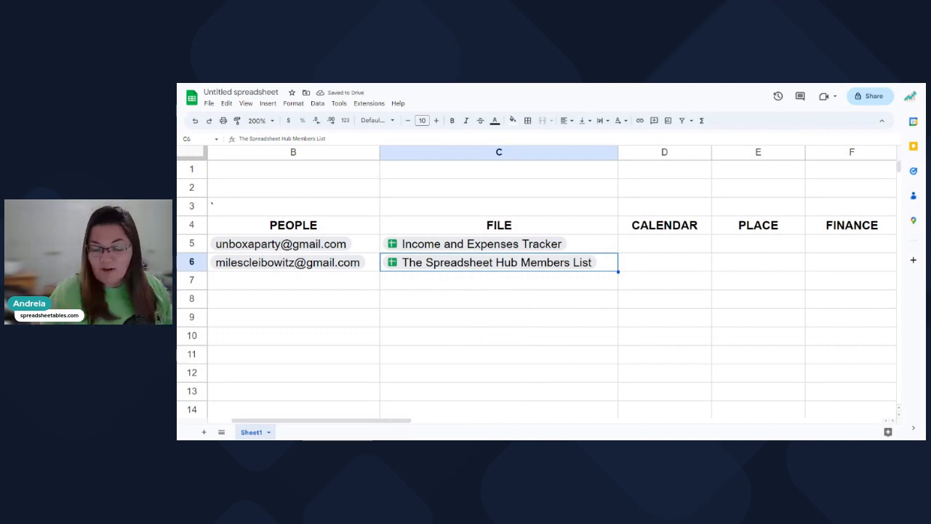
left_click_drag(370, 422, 395, 422)
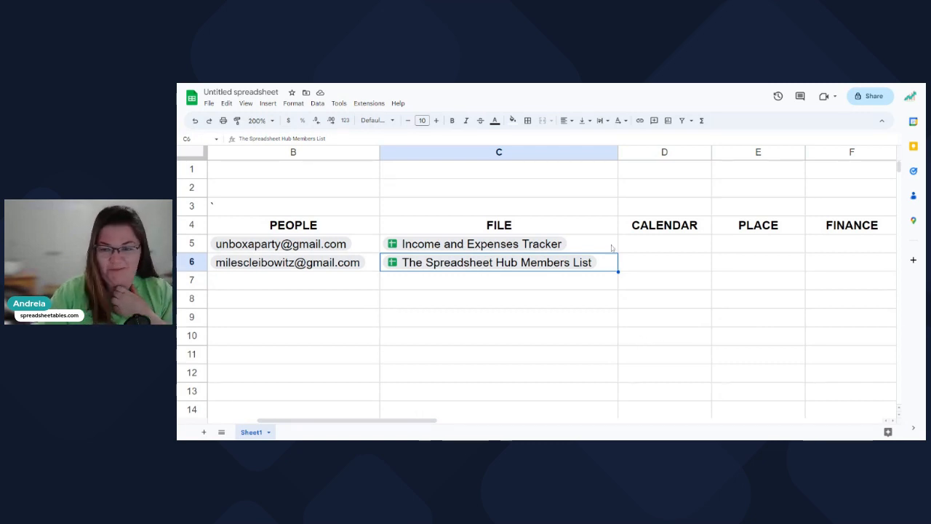
left_click(577, 289)
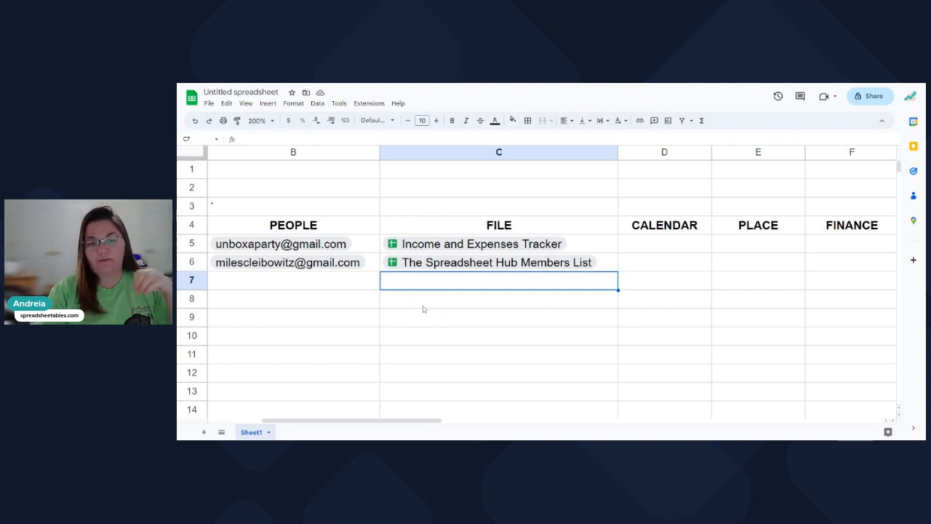
Add the Disney Savings - Money Saving Tracker file chip to C7 via Insert > Smart chips > File.
left_click(268, 103)
mouse_move(339, 316)
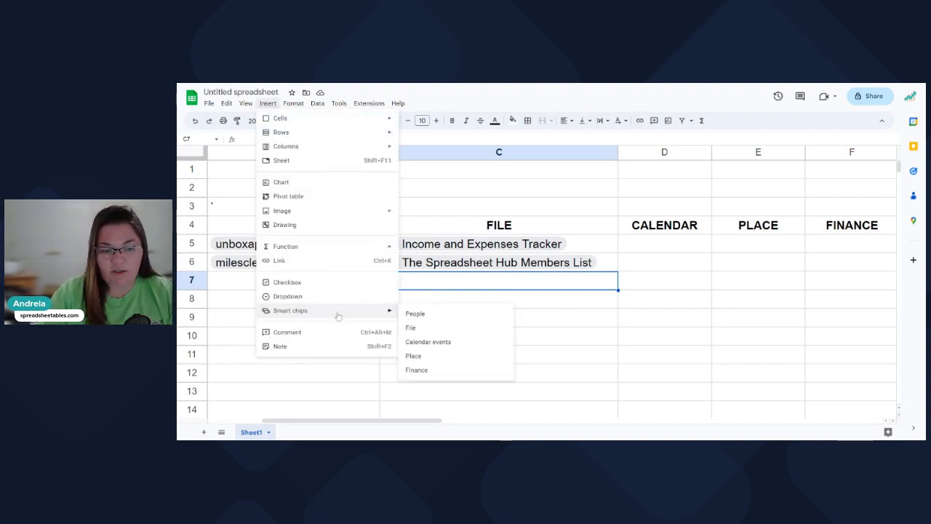
left_click(411, 328)
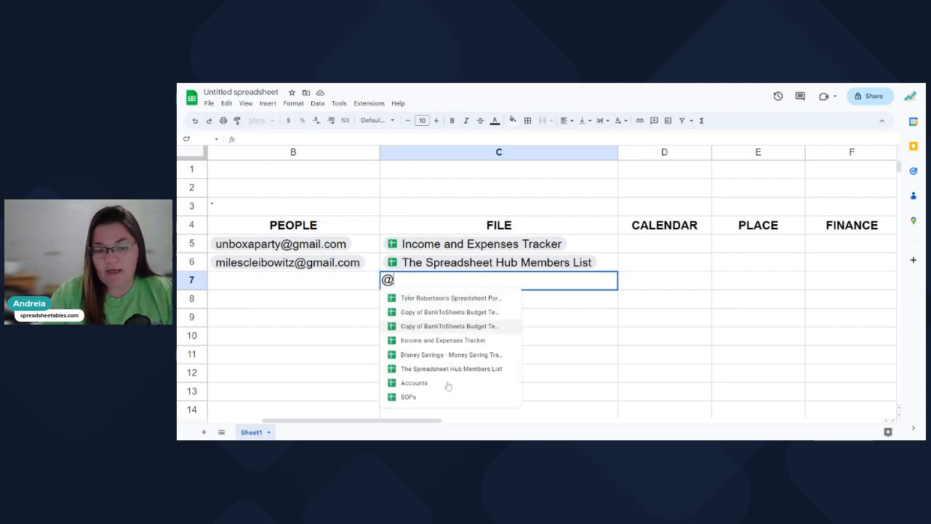
left_click(463, 356)
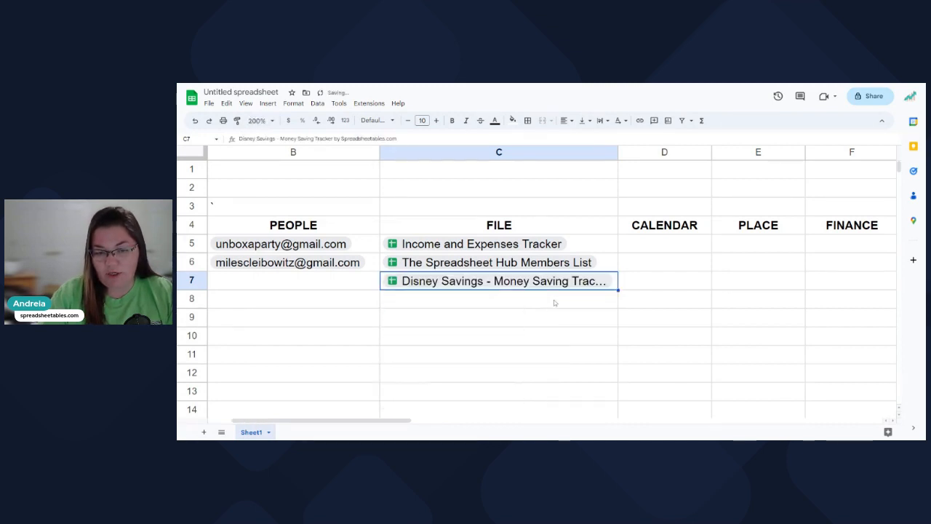
left_click(554, 304)
left_click(640, 251)
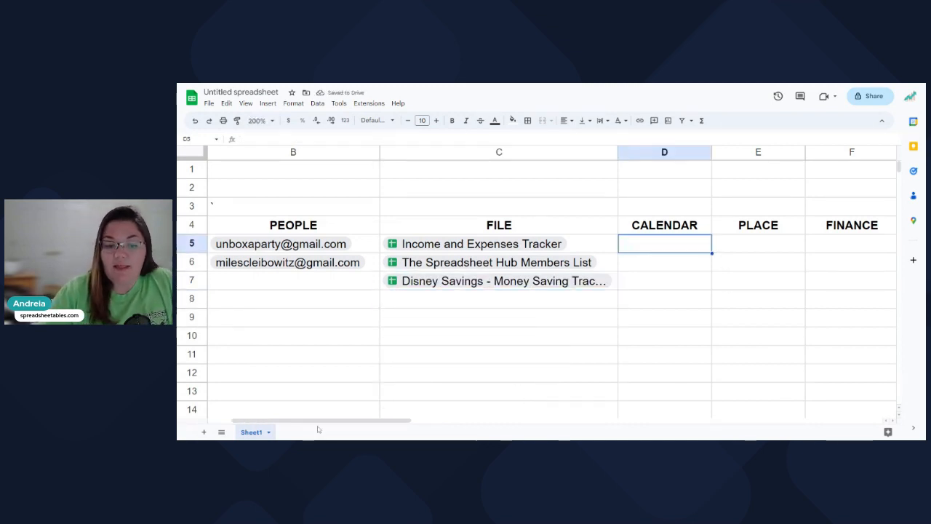
mouse_move(329, 426)
left_mouse_down()
mouse_move(390, 423)
mouse_move(314, 424)
left_mouse_up()
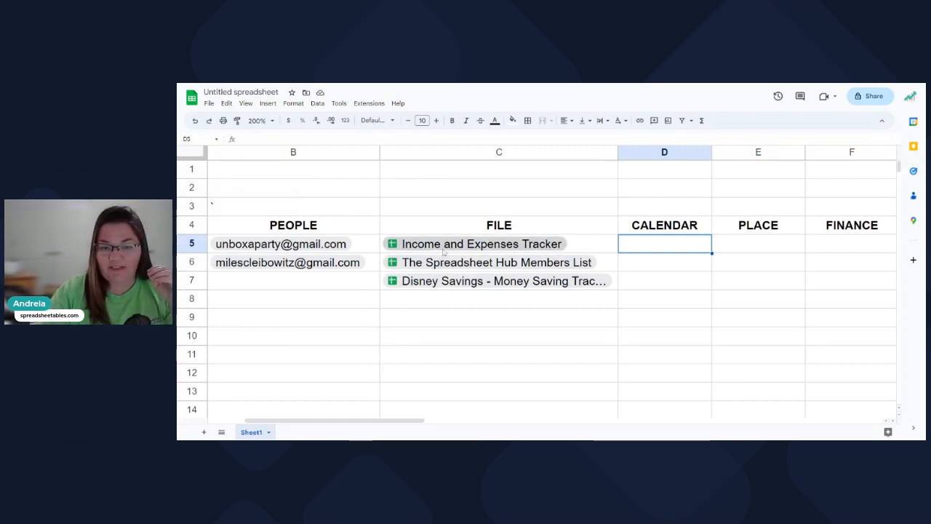
mouse_move(422, 251)
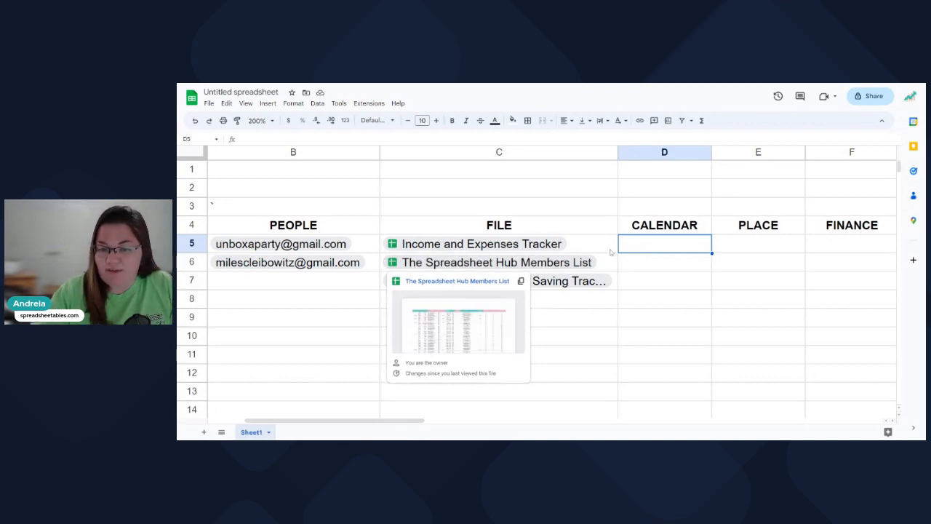
mouse_move(502, 246)
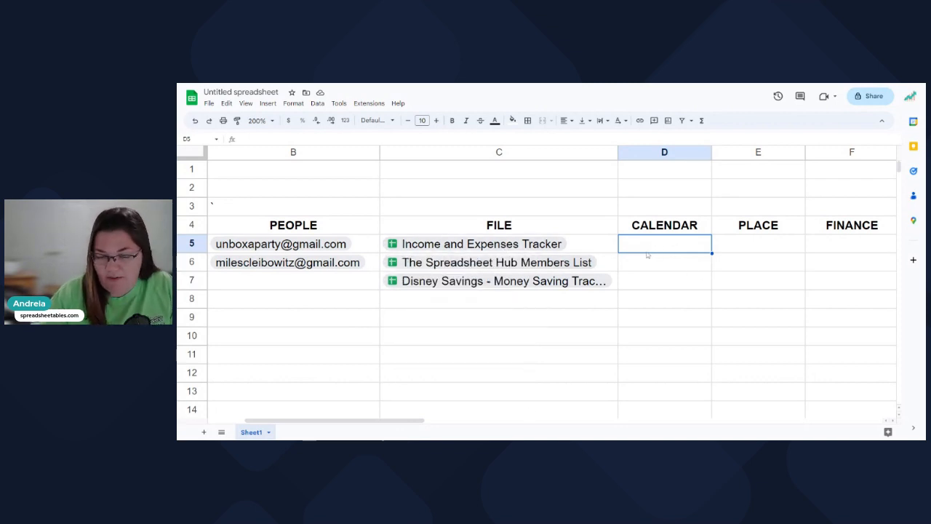
mouse_move(398, 425)
left_mouse_down()
mouse_move(439, 425)
mouse_move(406, 424)
left_mouse_up()
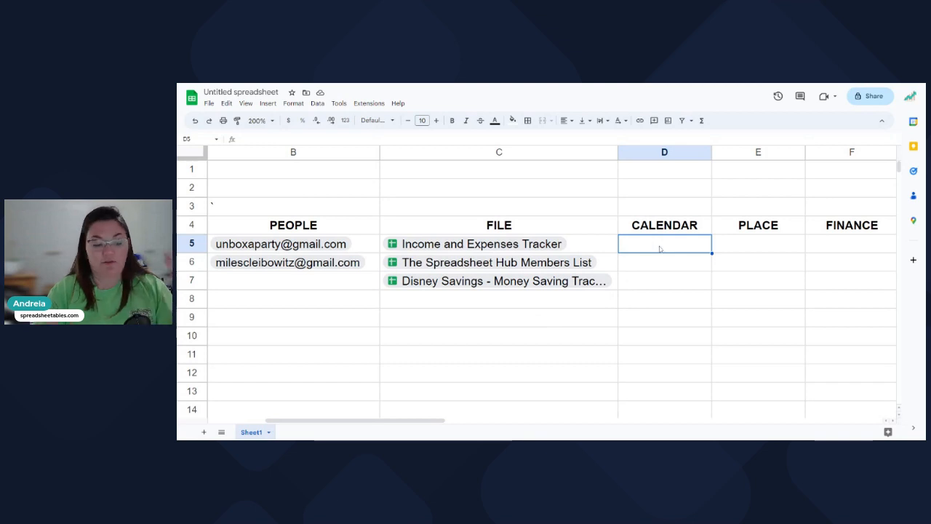
Start a date chip in D5 and bring up the April 2023 date picker.
type("@")
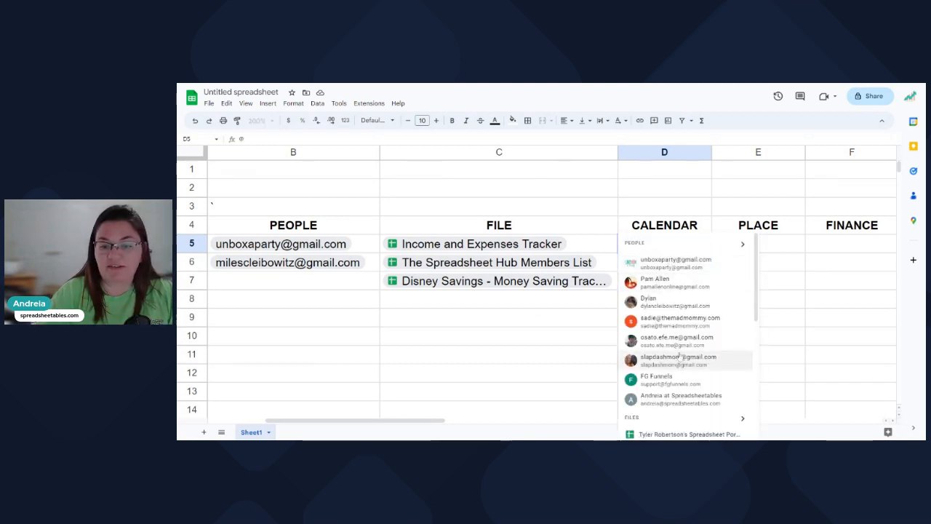
scroll(679, 340, "down", 3)
scroll(679, 341, "down", 4)
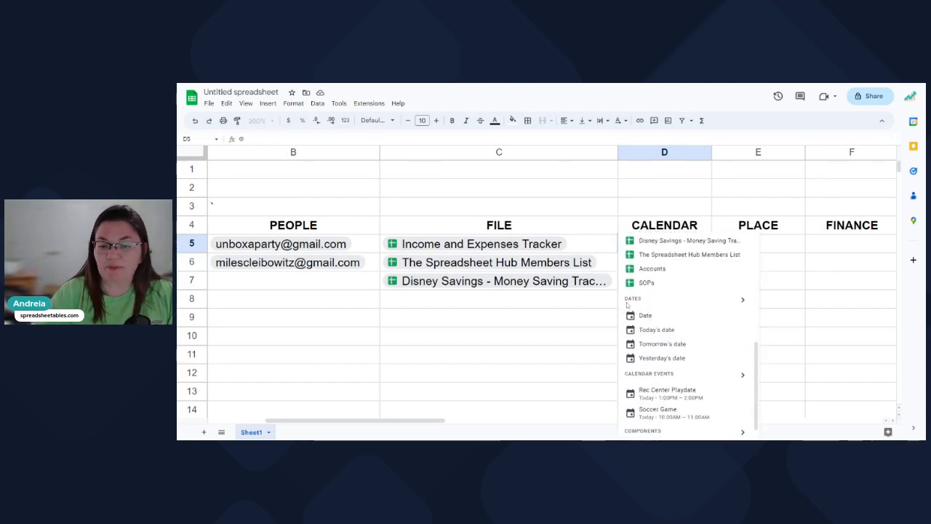
left_click(742, 301)
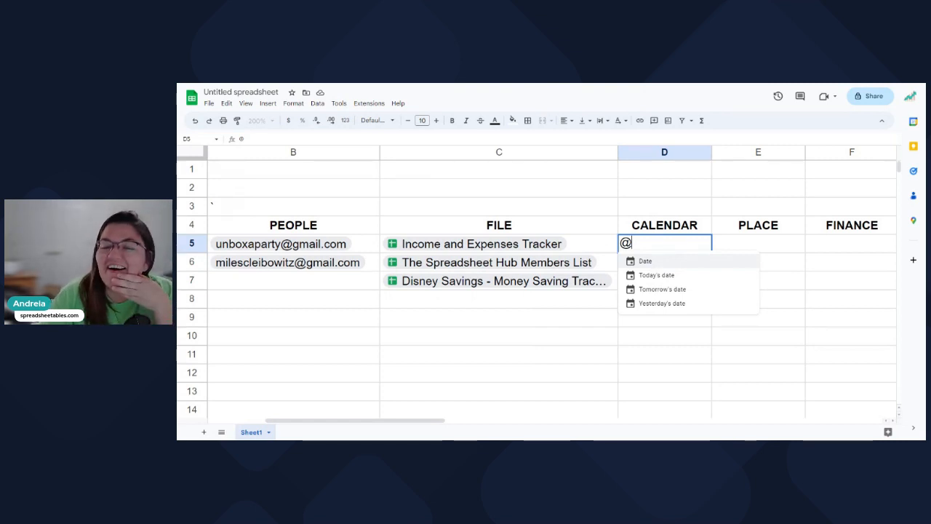
key("Return")
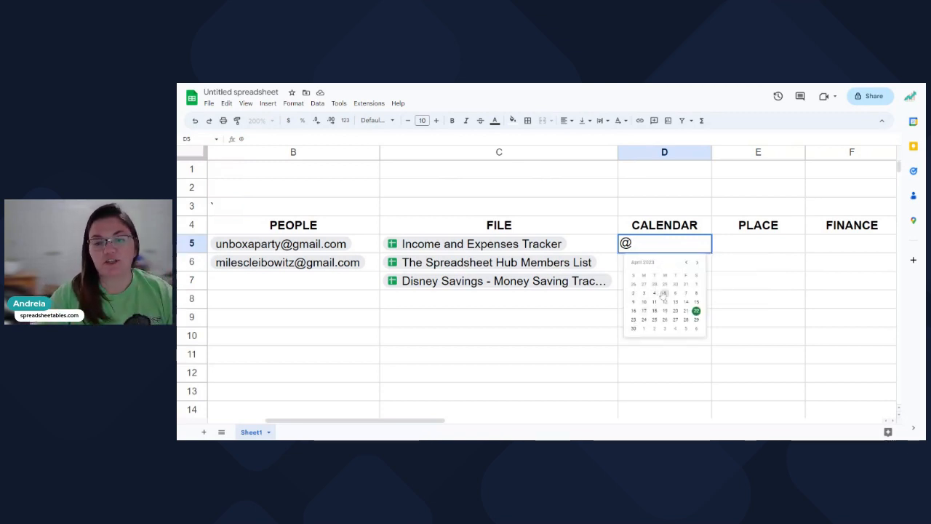
Add a data validation rule to D6 with the criterion 'Is valid date'.
left_click(635, 225)
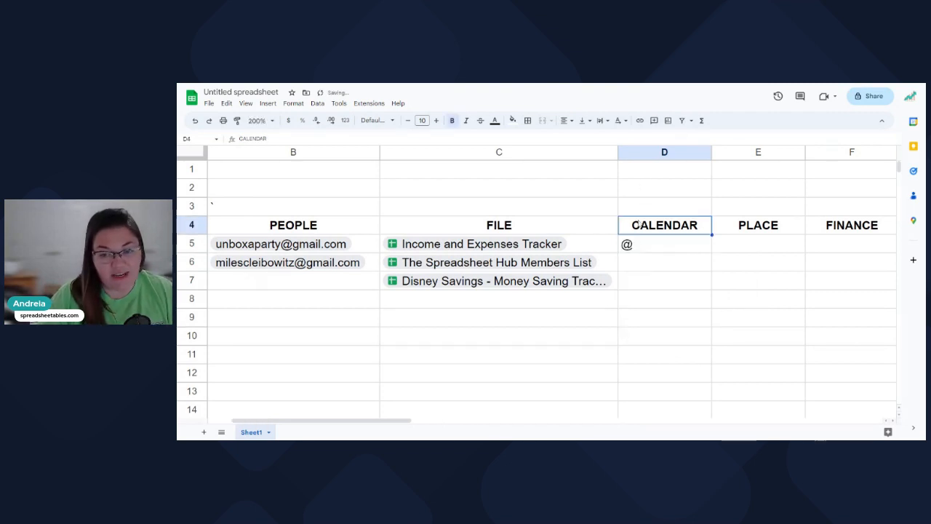
left_click(634, 261)
left_click(315, 104)
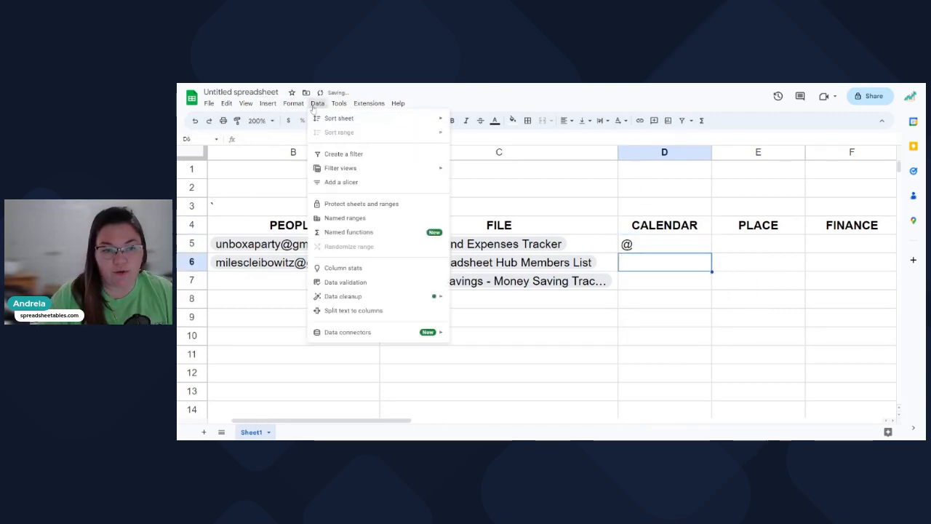
left_click(345, 281)
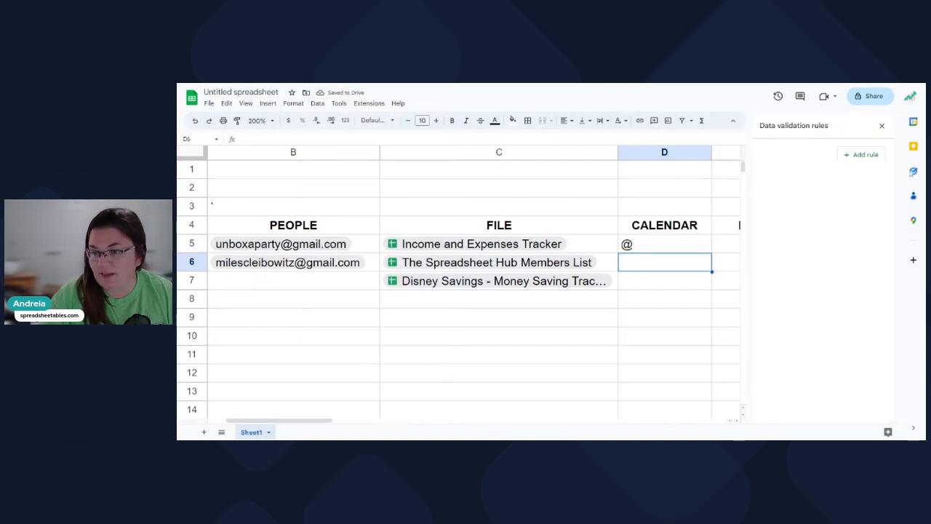
left_click(861, 154)
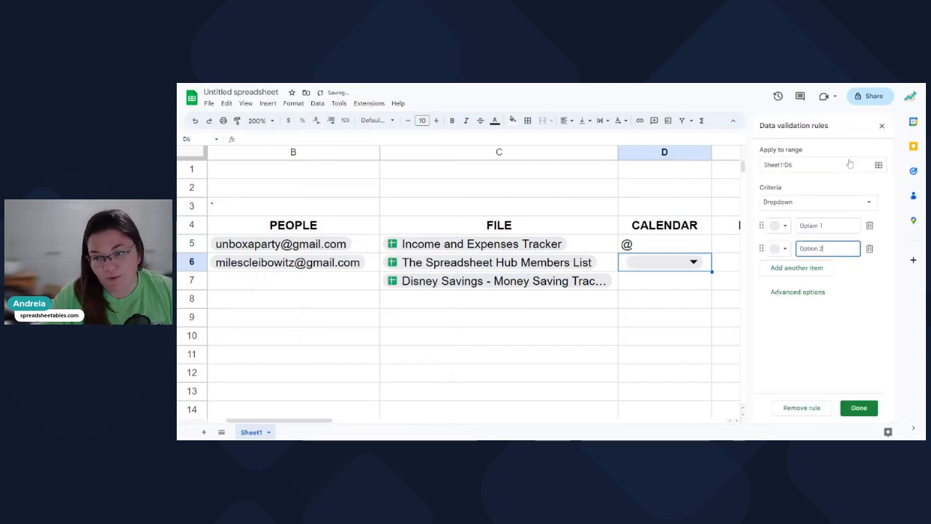
left_click(822, 204)
left_click(800, 317)
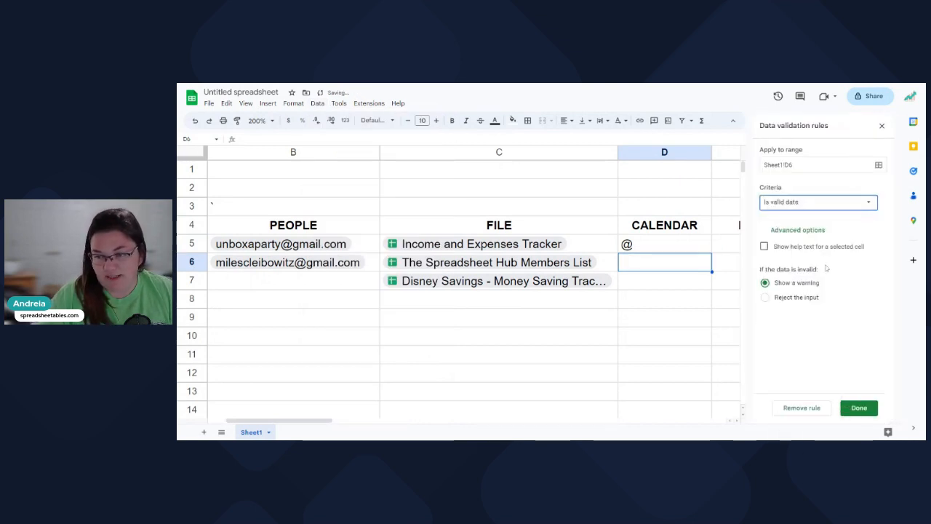
left_click(859, 407)
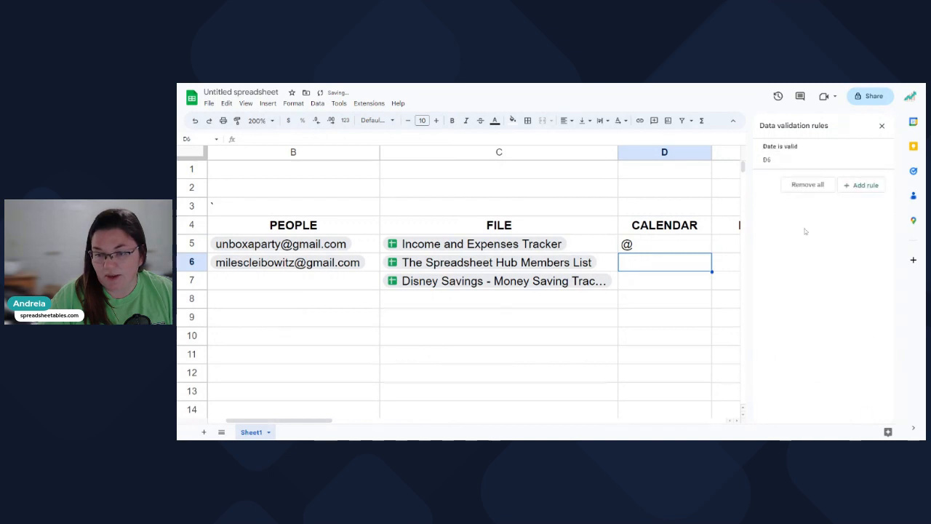
double_click(665, 268)
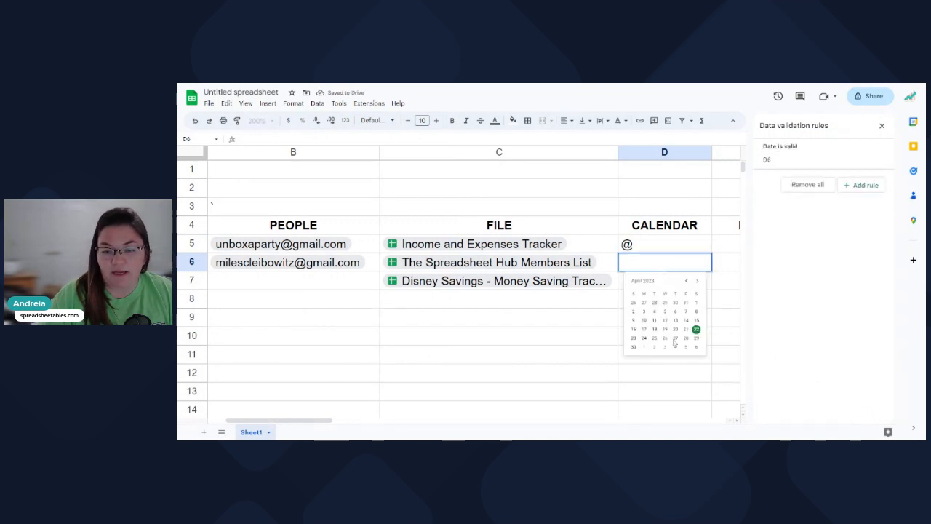
left_click(882, 125)
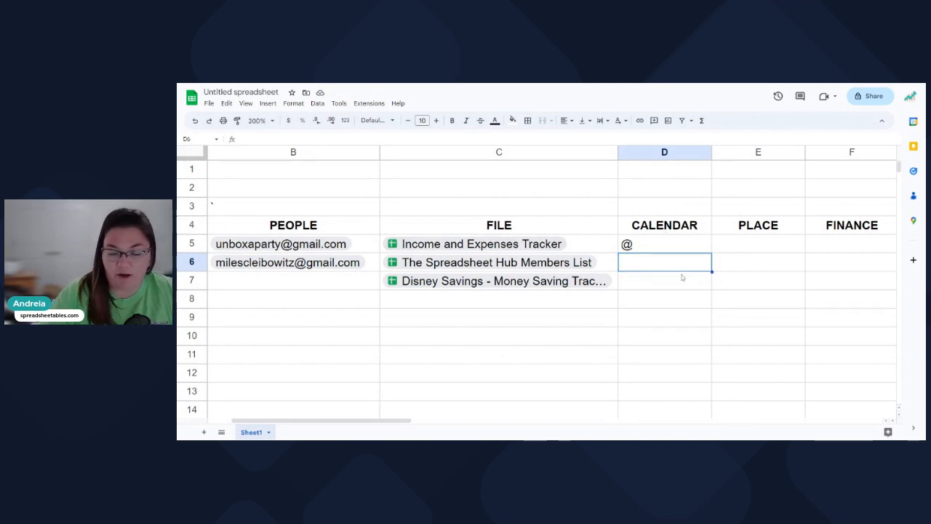
Insert a date chip in D5, settling on 4/6/2023 after several re-picks.
left_click(665, 249)
scroll(726, 315, "down", 5)
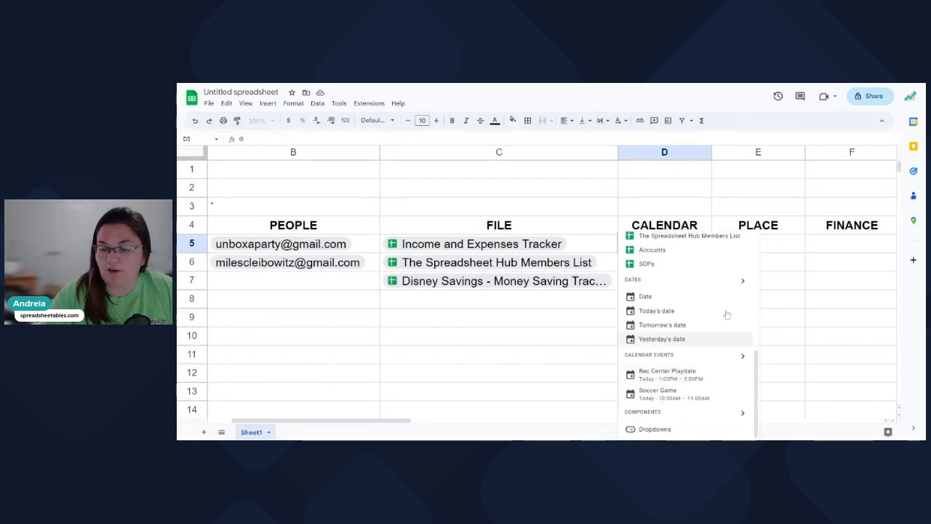
left_click(653, 296)
left_click(654, 302)
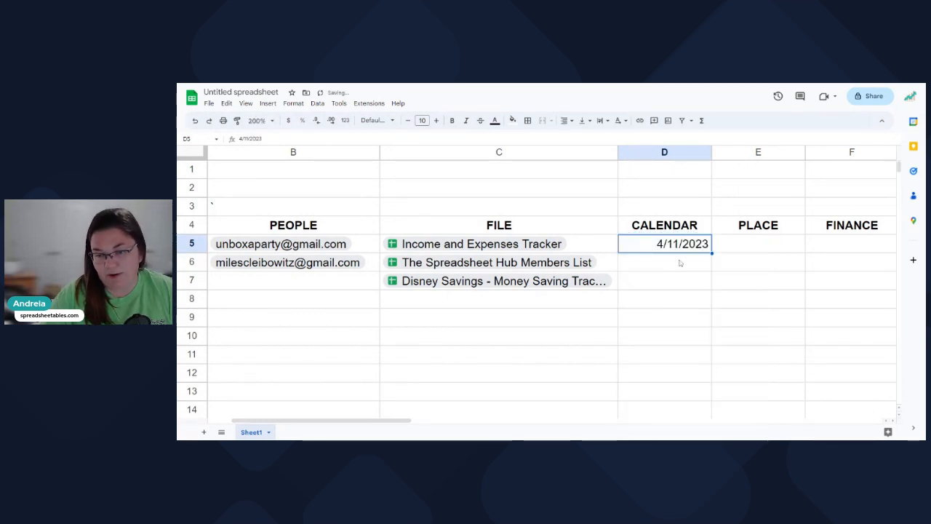
double_click(669, 246)
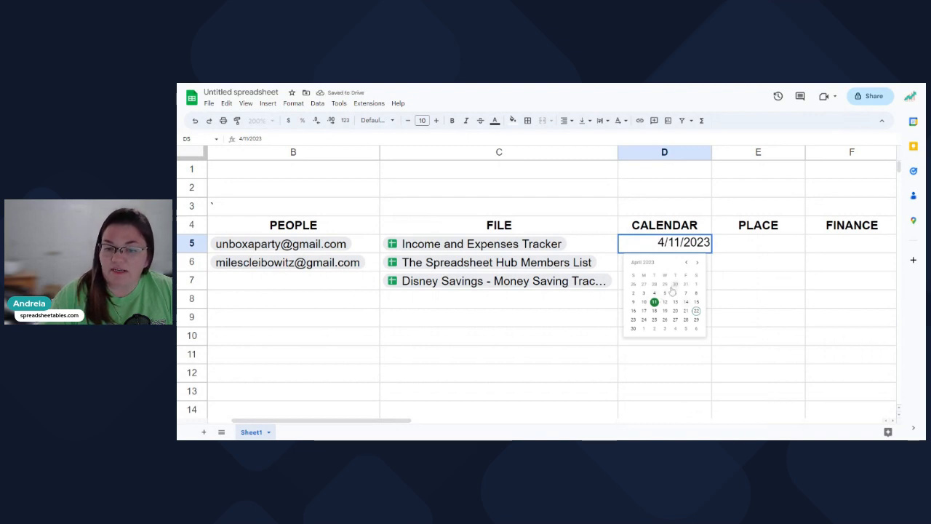
left_click(674, 288)
double_click(666, 246)
left_click(631, 324)
double_click(641, 251)
left_click(679, 330)
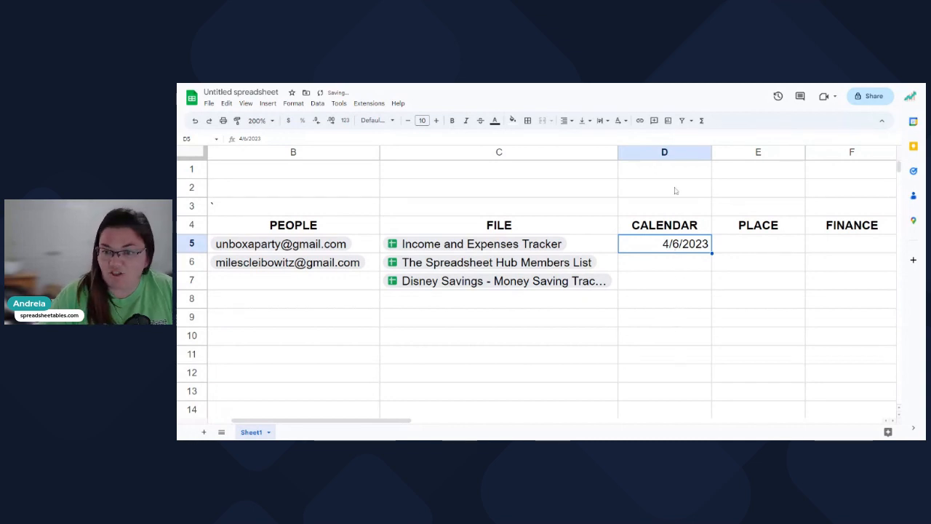
Auto-fit column D to the width of its CALENDAR header.
double_click(711, 152)
left_click(725, 231)
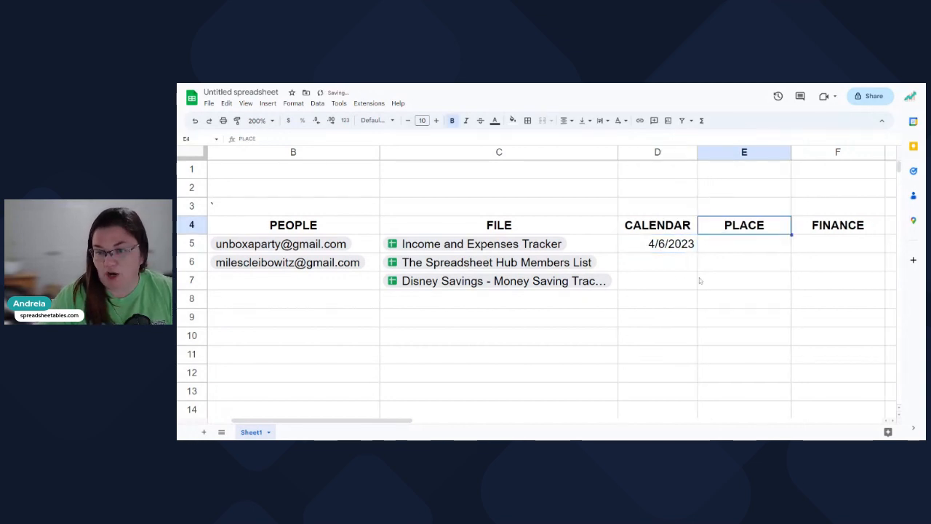
left_click(660, 266)
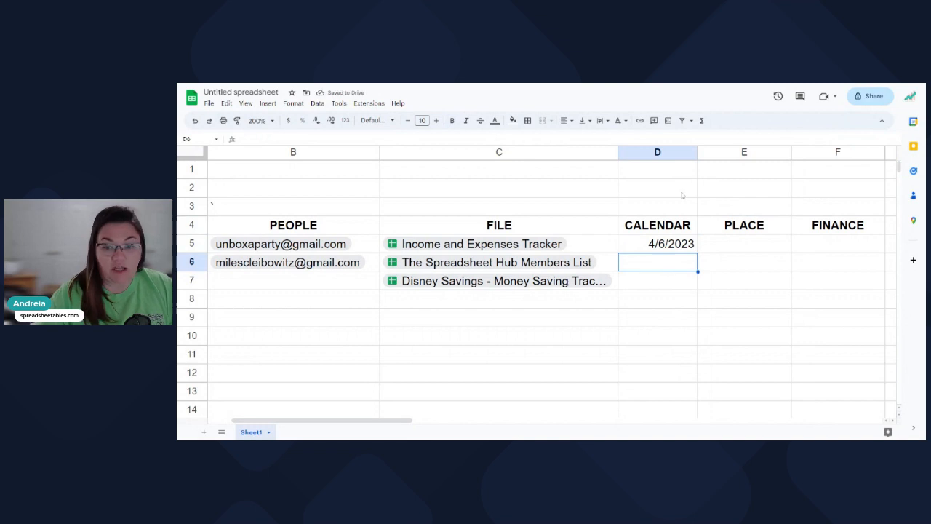
Widen column D and insert today's date, 4/22/2023, into D6 via the @ menu.
left_click_drag(699, 152, 712, 152)
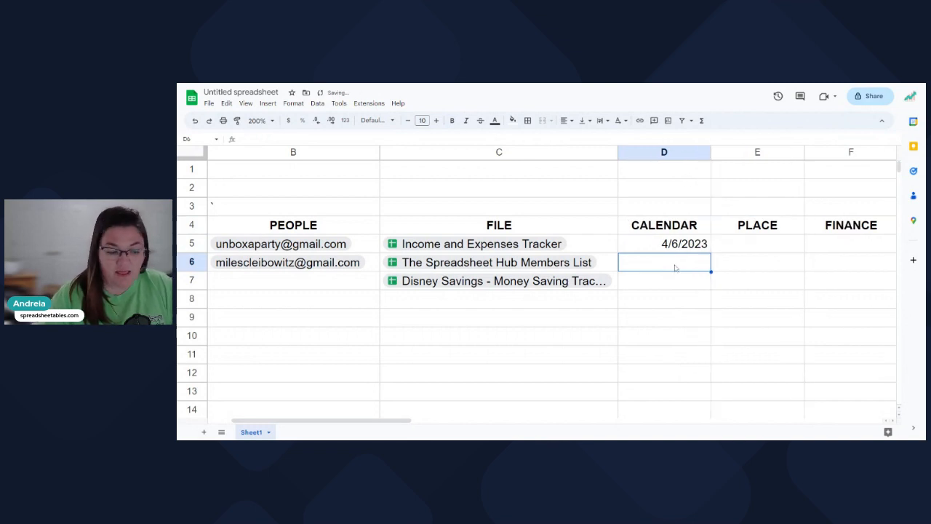
type("@")
scroll(562, 227, "down", 4)
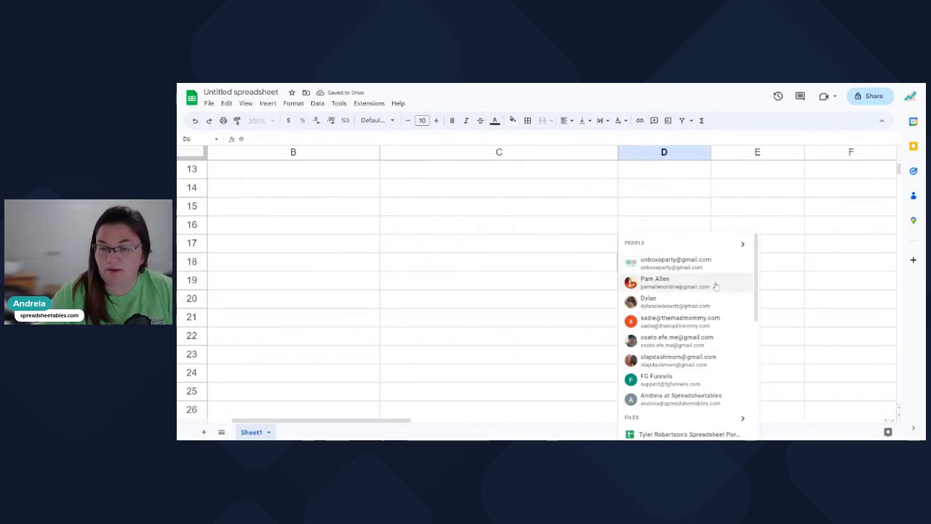
scroll(562, 227, "up", 4)
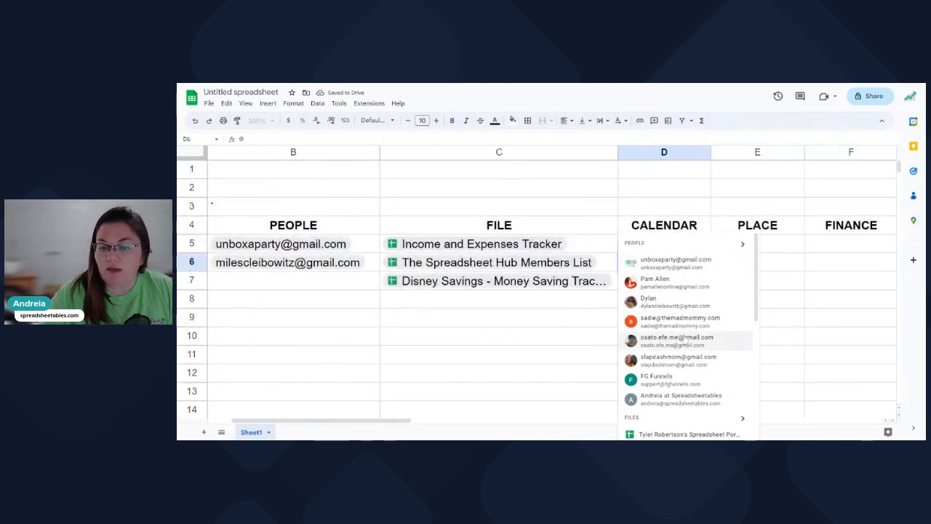
scroll(684, 339, "down", 3)
scroll(684, 339, "down", 1)
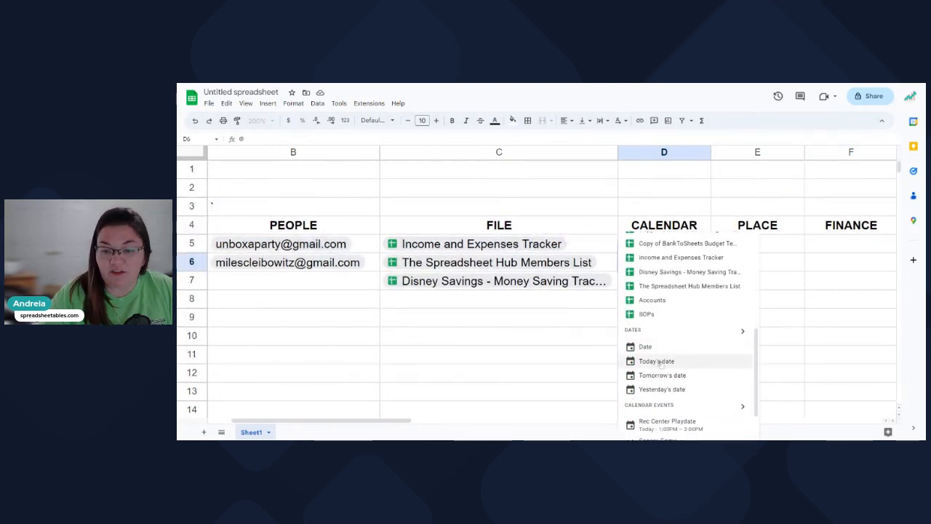
left_click(659, 362)
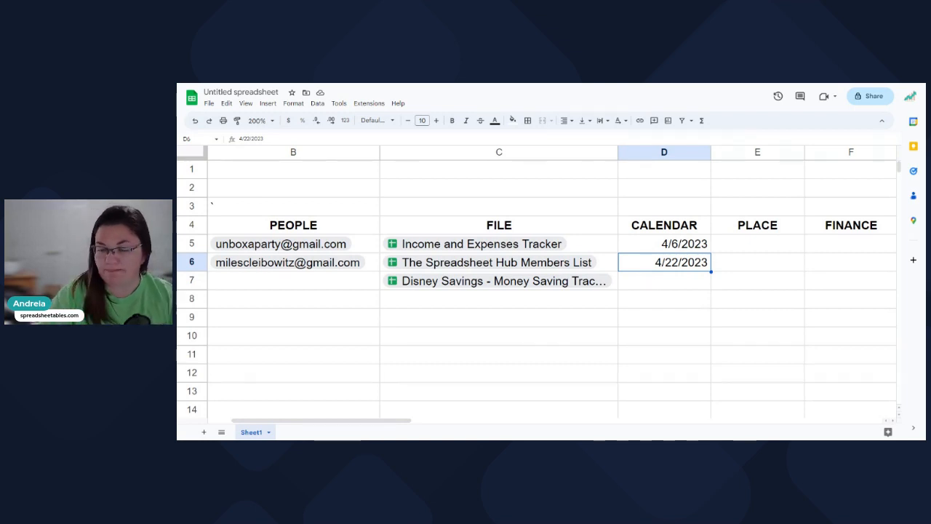
Test =today() in D7, compare it with D6's fixed date, then delete it.
left_click(656, 285)
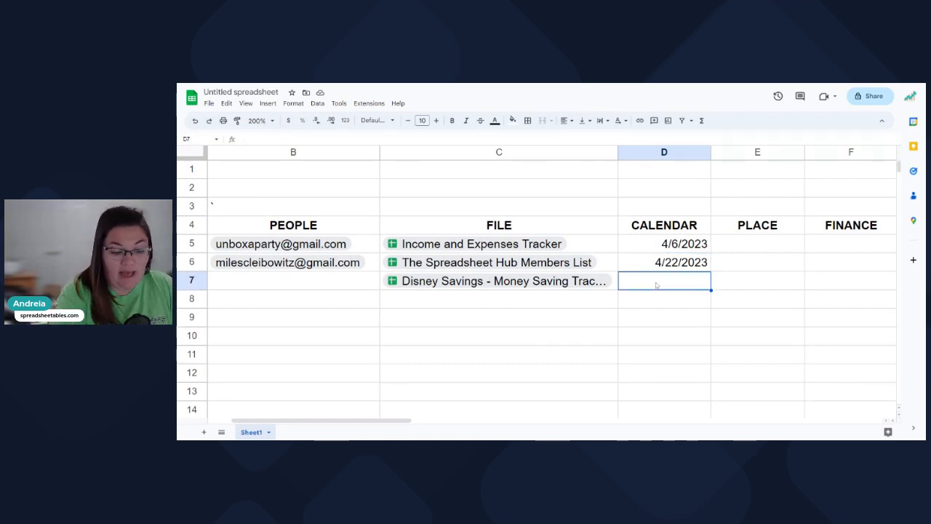
type("=today()")
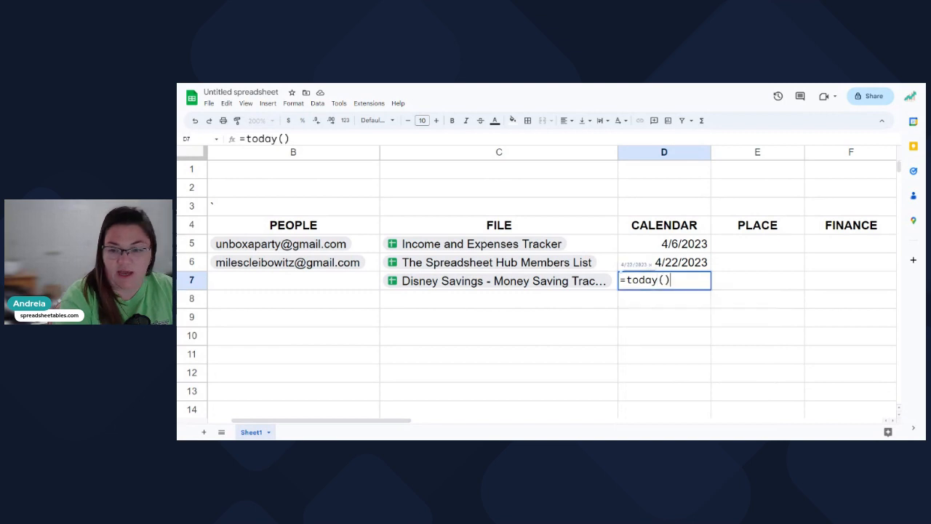
key("Return")
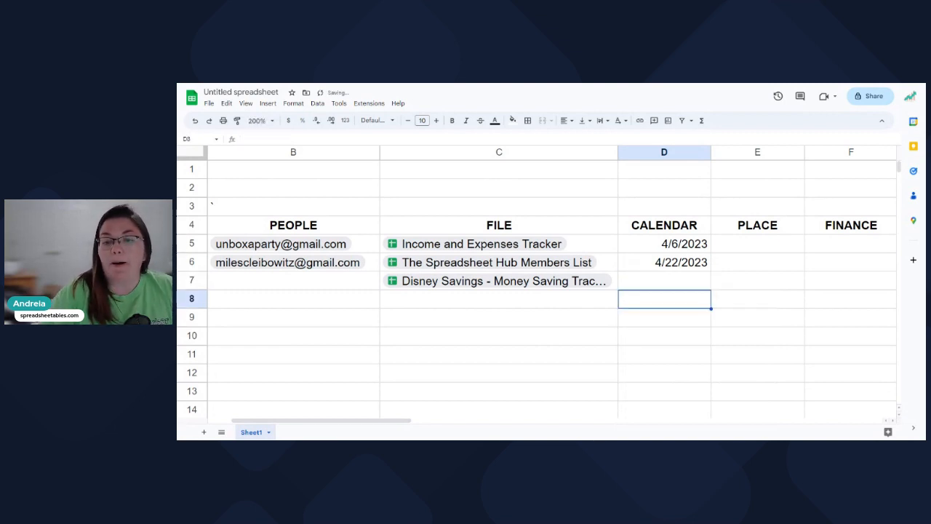
left_click(647, 285)
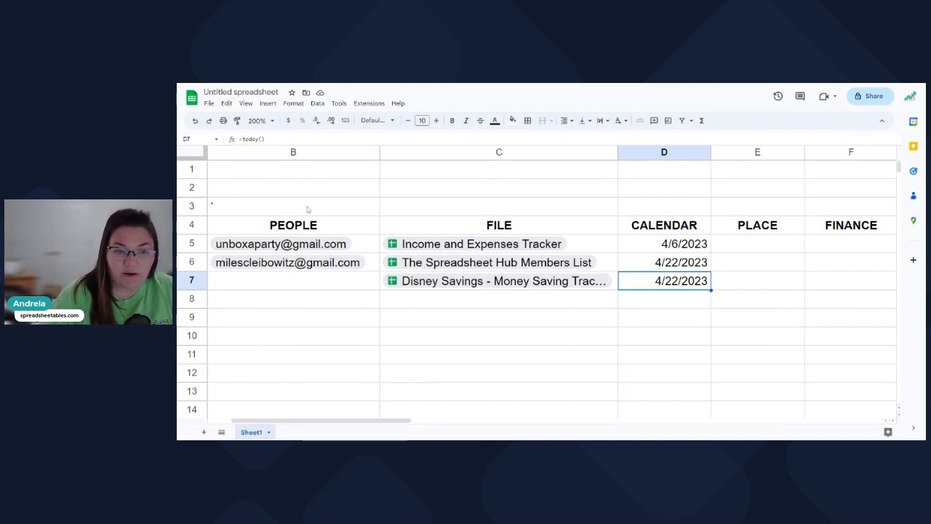
left_click(650, 269)
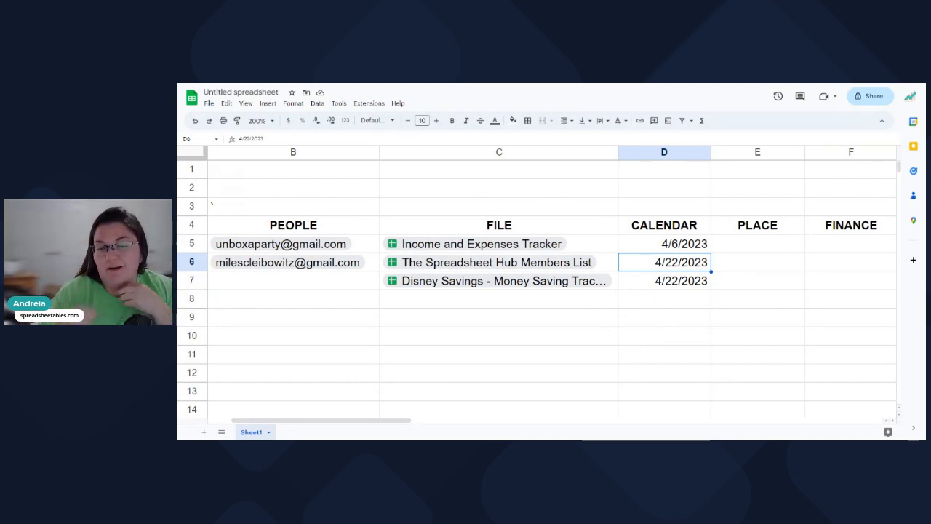
left_click(667, 284)
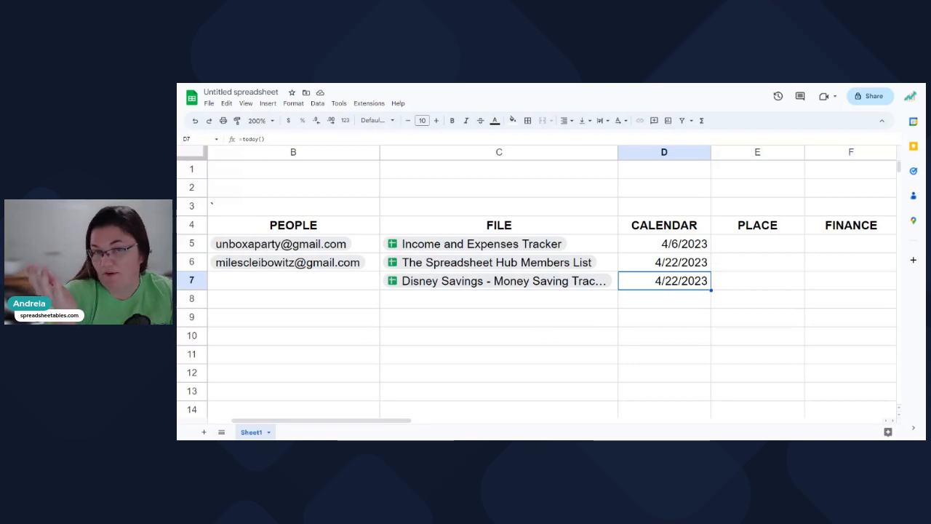
key("Delete")
Start a new smart chip in D7 by typing @.
left_click(660, 270)
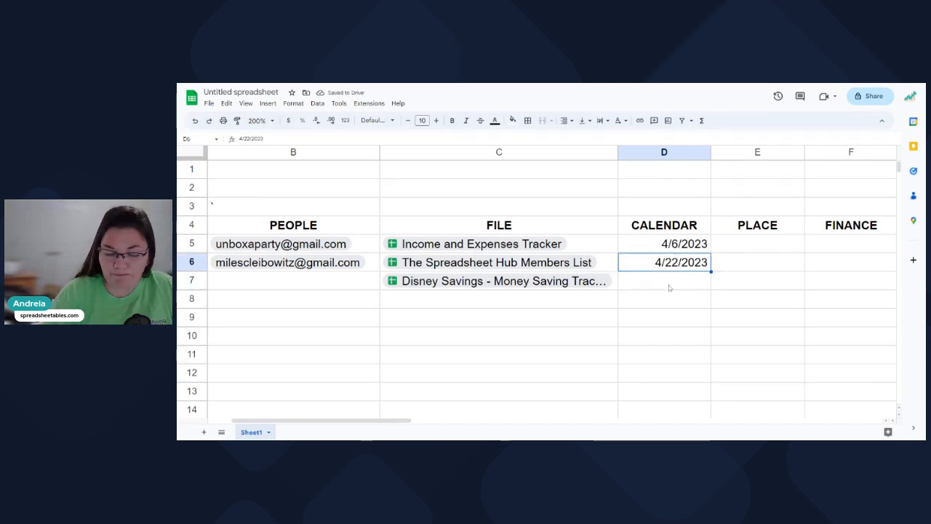
left_click(670, 288)
type("@")
scroll(678, 332, "down", 5)
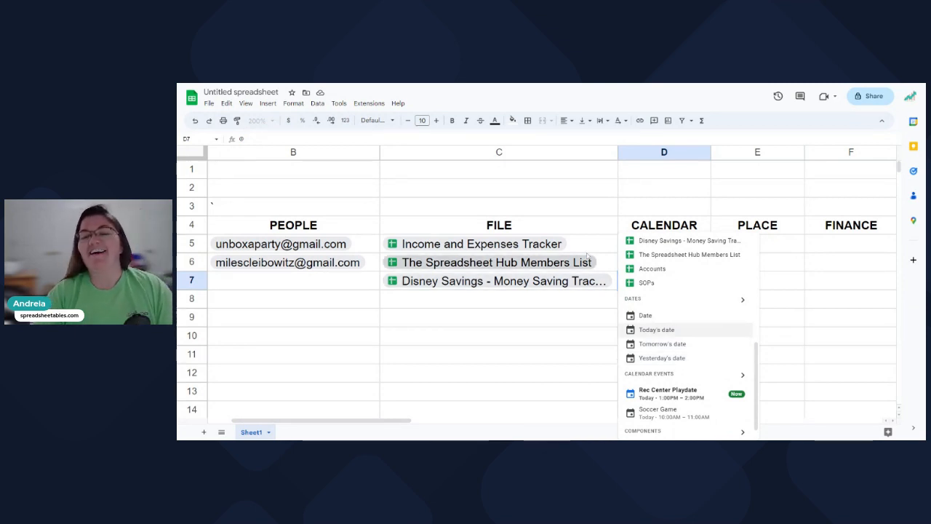
Clear the leftover @ in D7 and insert the Rec Center Playdate calendar event chip.
left_click(665, 193)
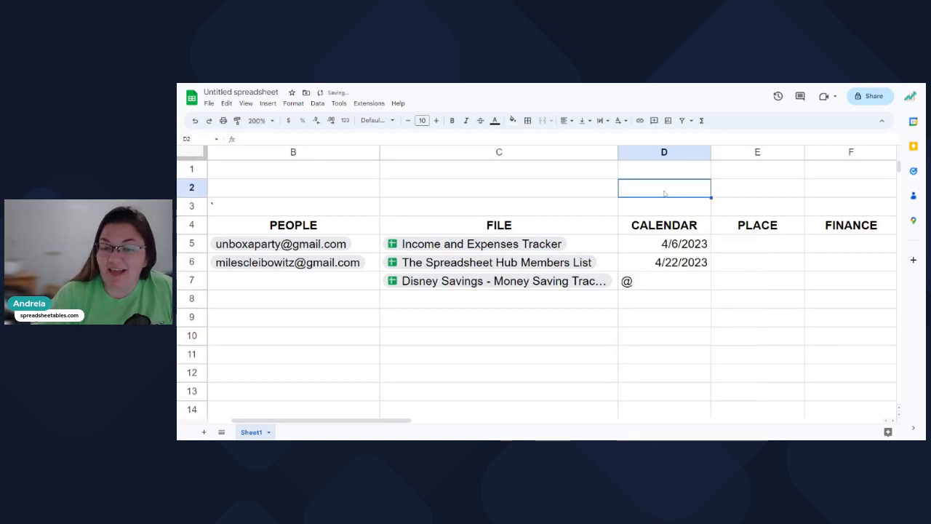
left_click(653, 282)
key("Delete")
type("@")
scroll(743, 339, "down", 5)
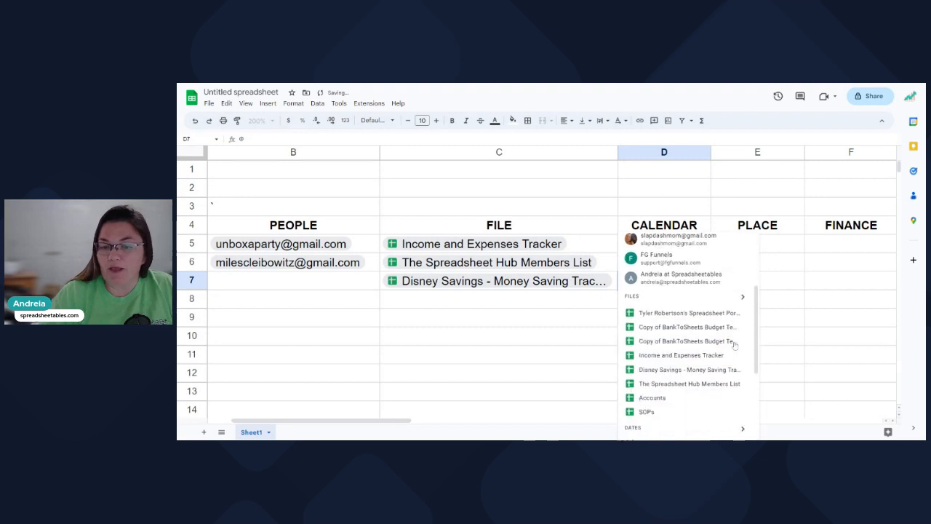
scroll(727, 349, "down", 2)
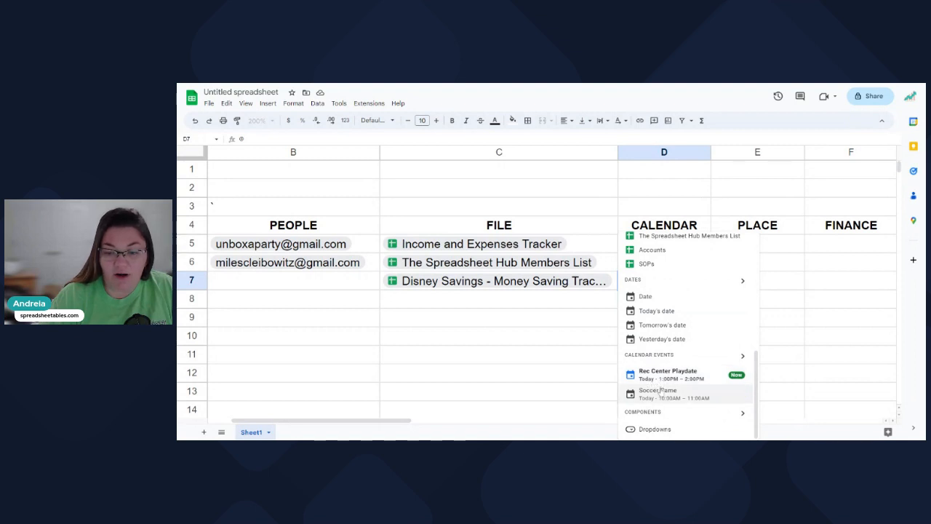
left_click(658, 380)
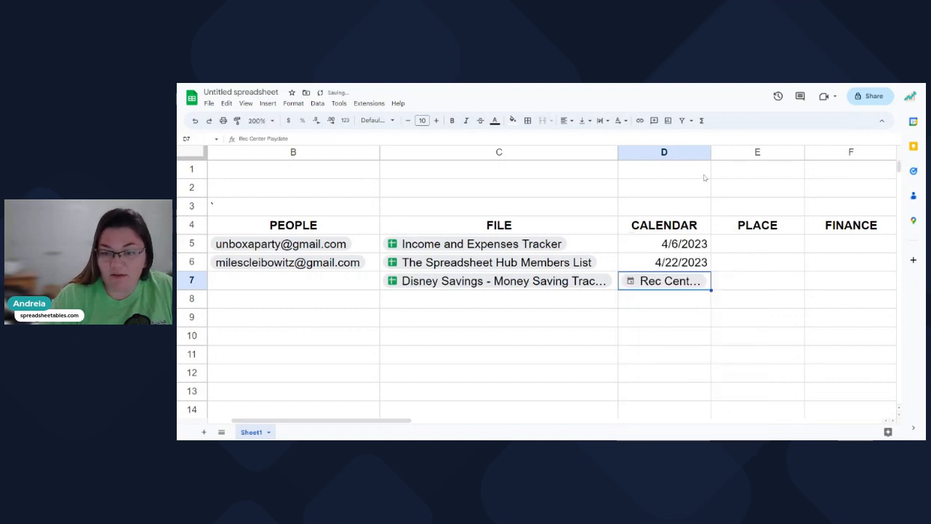
Auto-fit column D so the full event name shows.
left_click_drag(711, 152, 711, 152)
double_click(710, 152)
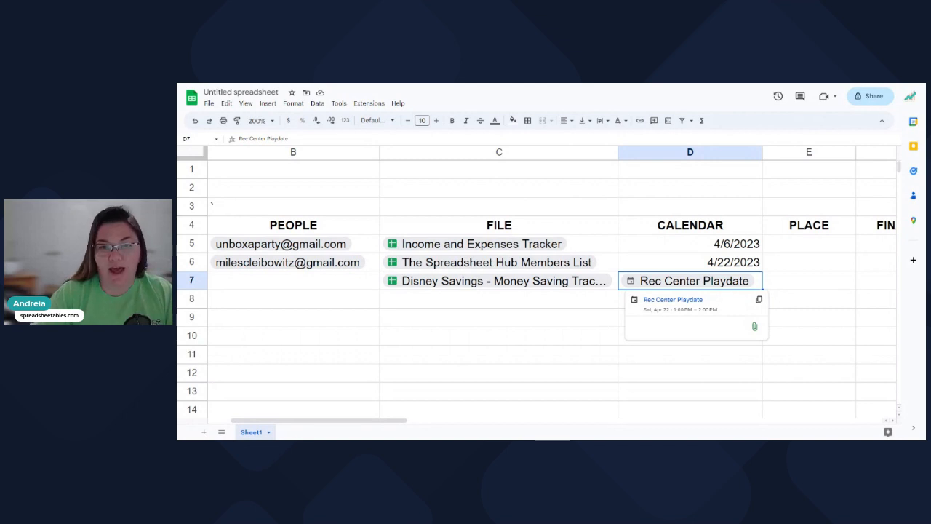
mouse_move(666, 285)
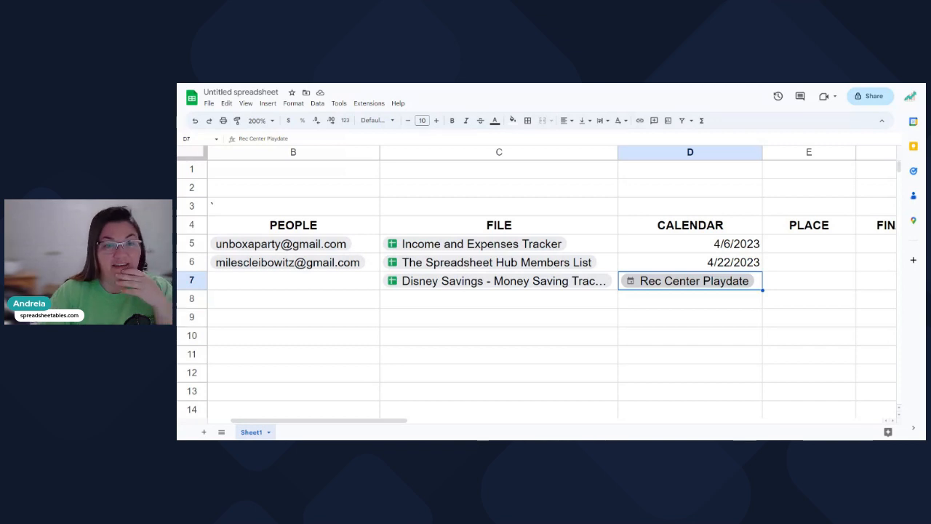
key("ctrl+Tab")
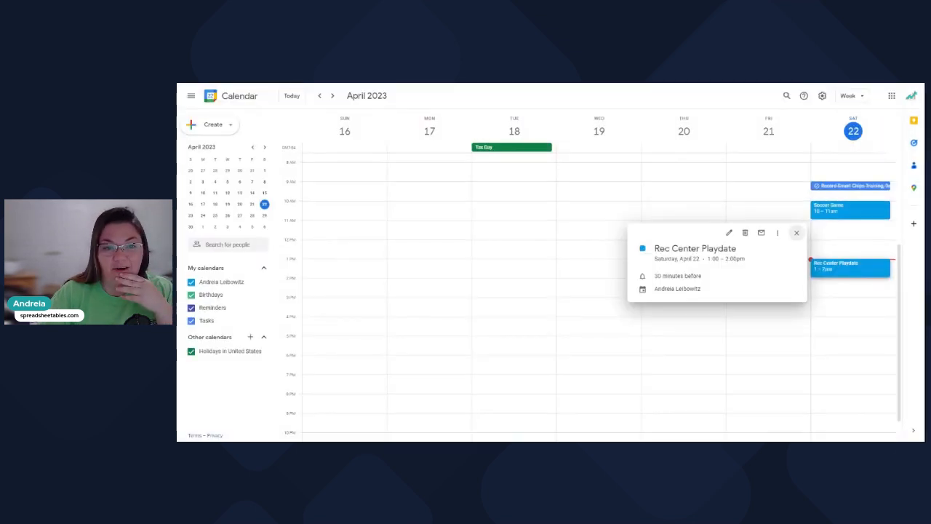
left_click(754, 102)
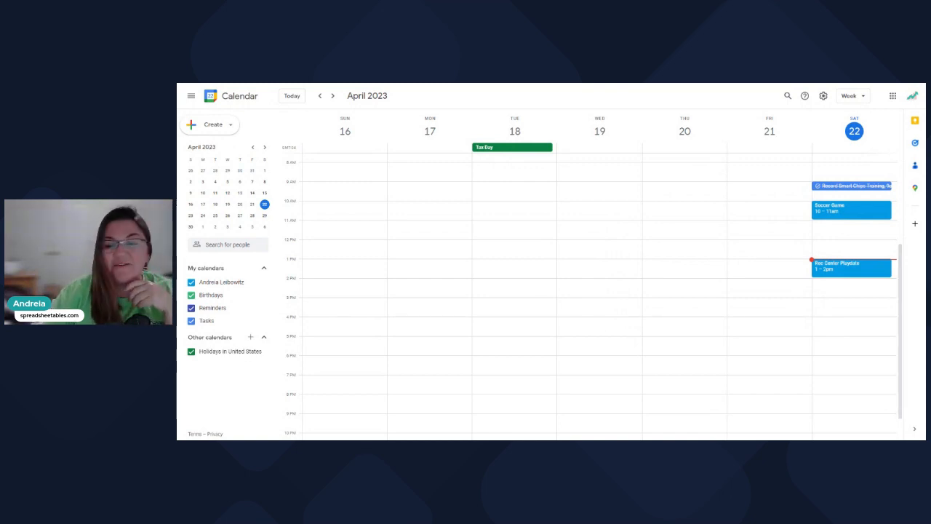
right_click(832, 189)
left_click(837, 194)
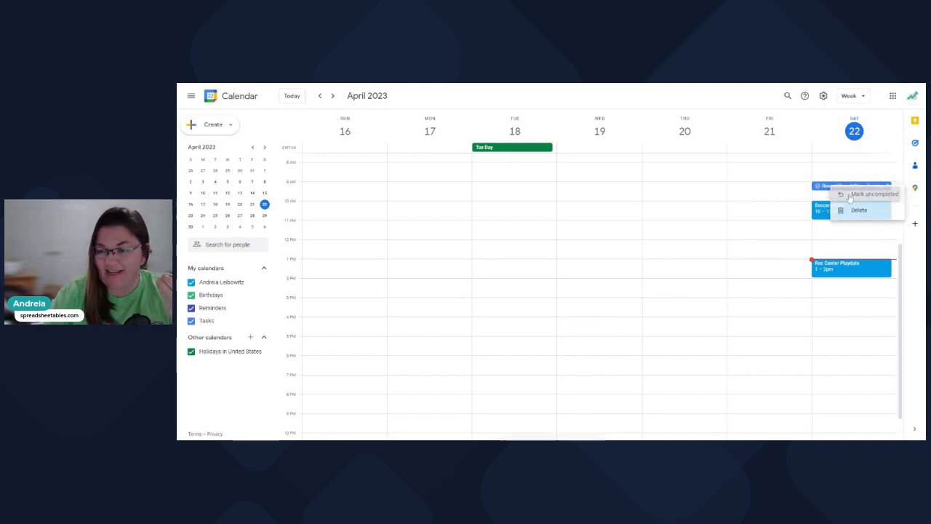
right_click(838, 191)
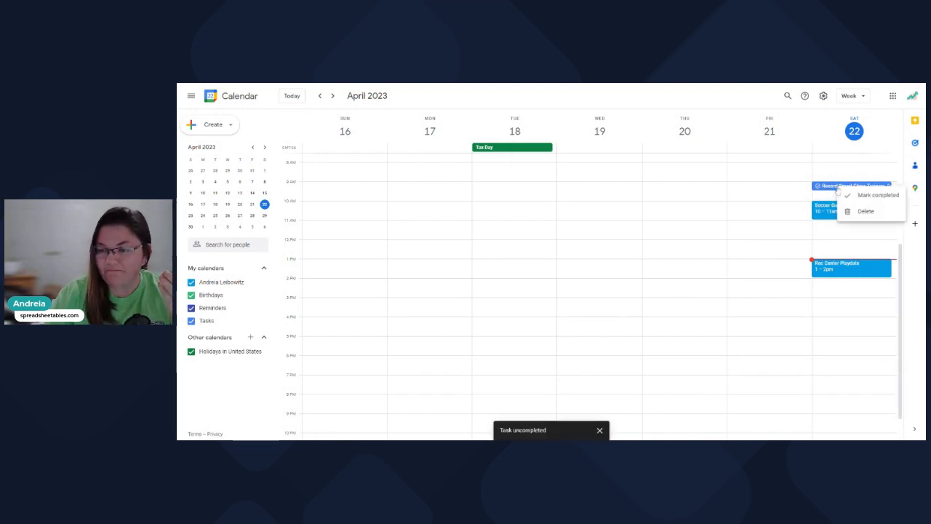
left_click(879, 195)
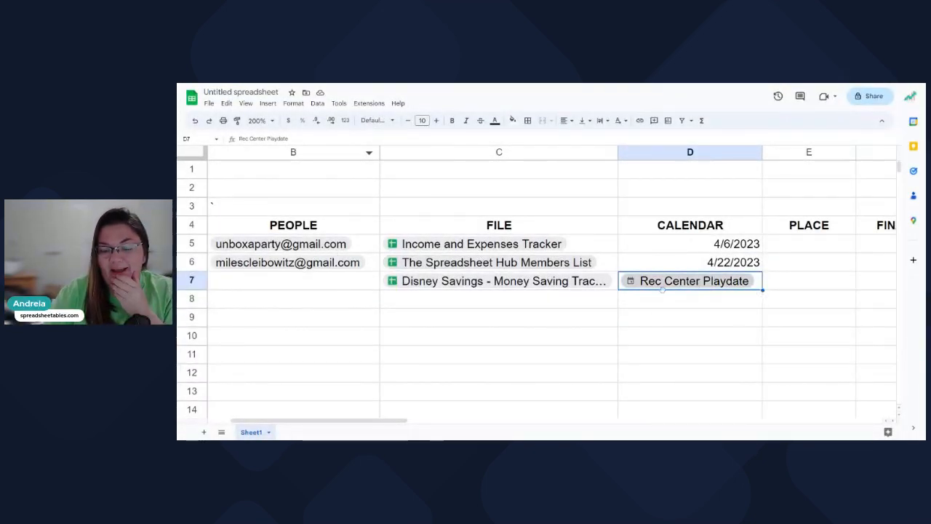
Insert the Soccer Game calendar event chip into D8 from the Calendar events suggestions.
mouse_move(673, 286)
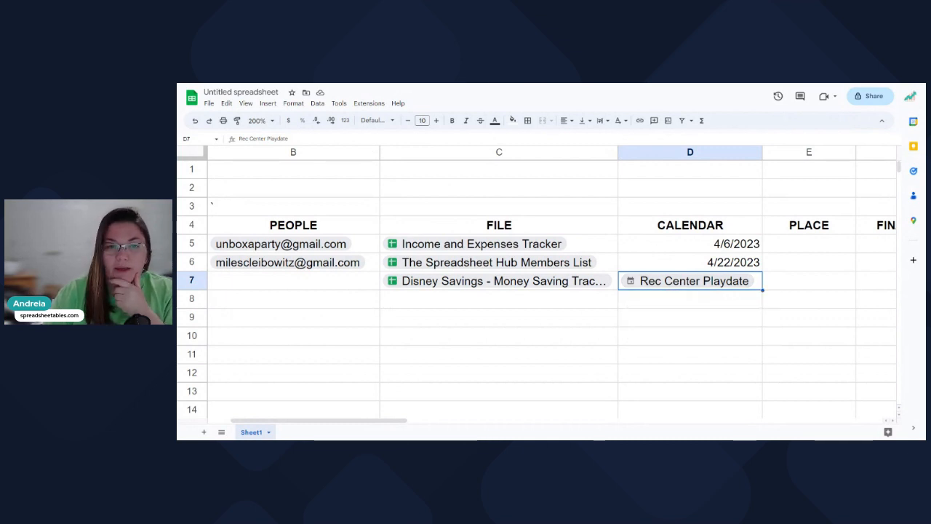
left_click(705, 300)
type("@")
scroll(682, 392, "down", 8)
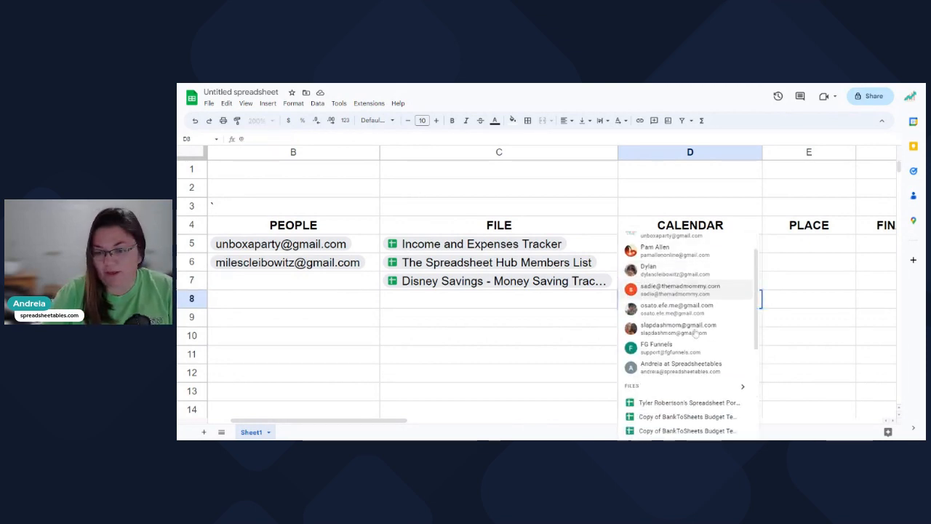
scroll(682, 393, "down", 4)
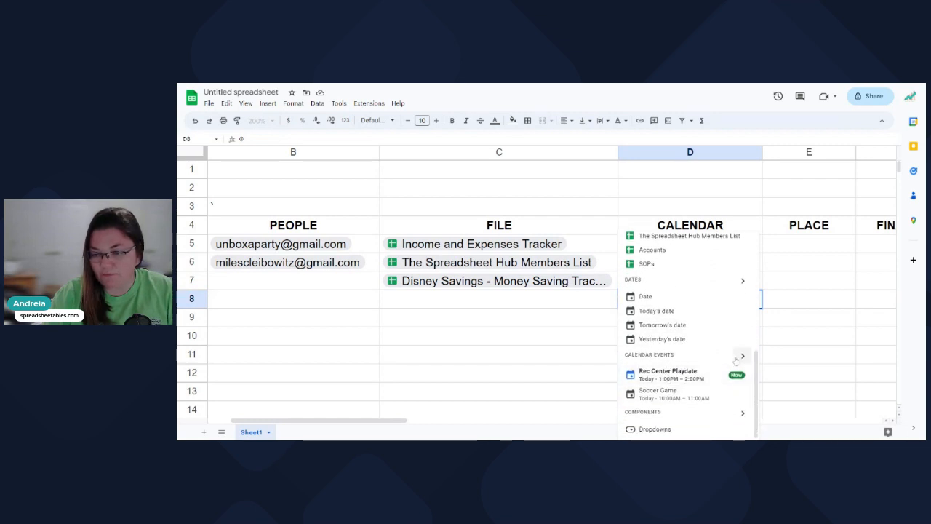
left_click(742, 361)
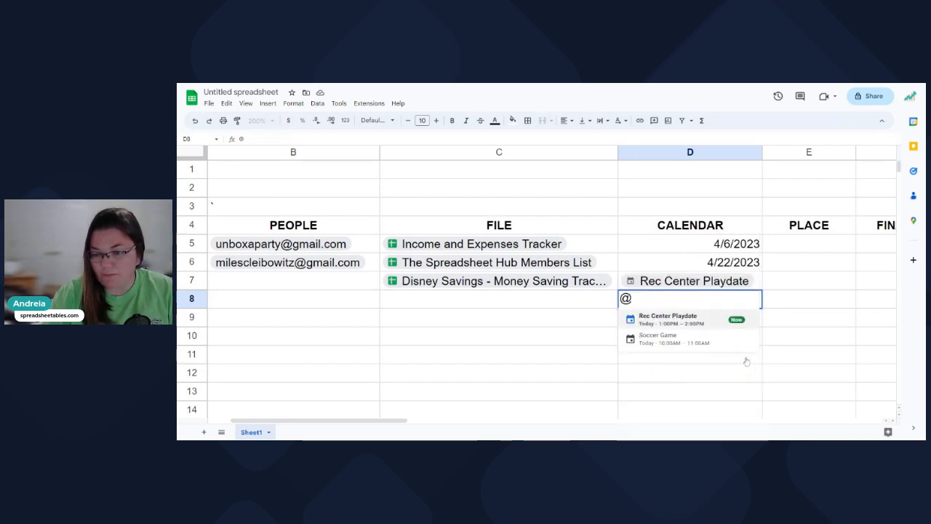
left_click(676, 339)
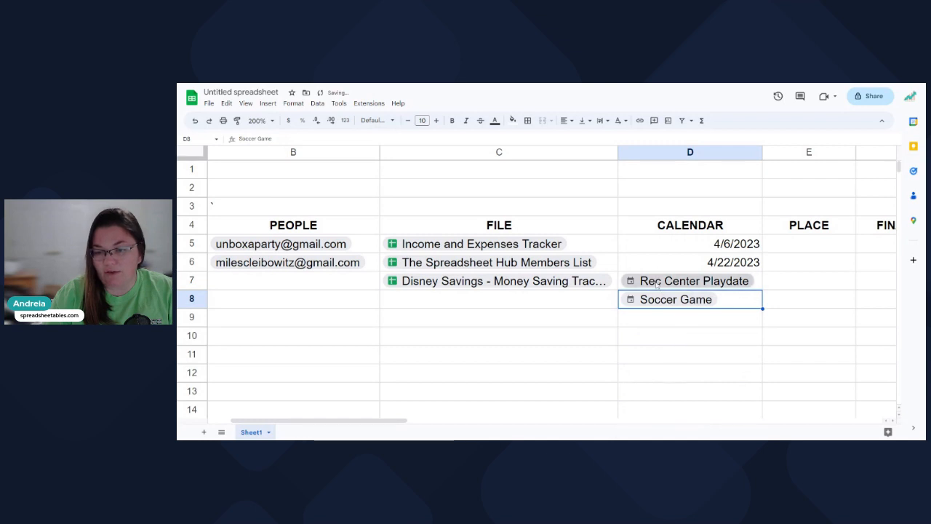
left_click(781, 285)
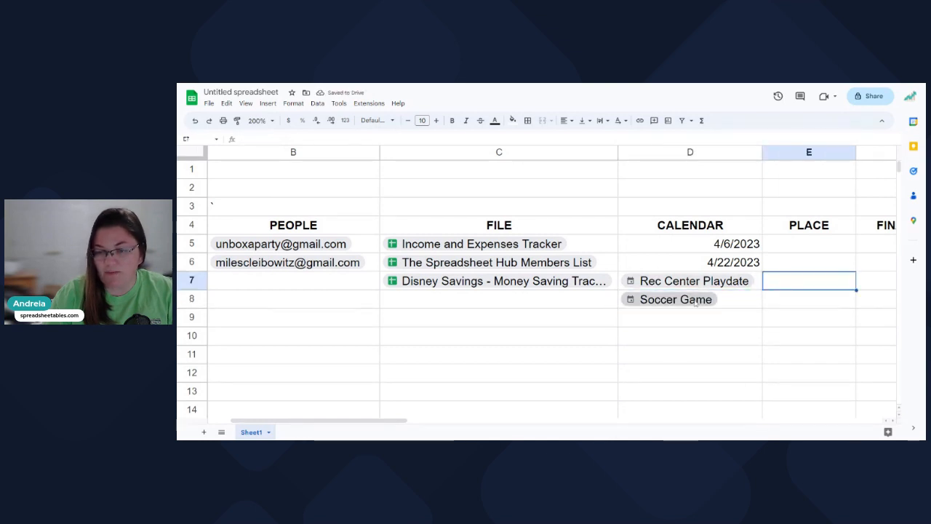
left_click(708, 322)
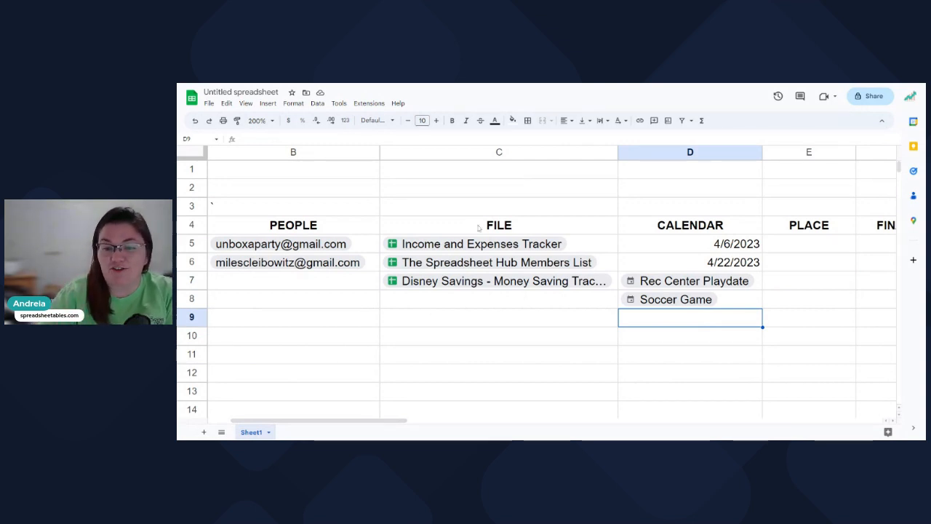
left_click(621, 229)
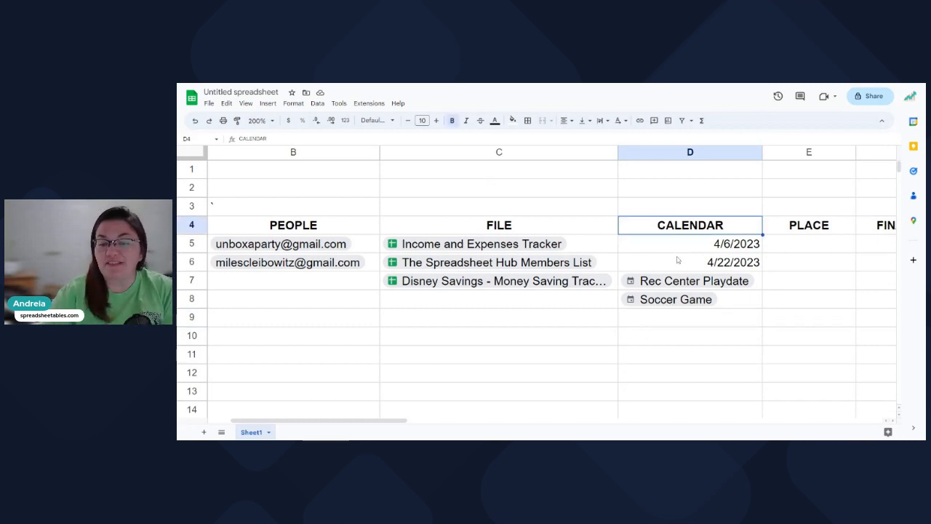
left_click(691, 324)
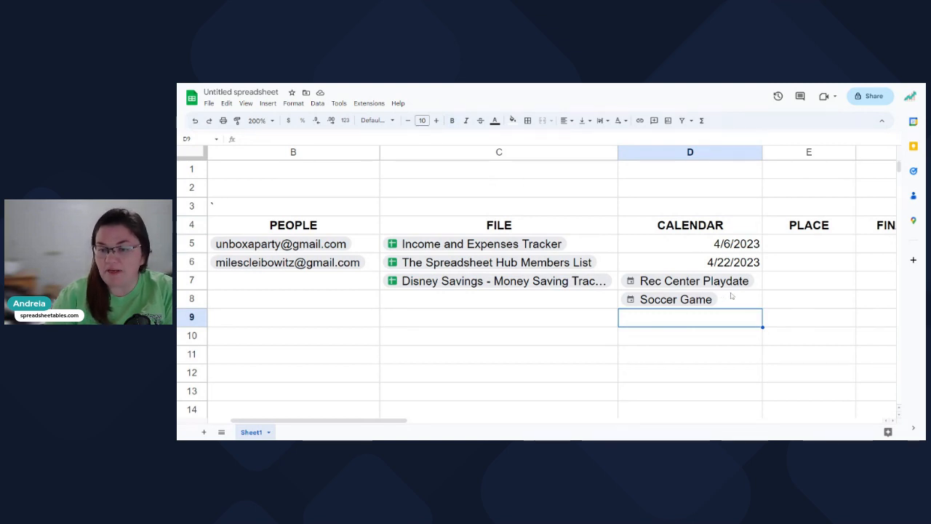
mouse_move(729, 290)
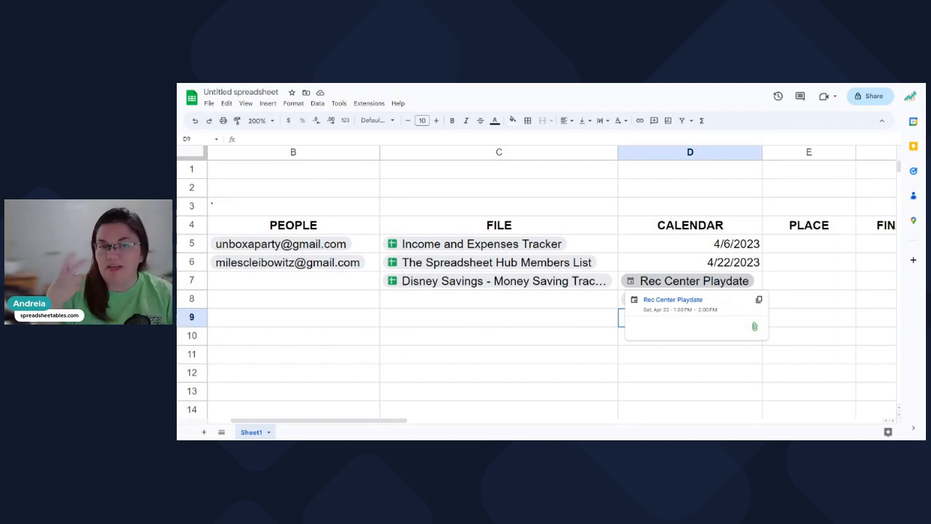
left_click(629, 262)
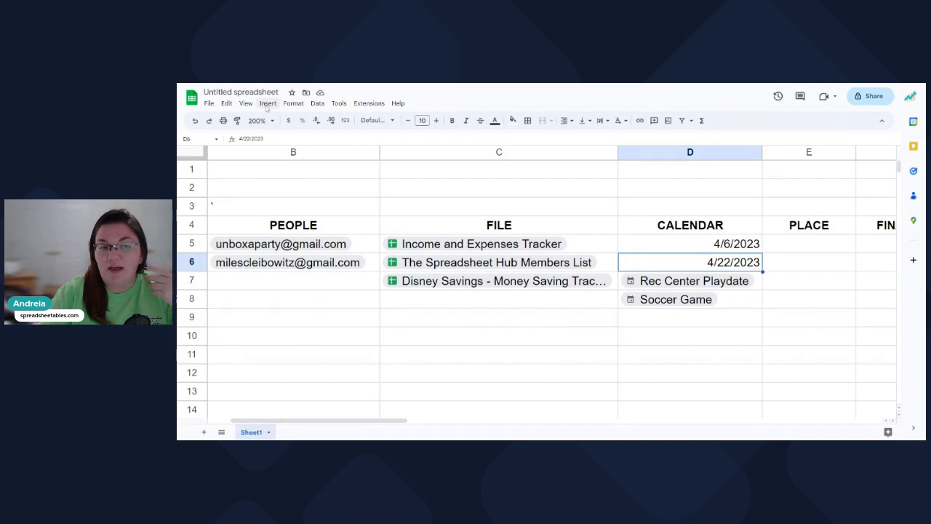
scroll(633, 305, "down", 2)
Merge the range D10:D15 into one cell.
left_click_drag(630, 264, 662, 352)
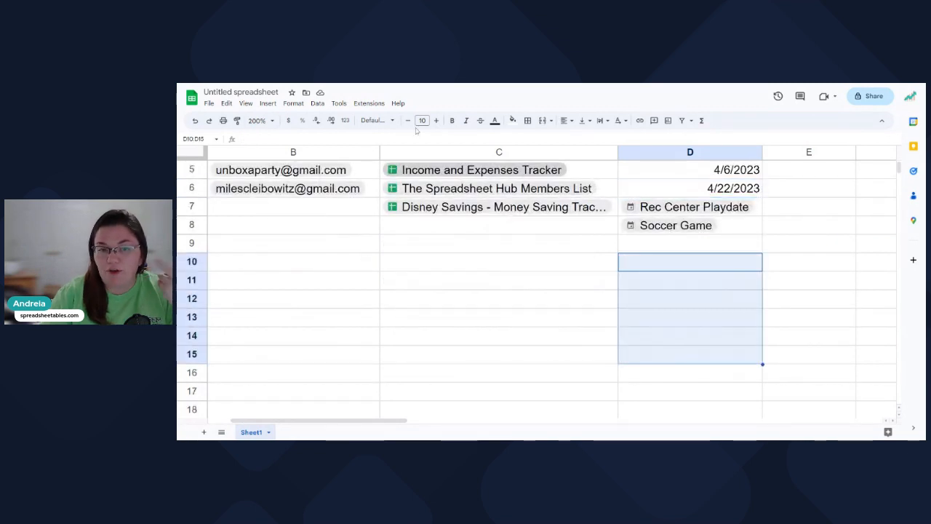
left_click(527, 120)
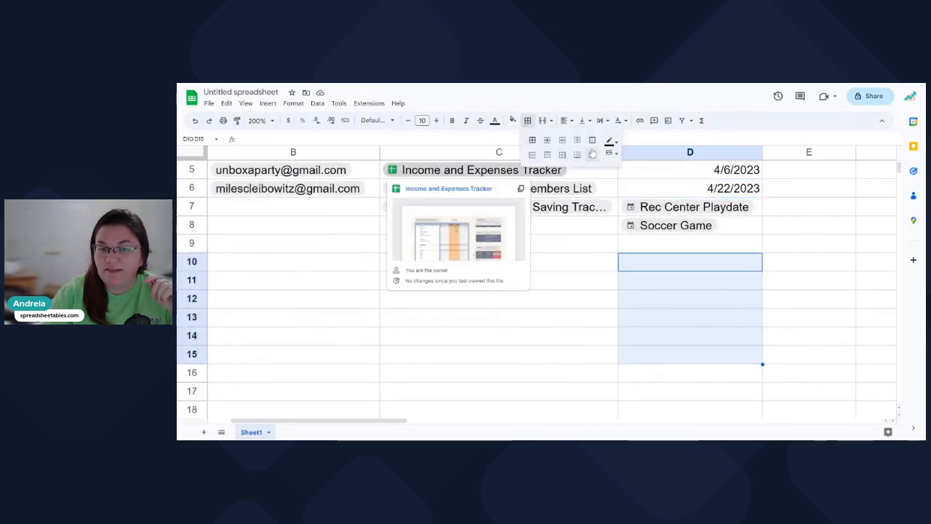
left_click(543, 123)
left_click(543, 122)
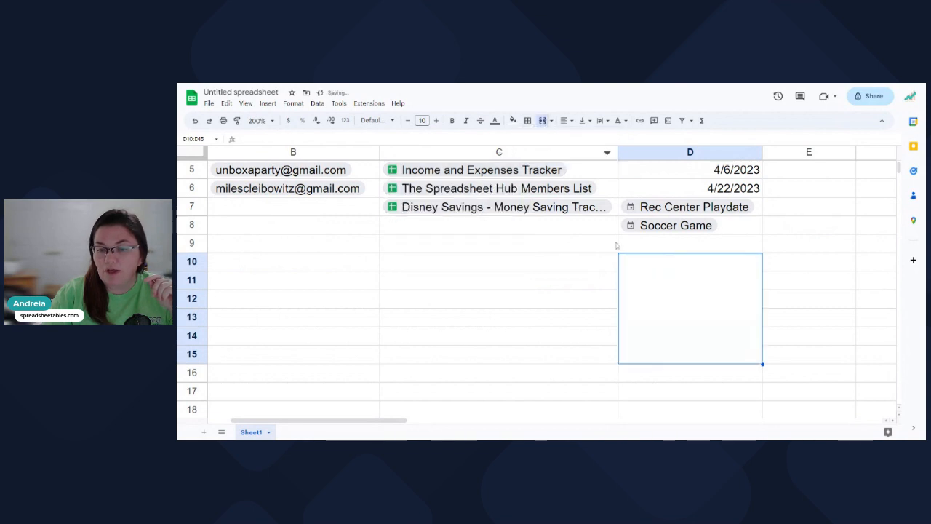
Enter 23 in D9 and give it a light red fill.
left_click(628, 246)
type("23")
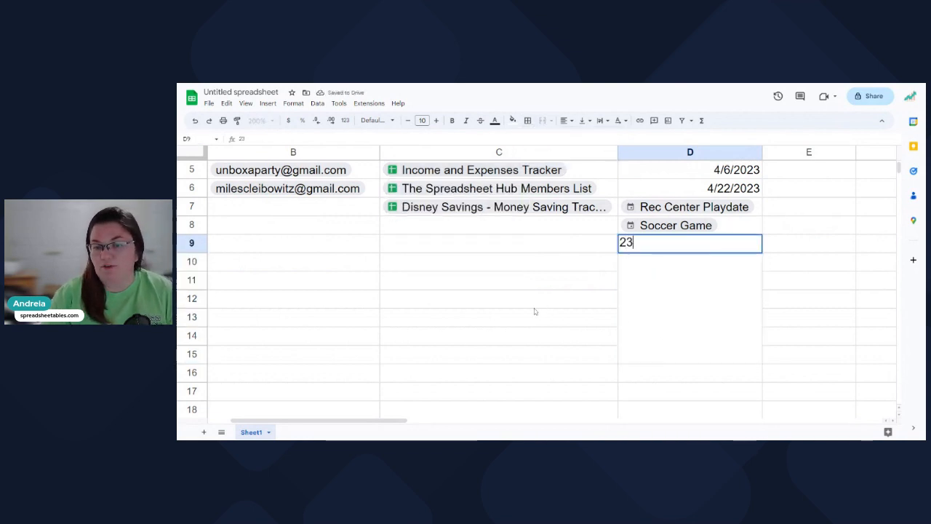
left_click(532, 301)
left_click(696, 246)
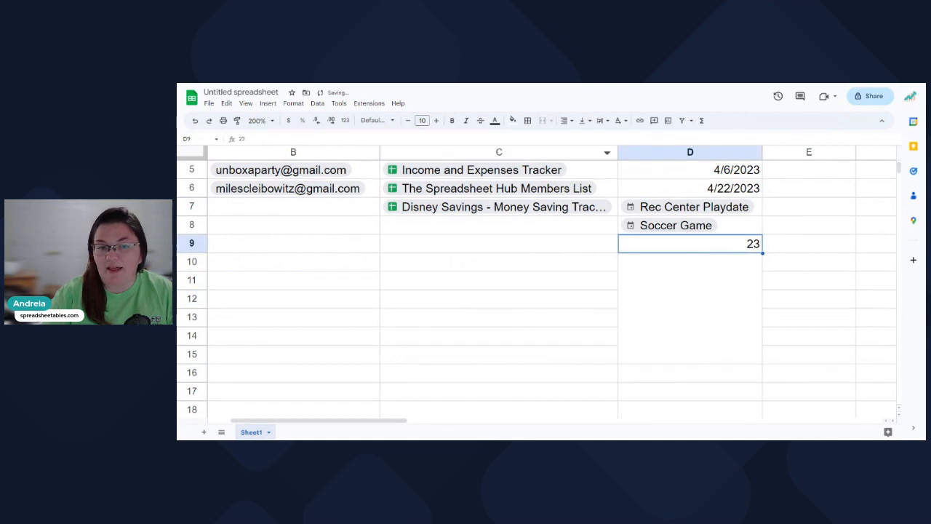
left_click(512, 120)
left_click(525, 180)
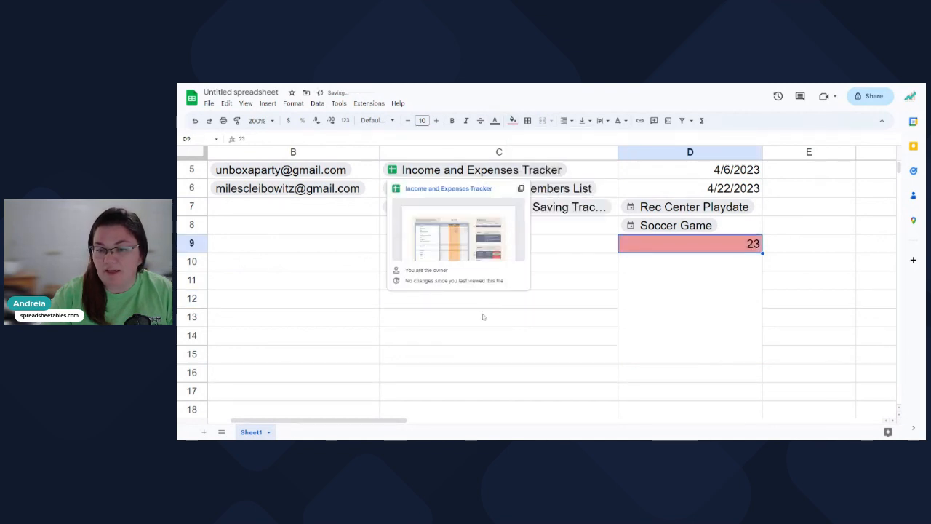
left_click(483, 317)
Unmerge D10:D15 back into separate cells.
left_click(725, 255)
key("shift+Down")
key("shift+Down")
key("shift+Down")
key("shift+Down")
key("shift+Down")
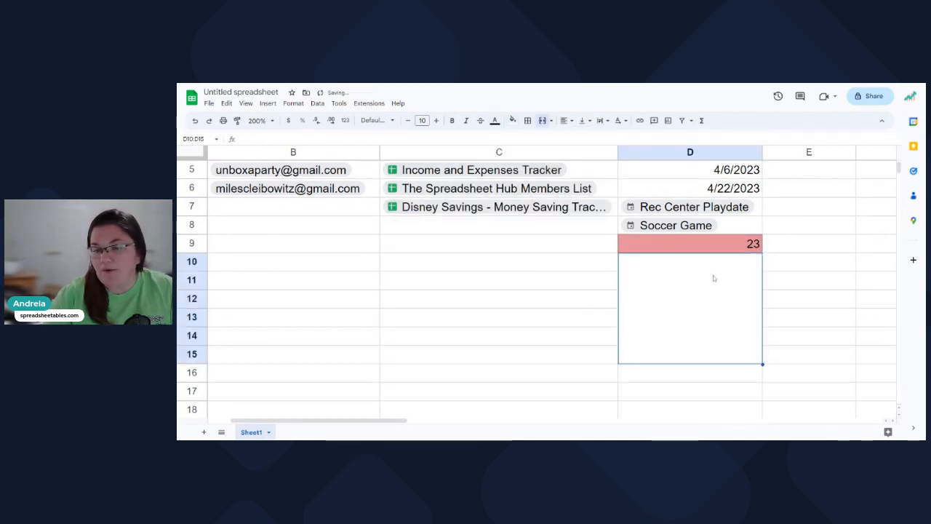
left_click(542, 122)
left_click(608, 336)
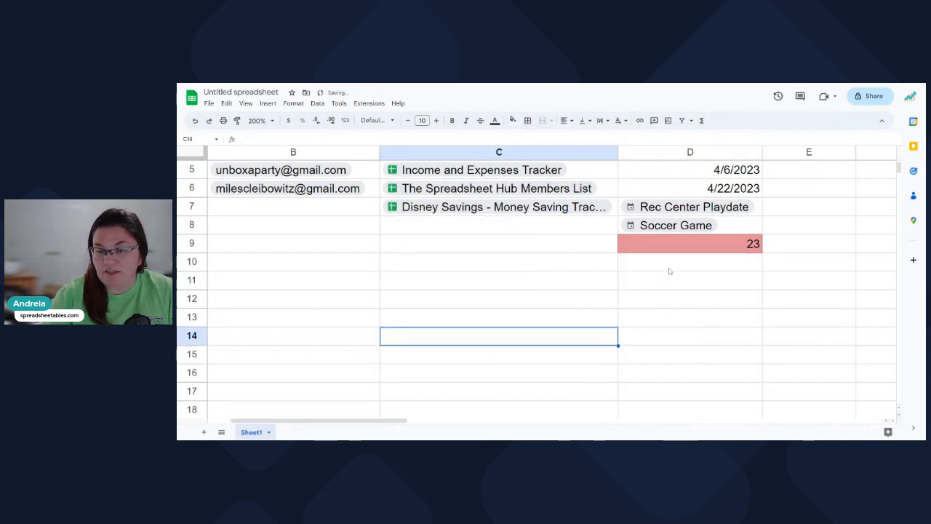
Put an outer border around D10:D15.
left_click(668, 270)
left_click_drag(656, 262, 657, 354)
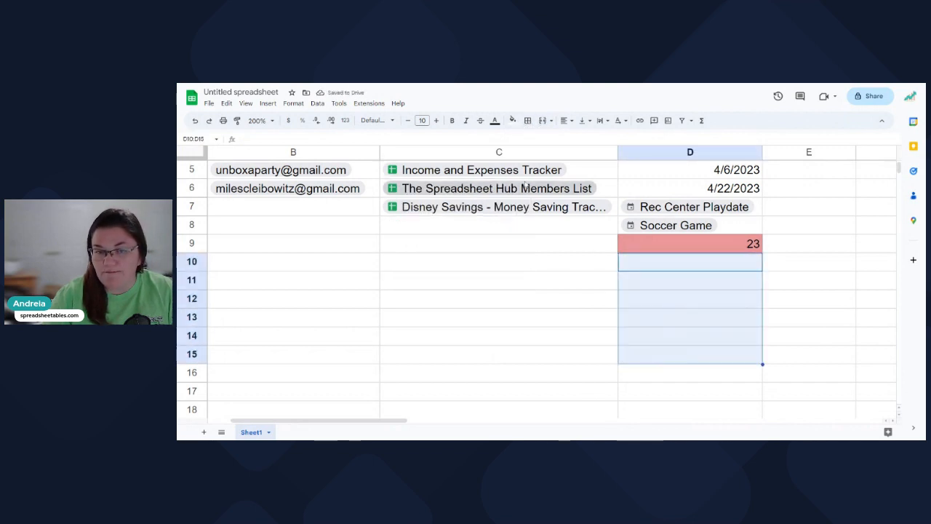
left_click(527, 120)
left_click(592, 140)
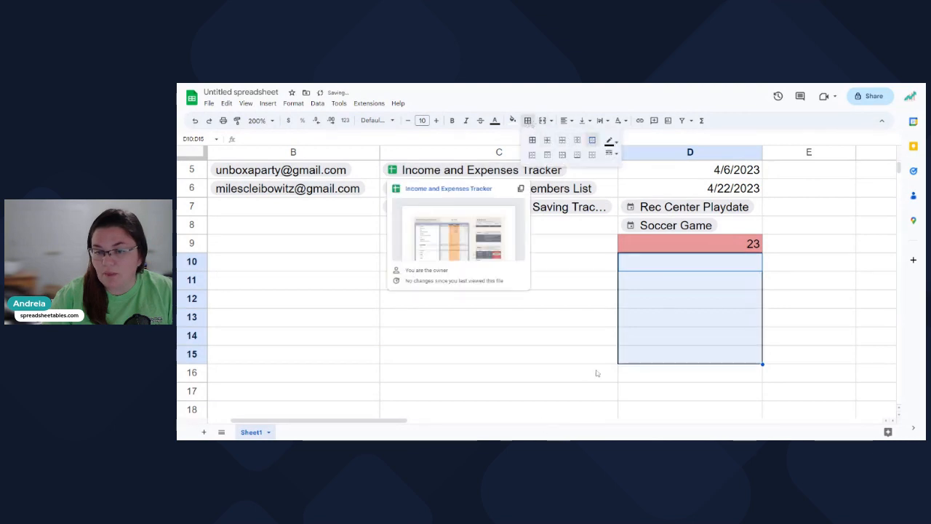
left_click(597, 376)
left_click(651, 267)
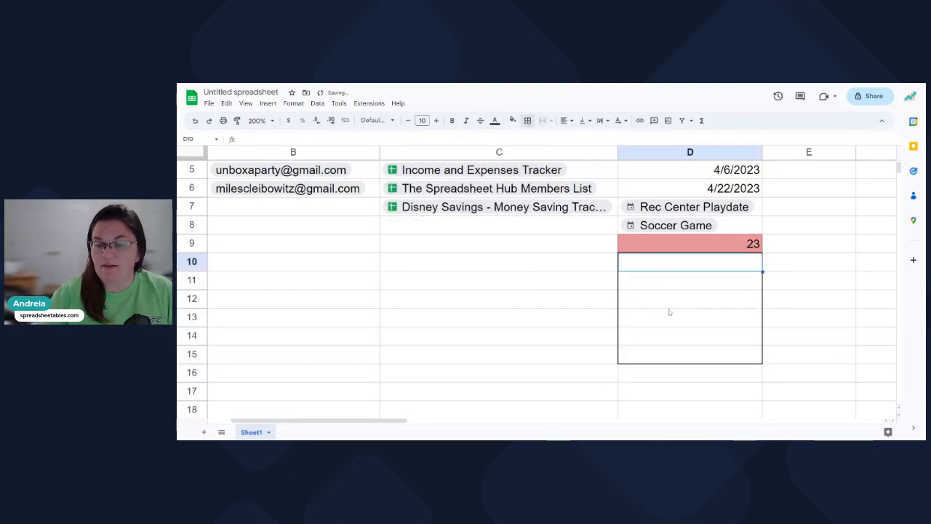
Insert another Rec Center Playdate event chip into D10.
type("@")
scroll(693, 364, "down", 6)
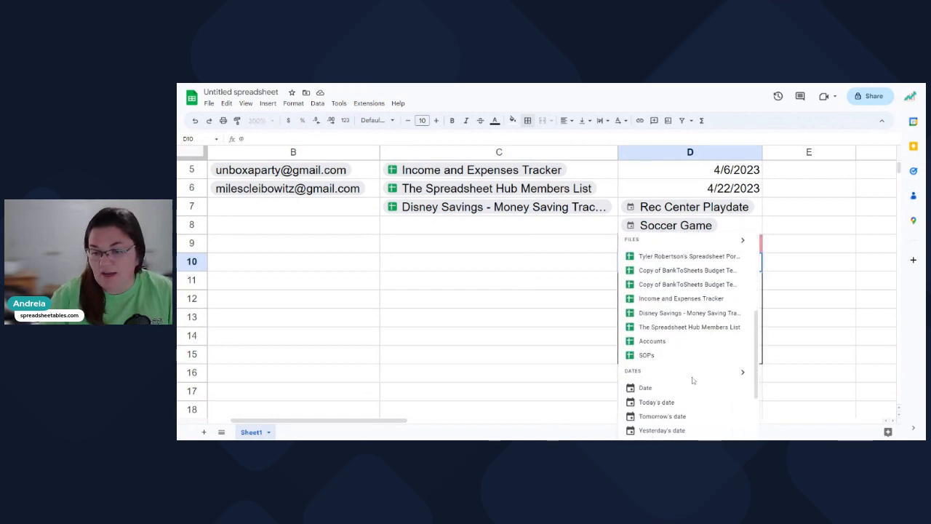
left_click(695, 374)
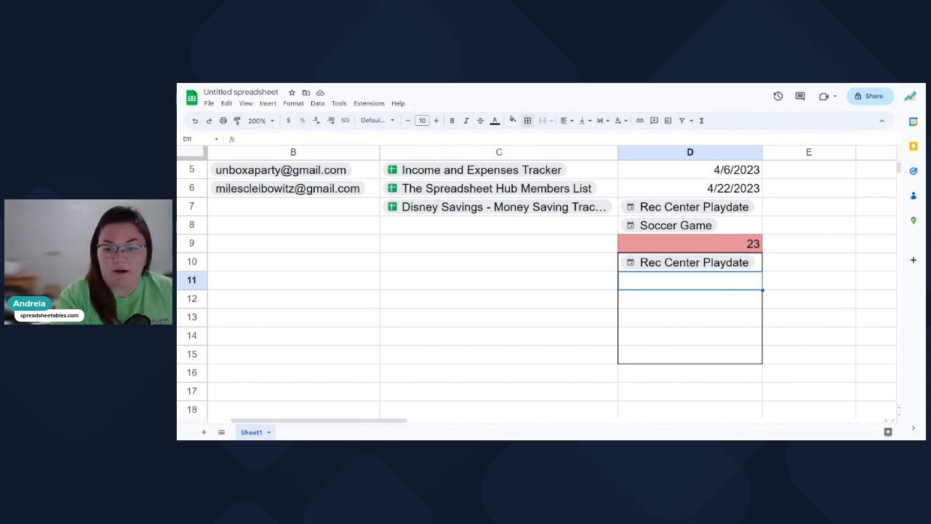
Enter 'Energy Bill - $200' in D11, correcting the mistyped amount.
type("Energy")
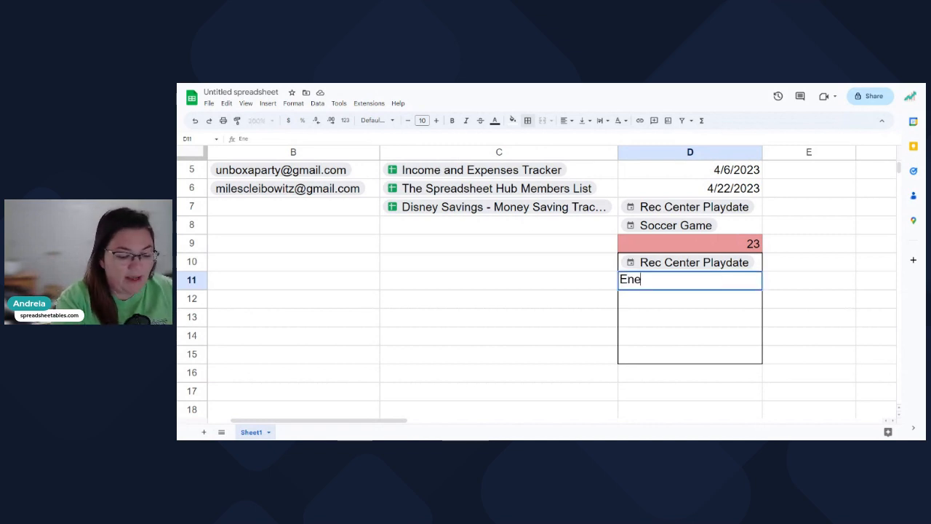
key("BackSpace")
key("BackSpace")
key("BackSpace")
type("e")
key("BackSpace")
type("rgy Bill - 20)$")
key("Return")
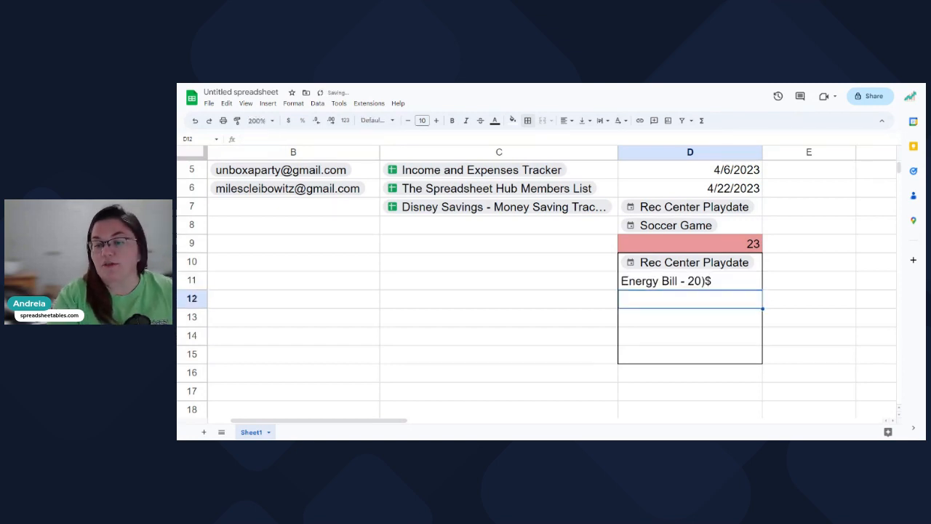
double_click(724, 283)
left_click_drag(712, 281, 688, 281)
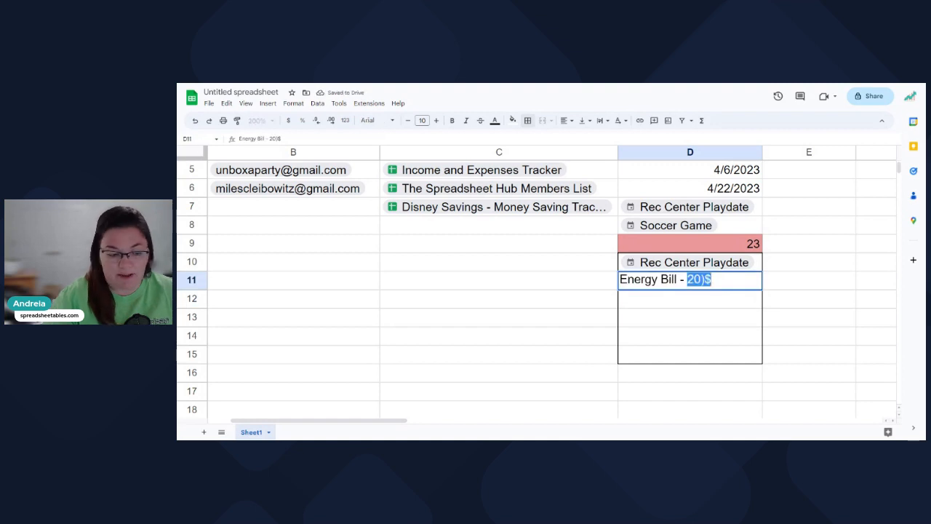
type("$200")
key("Return")
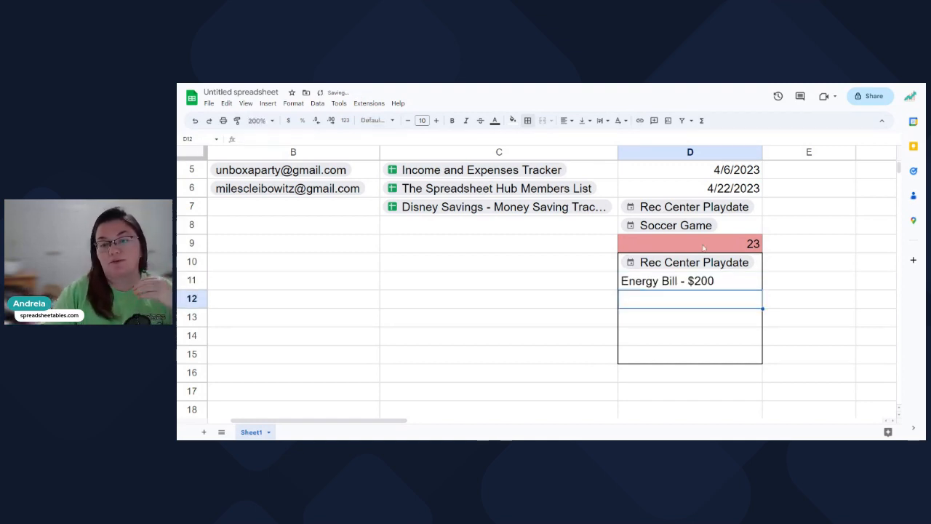
Scroll right to bring the empty PLACE and FINANCE columns into view.
mouse_move(726, 272)
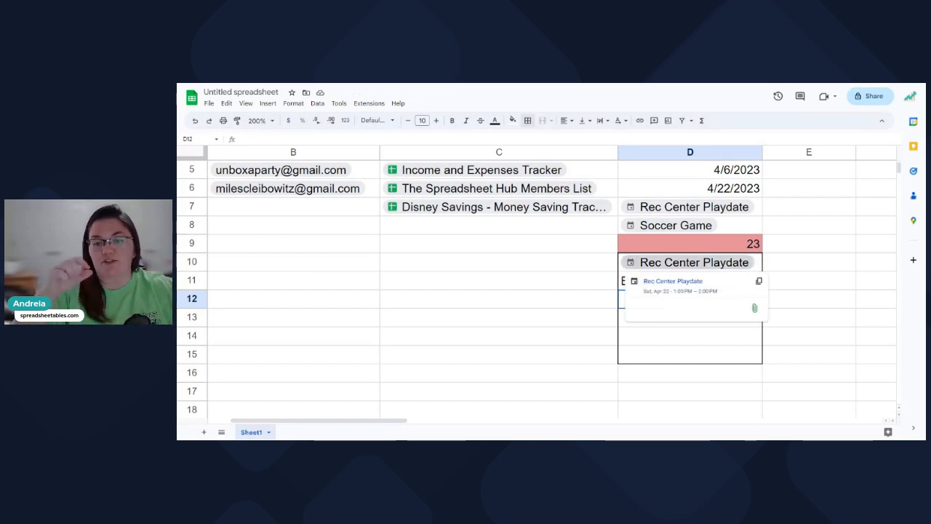
scroll(726, 272, "down", 1)
left_click(831, 252)
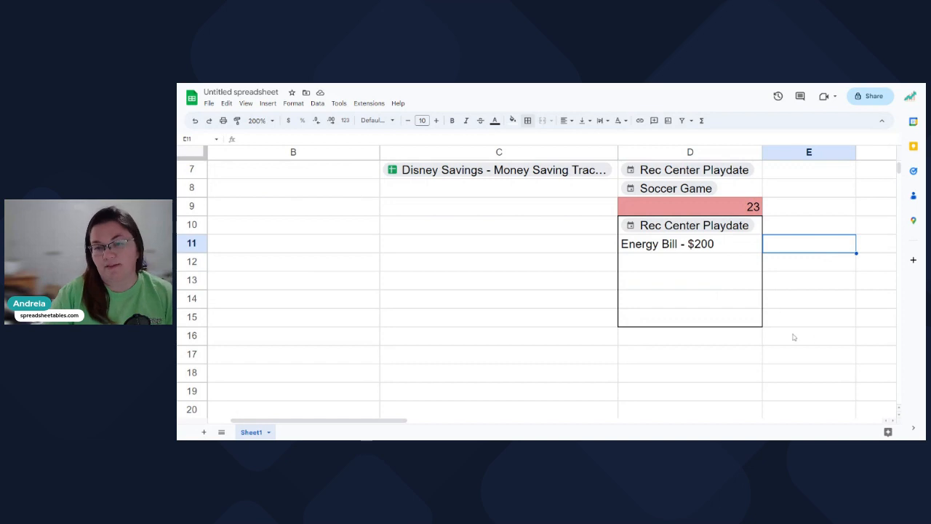
scroll(791, 337, "up", 2)
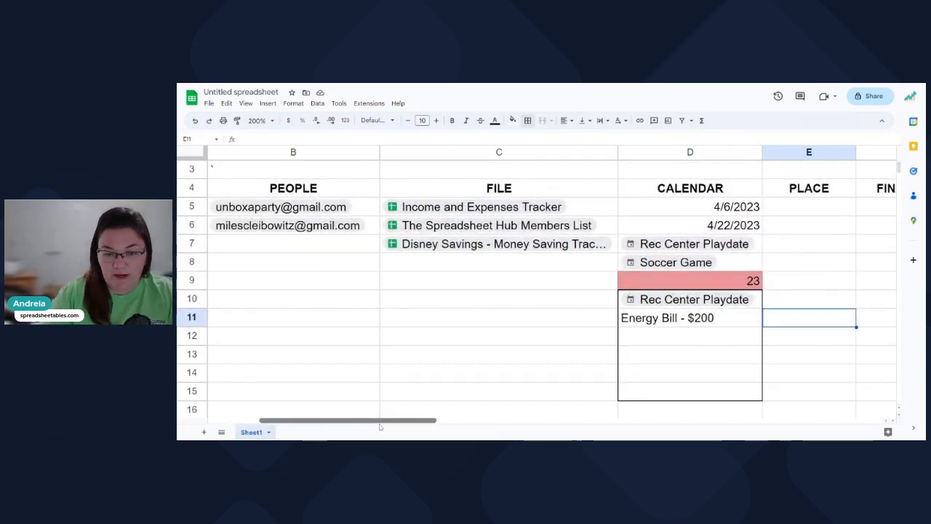
scroll(422, 311, "right", 2)
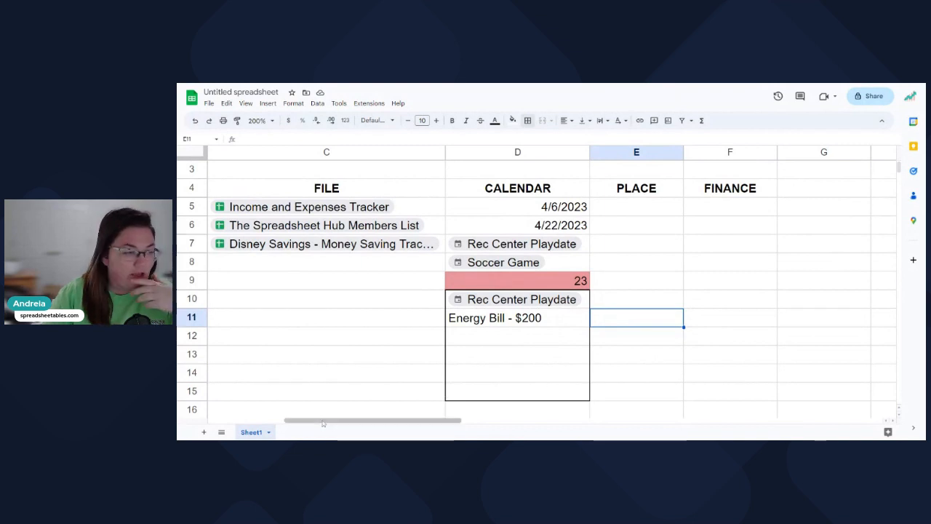
left_click_drag(322, 423, 353, 435)
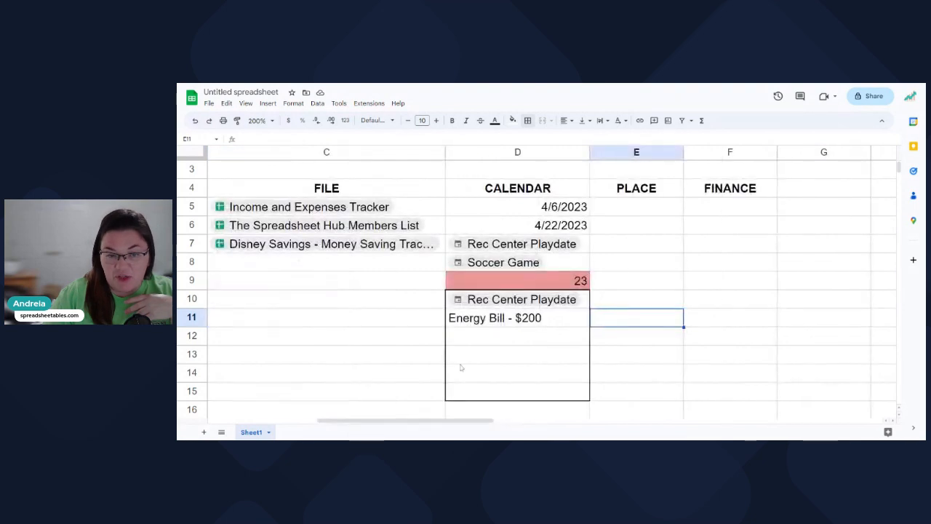
left_click(665, 190)
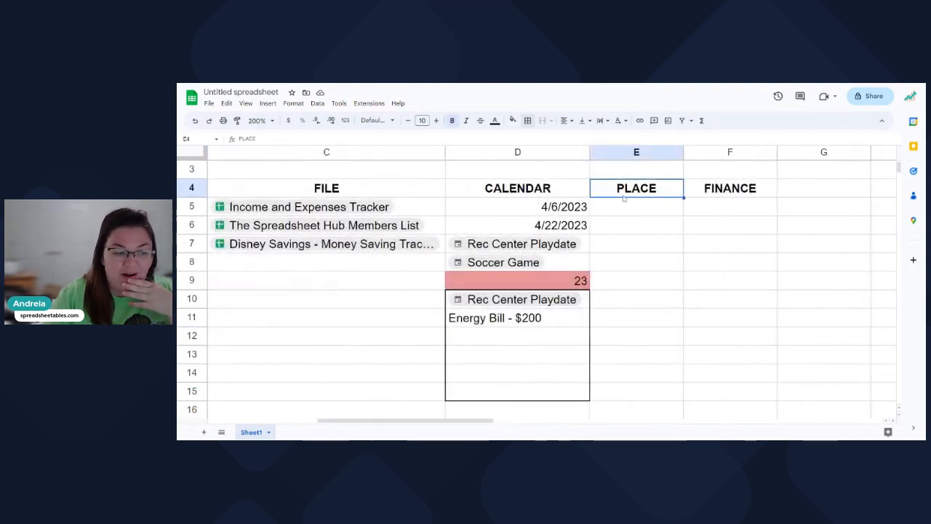
left_click(630, 208)
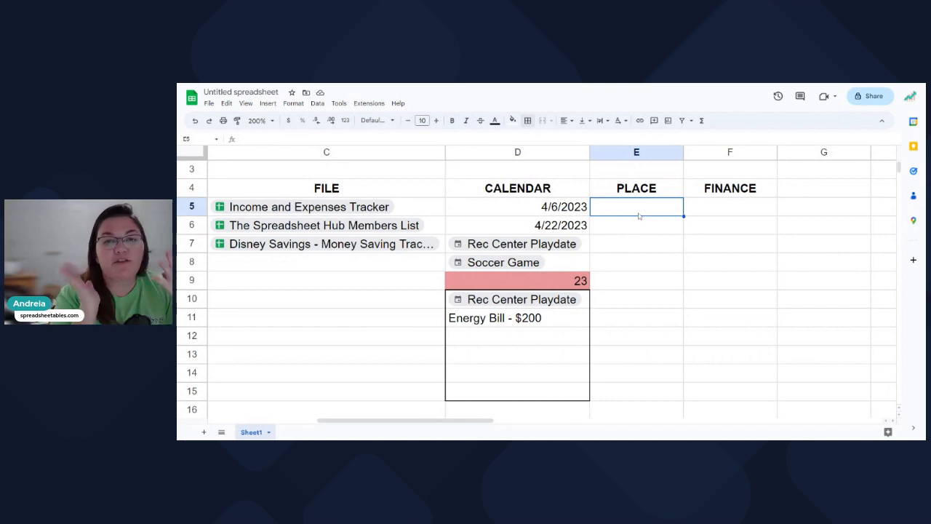
type("@")
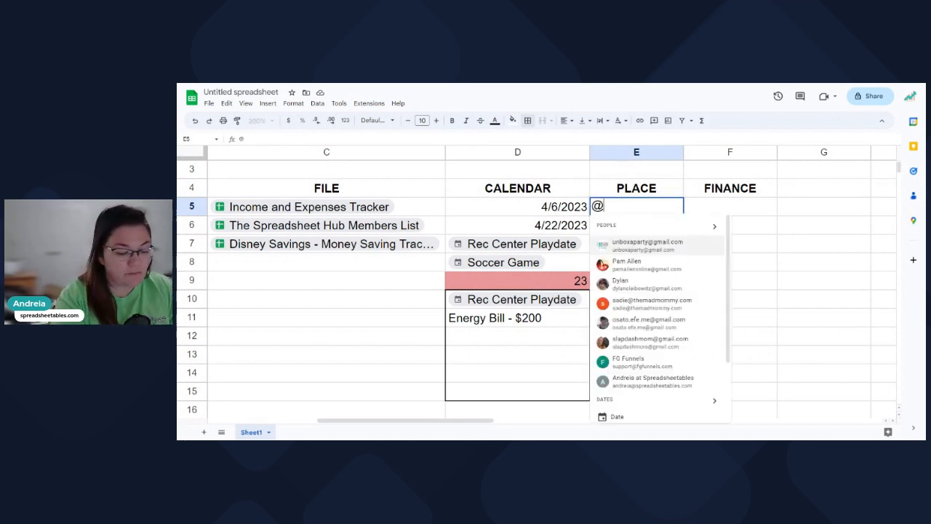
scroll(650, 372, "down", 5)
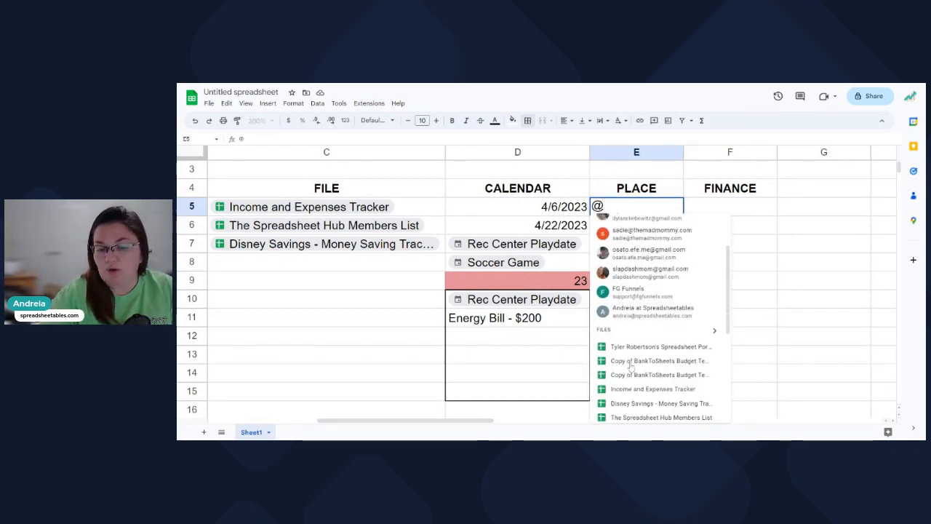
left_click(640, 208)
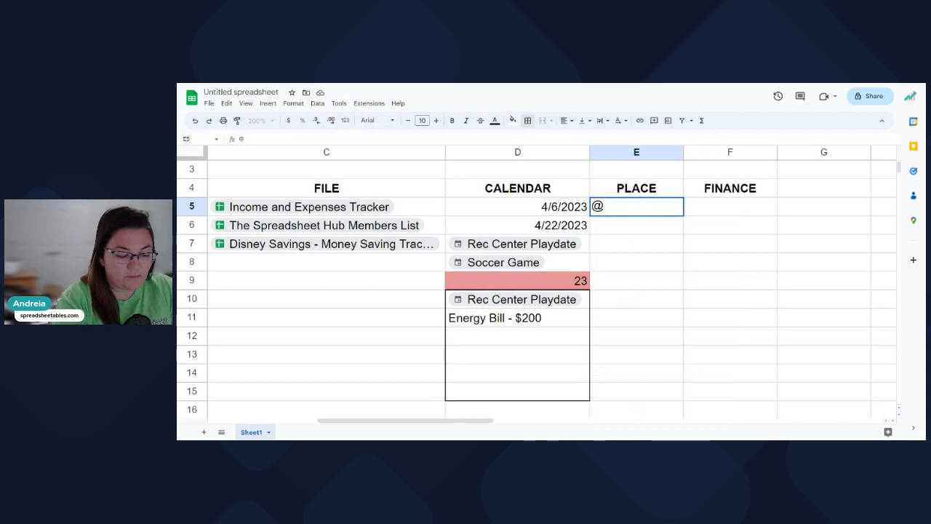
type("ob")
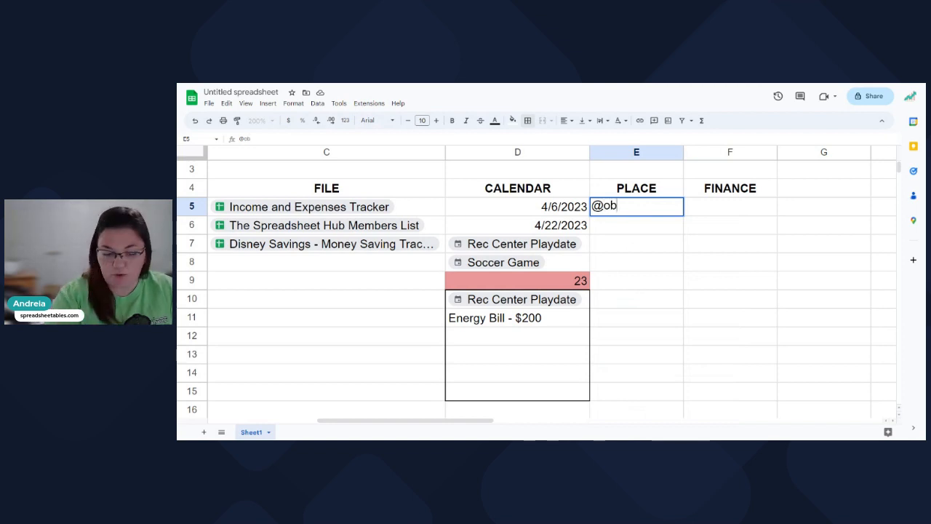
key("BackSpace")
key("BackSpace")
type("salt")
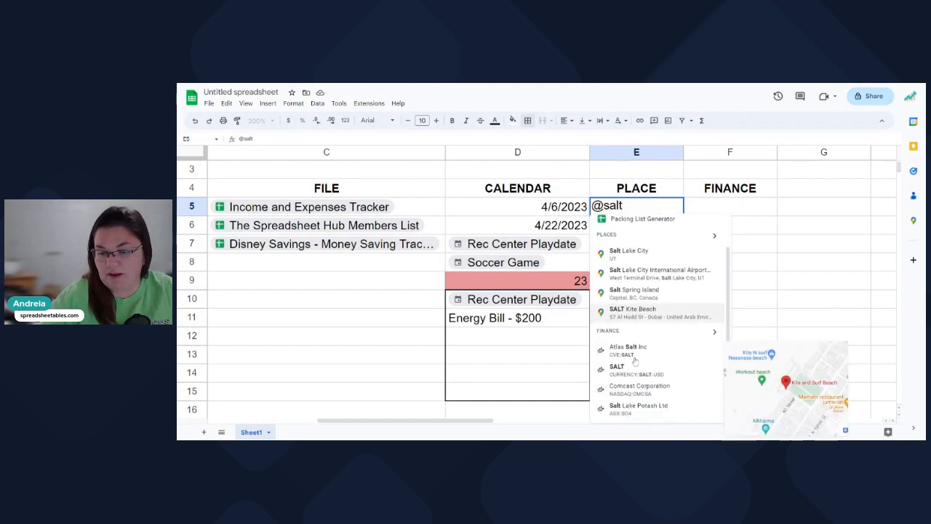
scroll(634, 361, "up", 1)
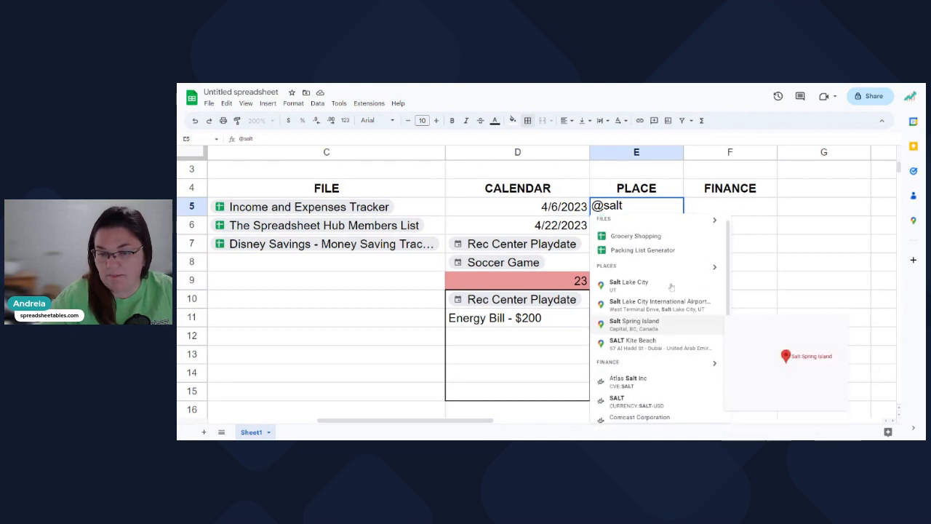
left_click(624, 291)
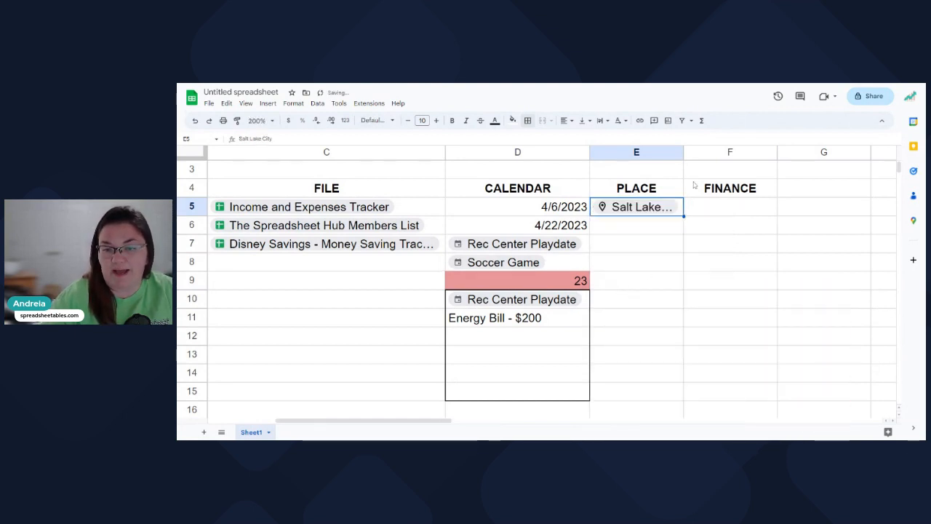
Widen column E so Salt Lake City shows in full.
left_click_drag(682, 152, 735, 152)
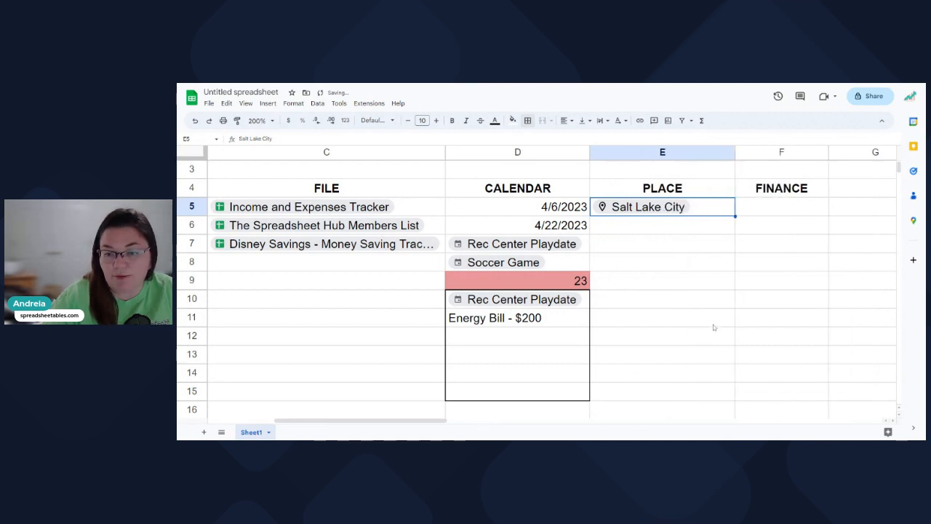
left_click(714, 327)
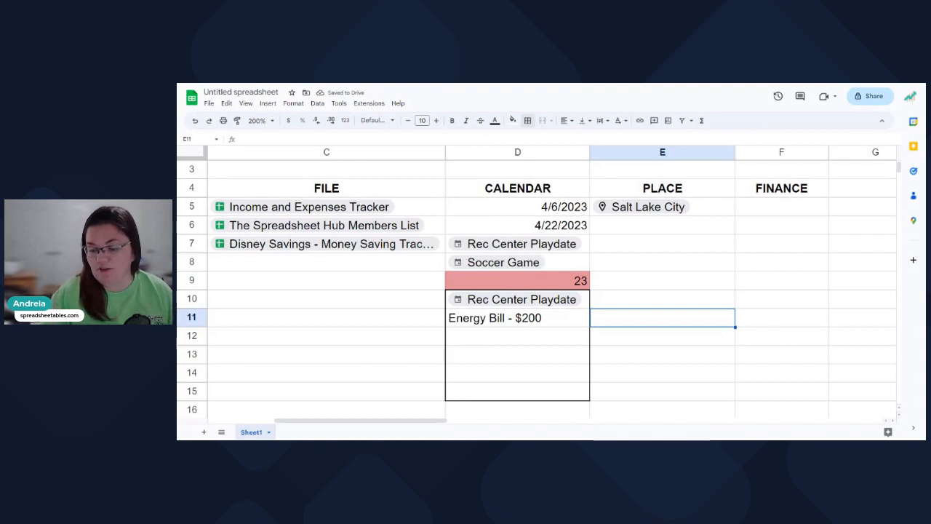
mouse_move(647, 211)
left_click(632, 283)
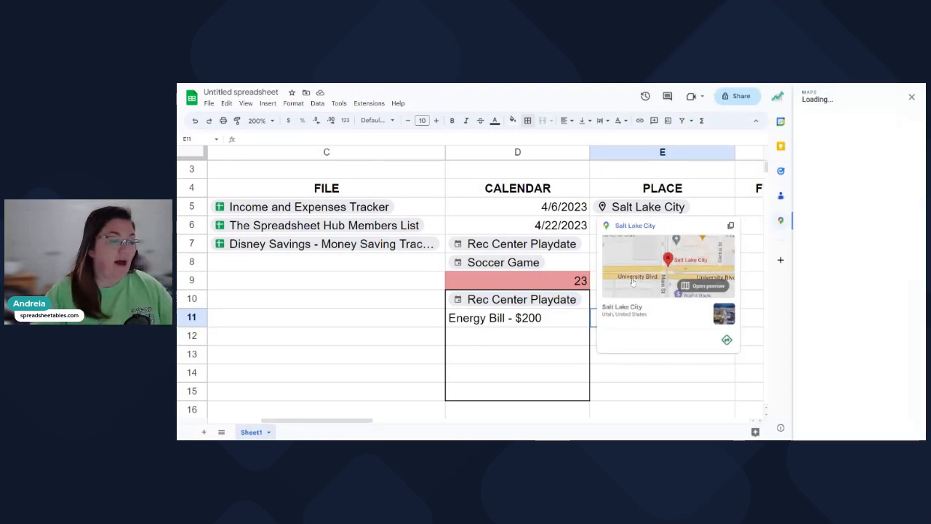
left_click(911, 98)
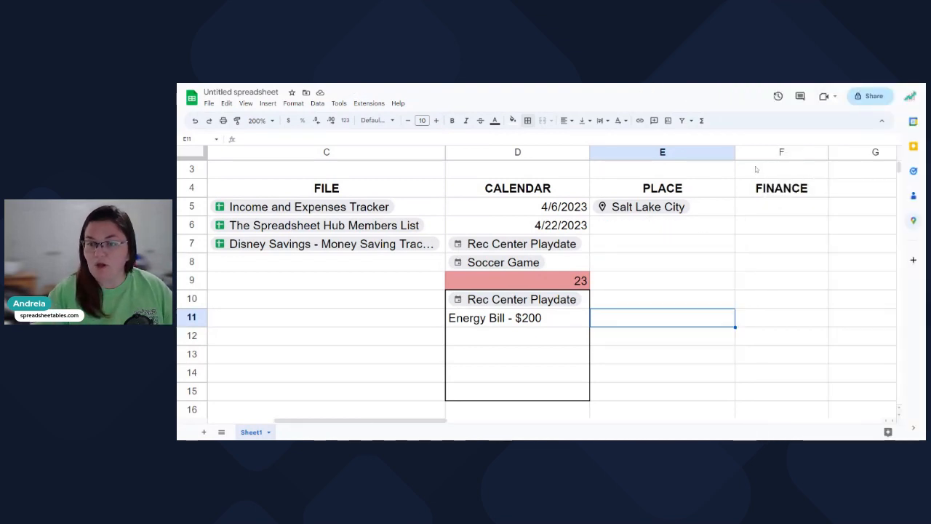
left_click(758, 168)
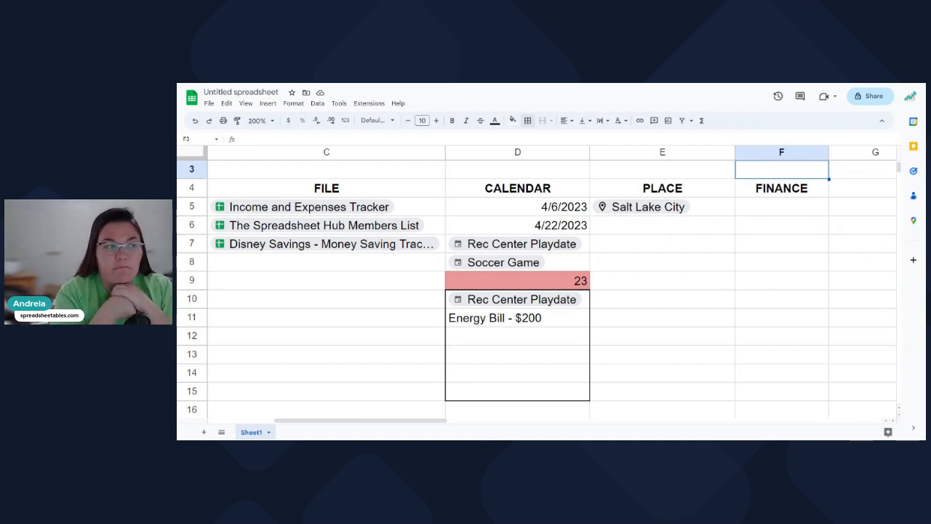
left_click(656, 230)
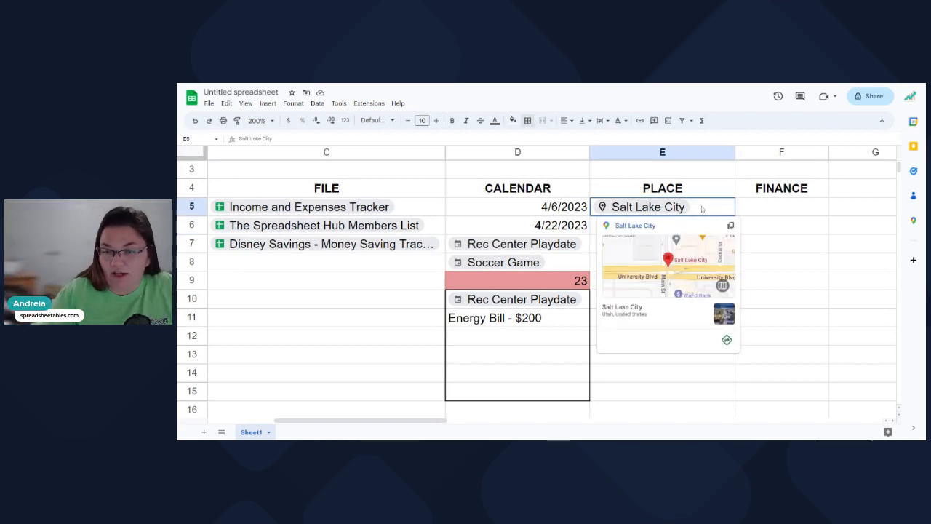
left_click(747, 231)
left_click(710, 232)
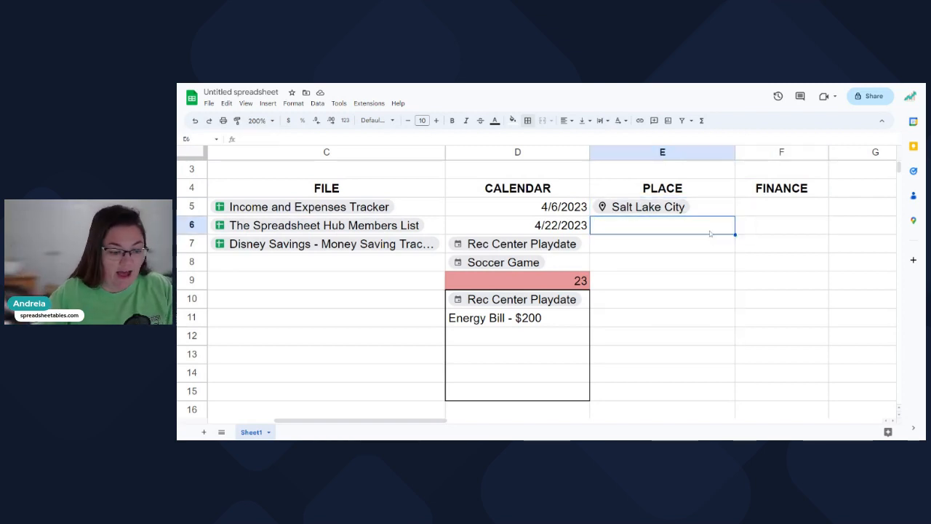
type("@")
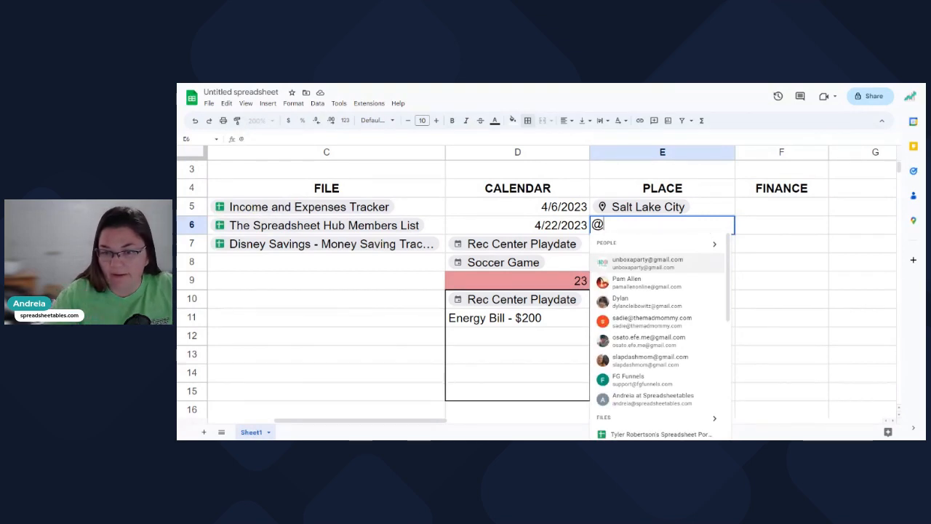
type("saltbox")
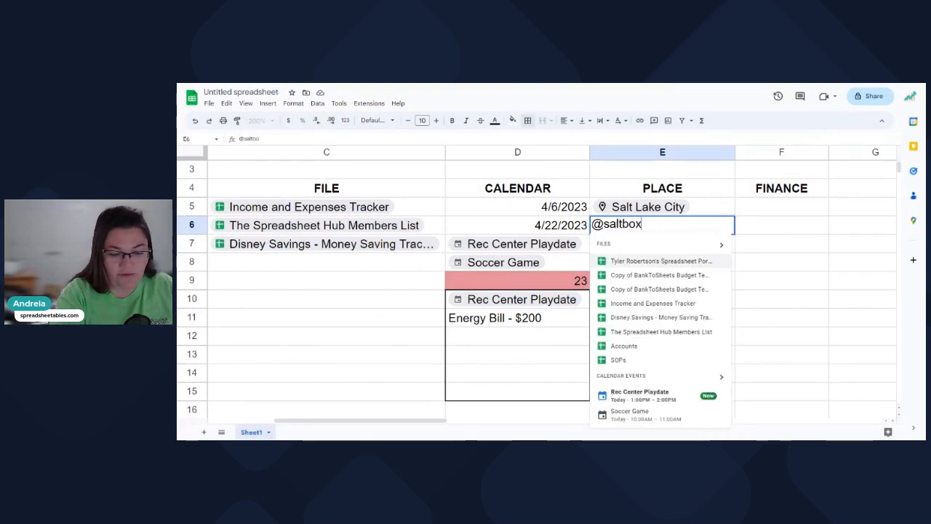
mouse_move(643, 359)
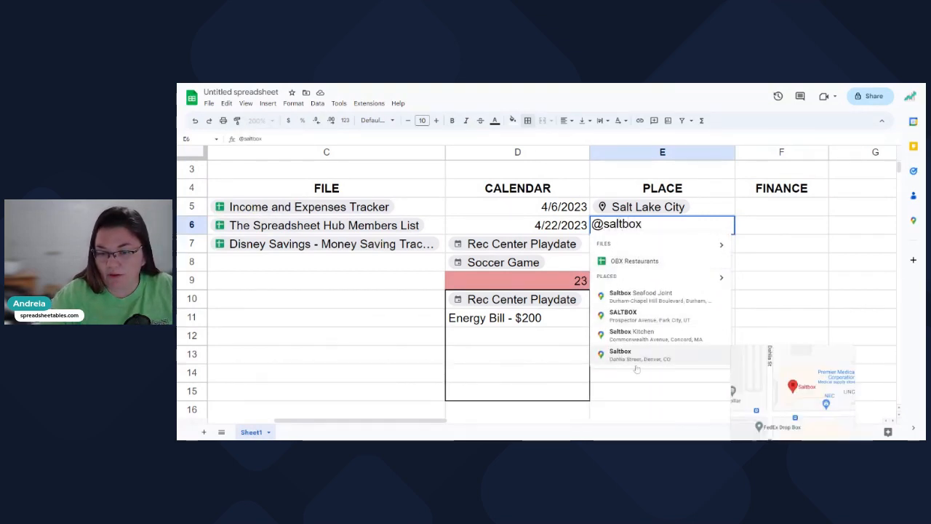
type("cafe")
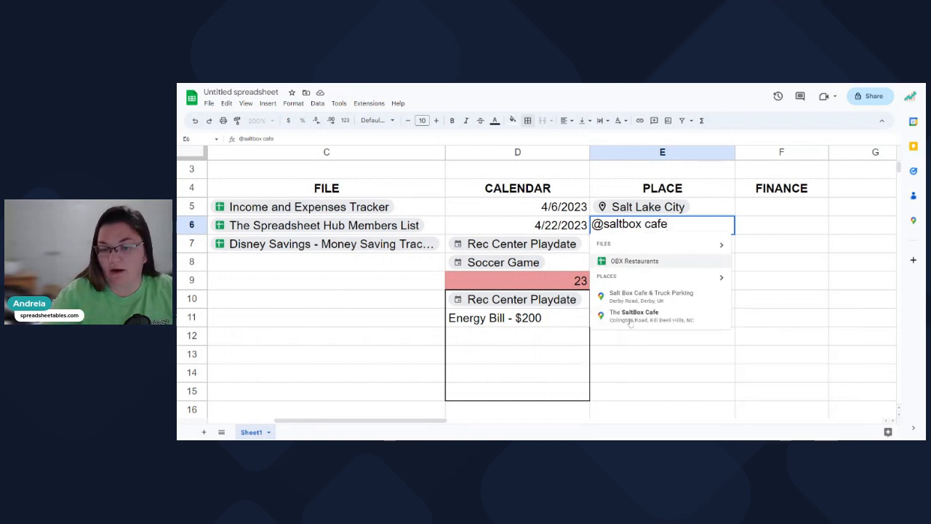
left_click(652, 323)
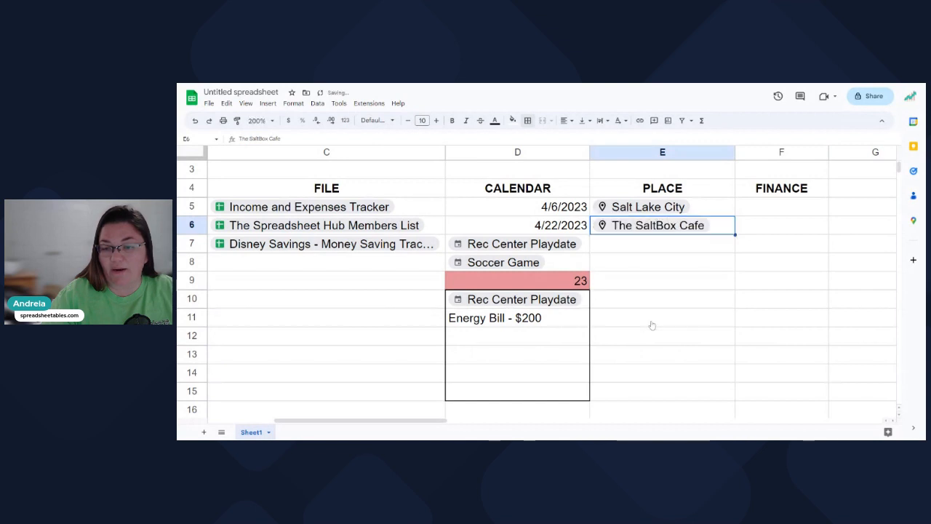
left_click(768, 285)
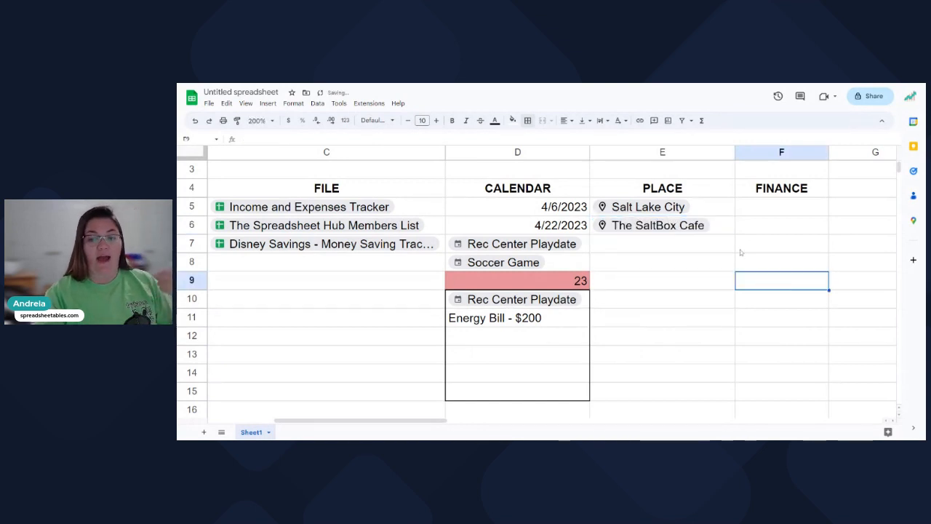
Show the preview card for The SaltBox Cafe chip in E6.
mouse_move(702, 227)
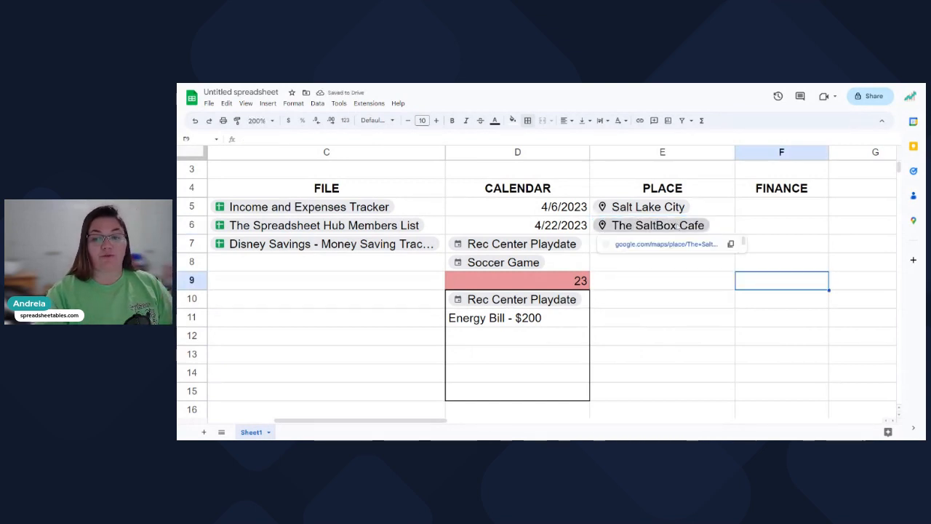
left_click(761, 229)
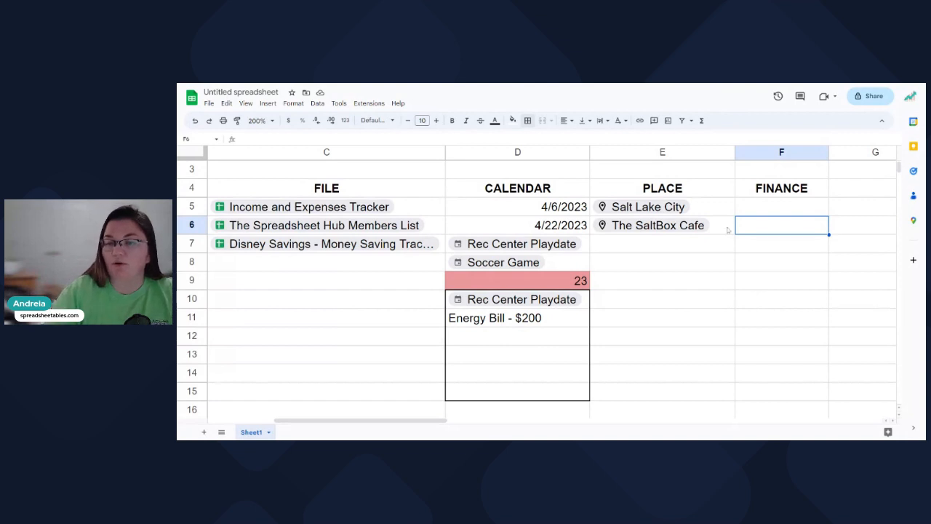
mouse_move(698, 226)
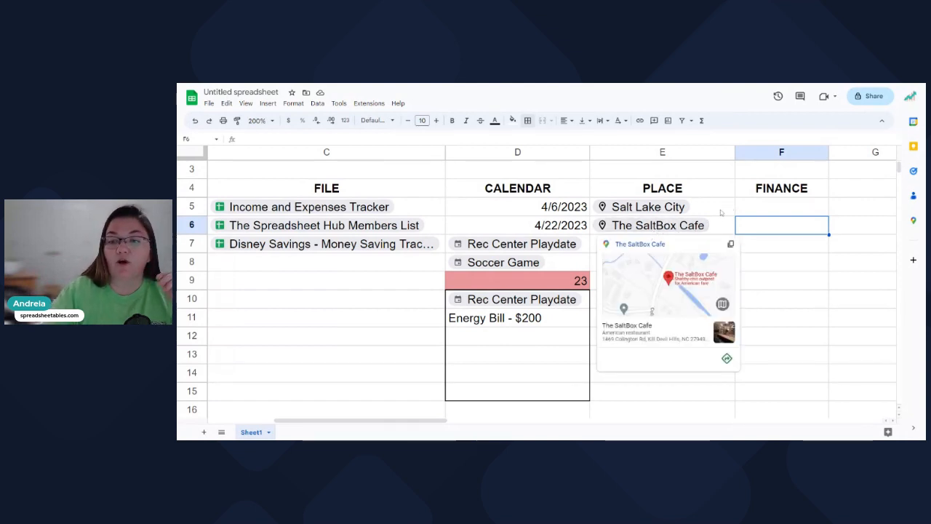
left_click(646, 226)
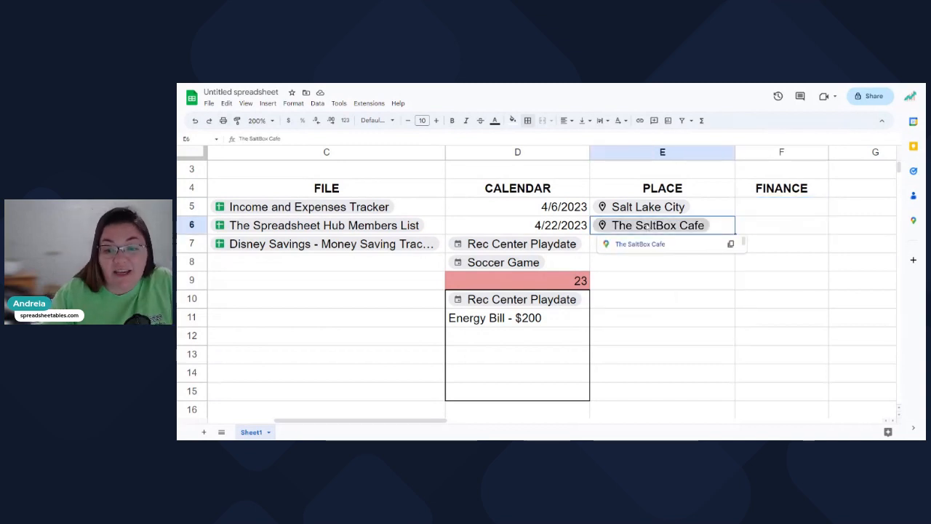
left_click(635, 245)
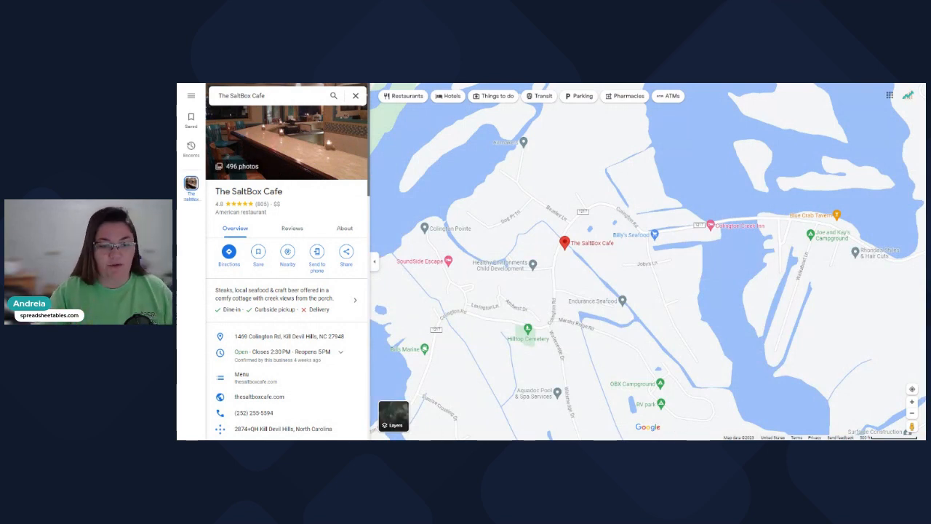
scroll(276, 334, "down", 3)
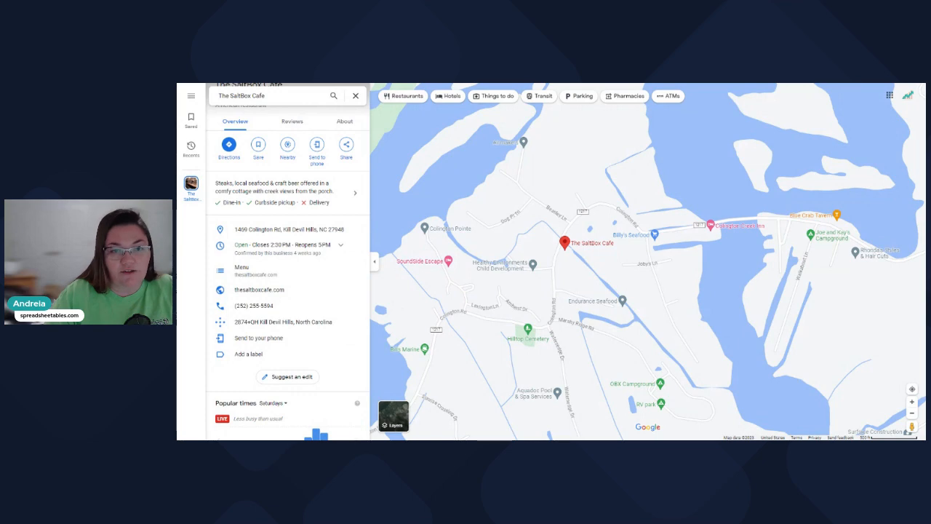
key("ctrl+shift+Tab")
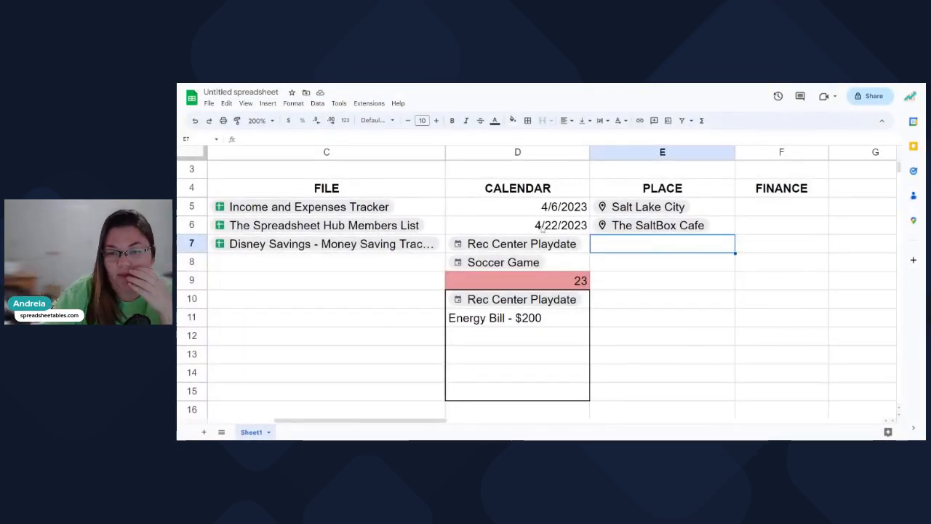
Enter a GOOGLEFINANCE formula for "TSLA" in F5.
left_click(754, 232)
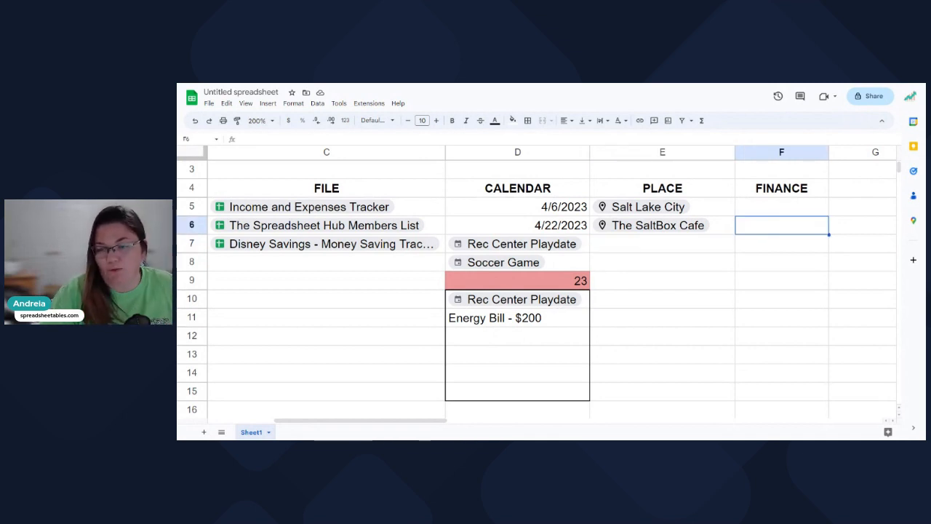
left_click(760, 211)
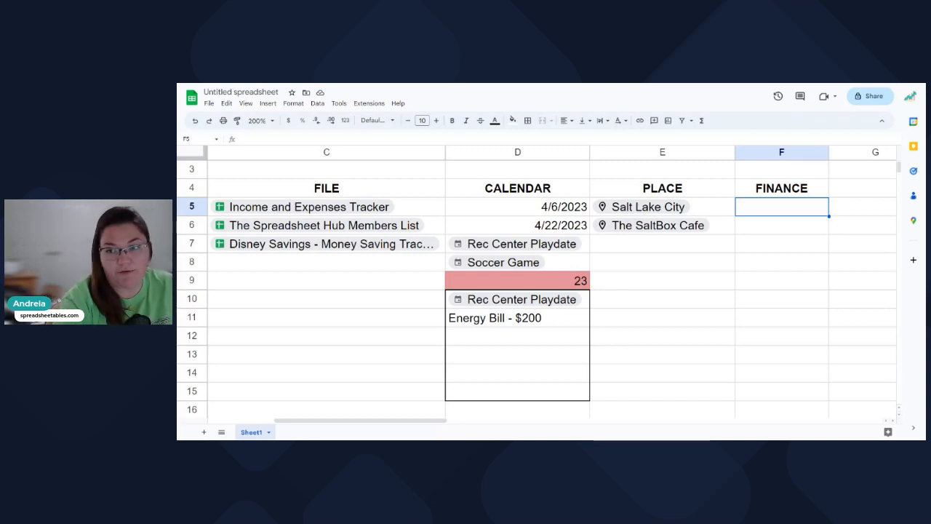
type("=googlefinace")
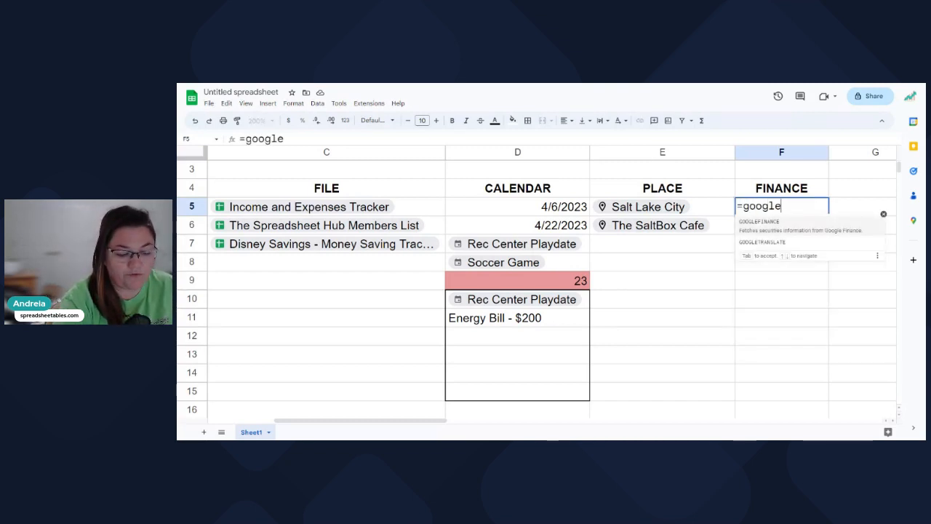
key("BackSpace")
key("BackSpace")
type("nan")
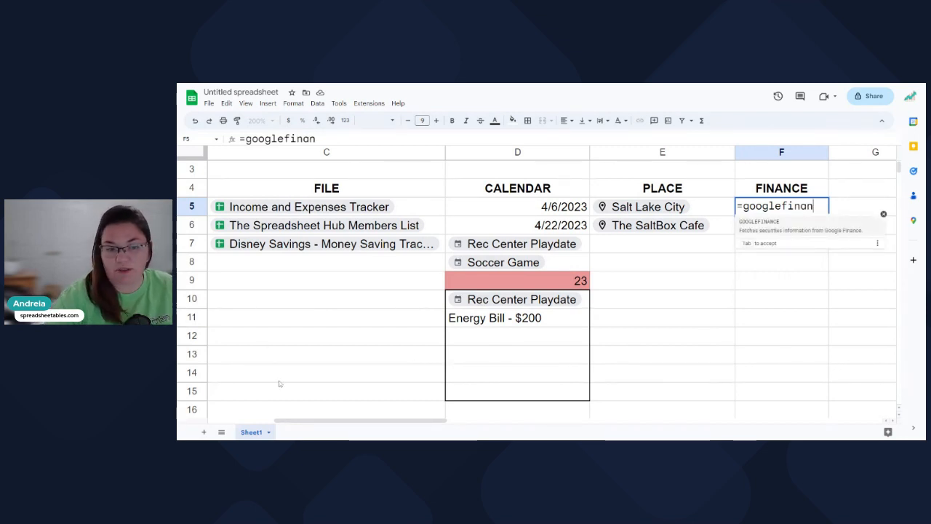
left_click_drag(366, 422, 396, 432)
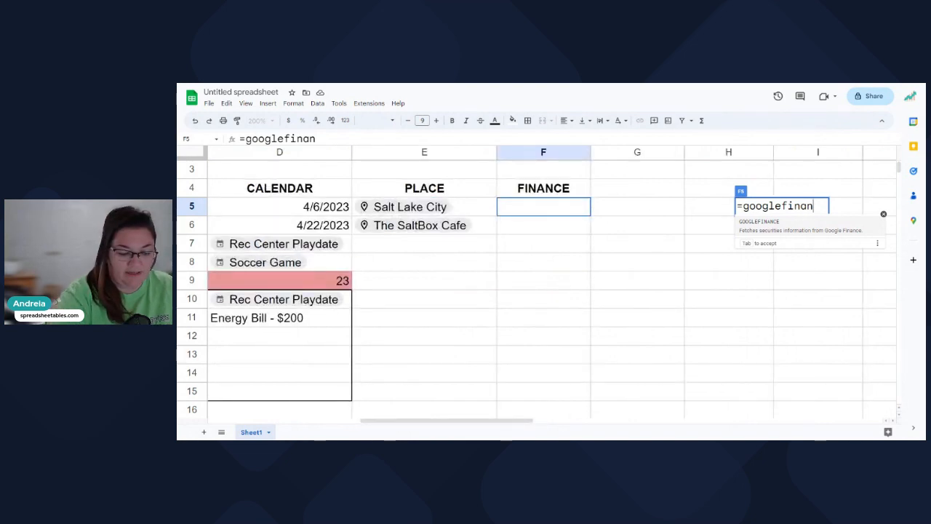
type("nce(\"TSLA\")")
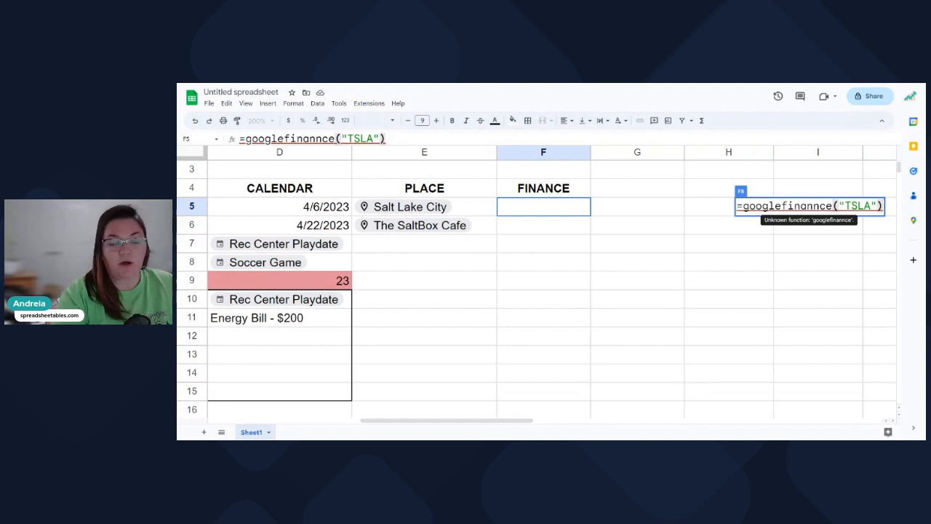
key("Return")
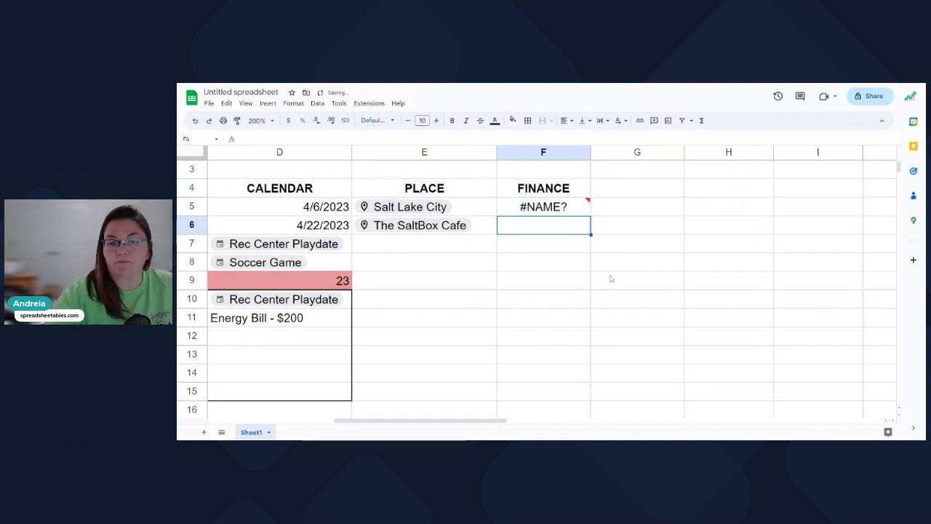
Fix the misspelled function name to clear F5's #NAME? error.
left_click(539, 213)
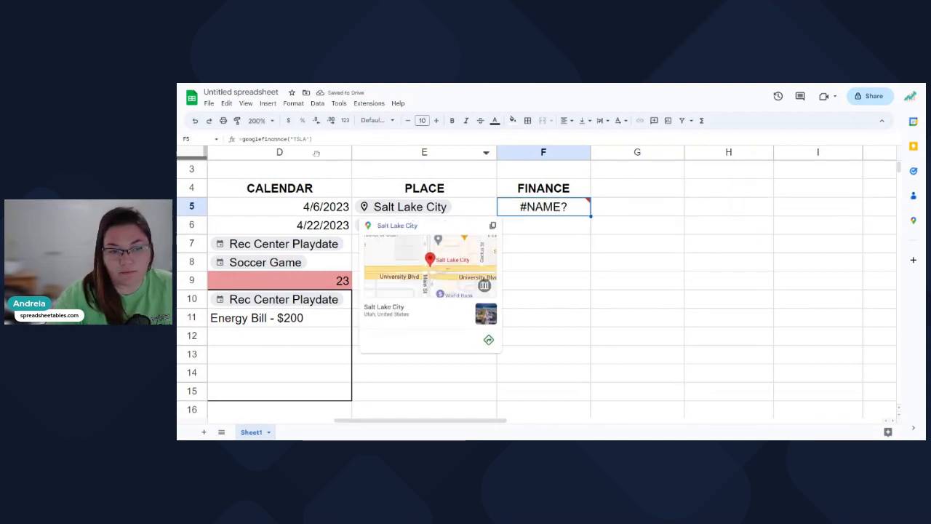
left_click(281, 139)
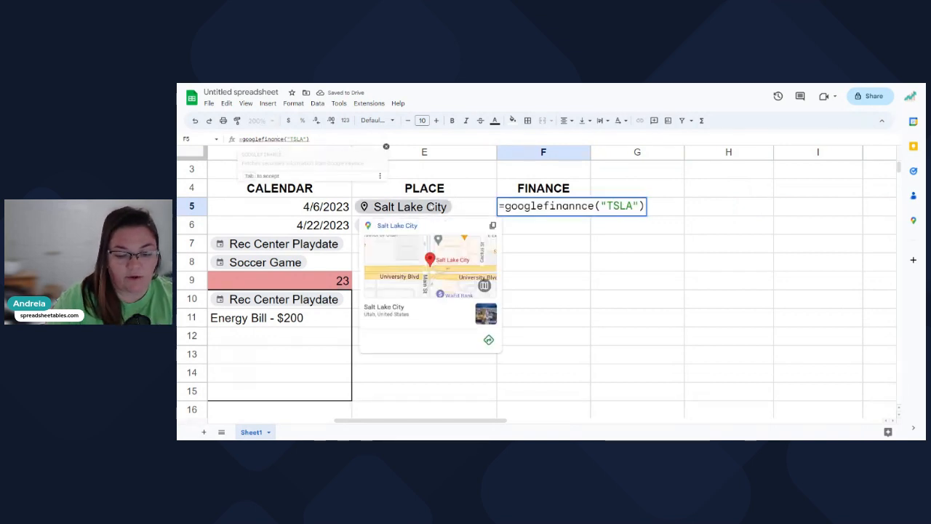
key("BackSpace")
left_click(312, 139)
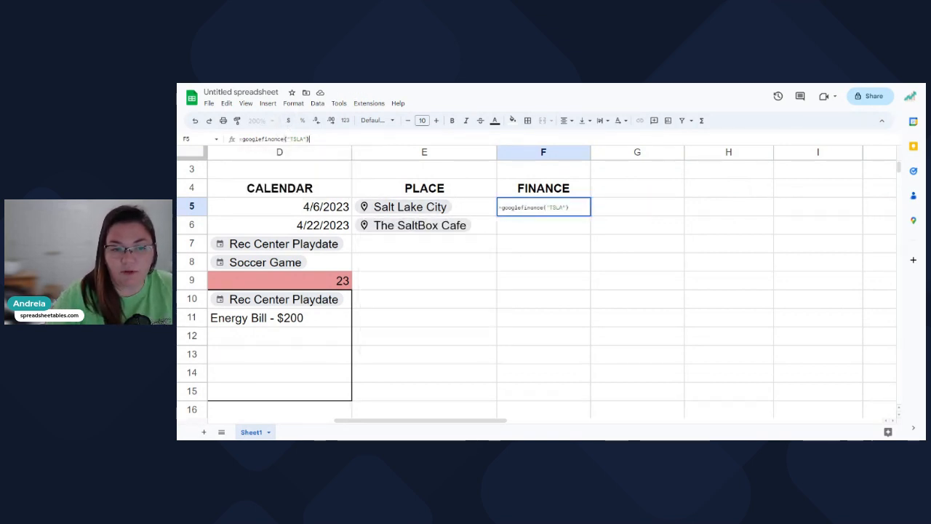
key("Return")
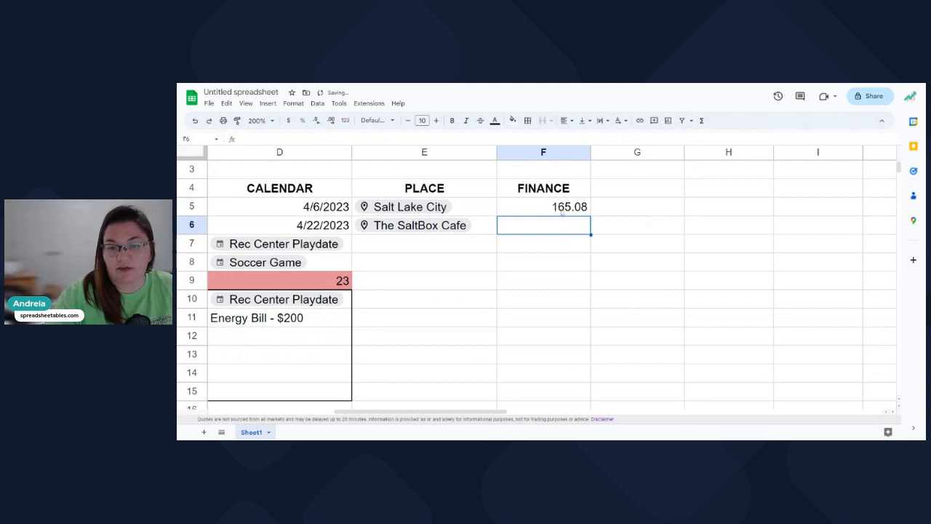
Centre the 165.08 result in F5.
left_click(557, 208)
left_click(565, 120)
left_click(579, 140)
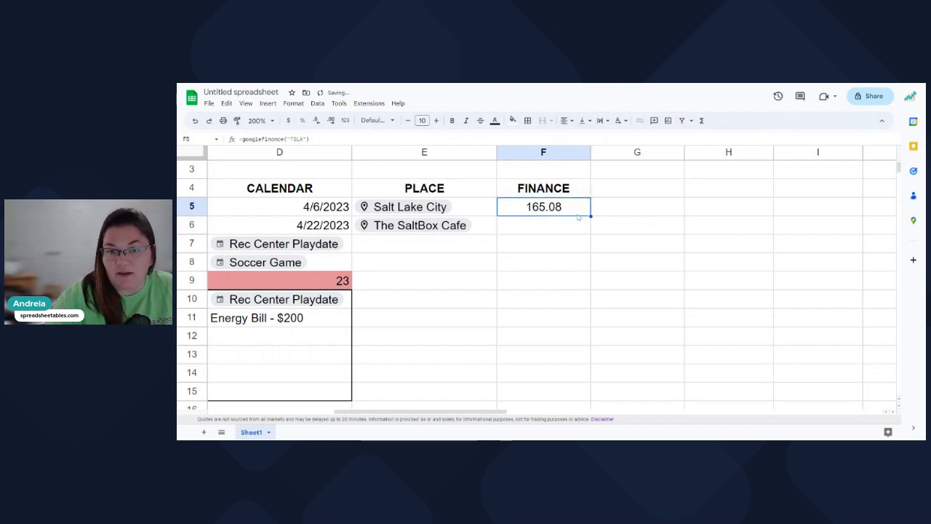
left_click(604, 226)
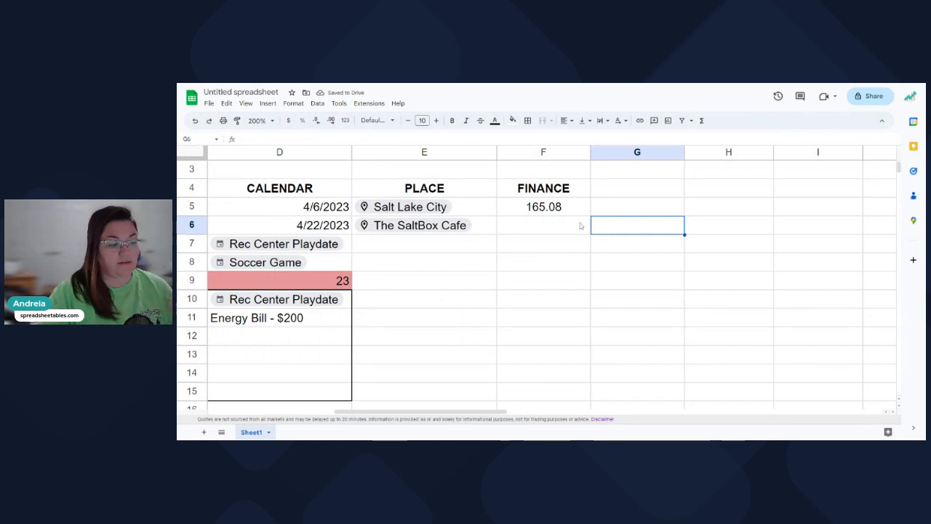
left_click(532, 230)
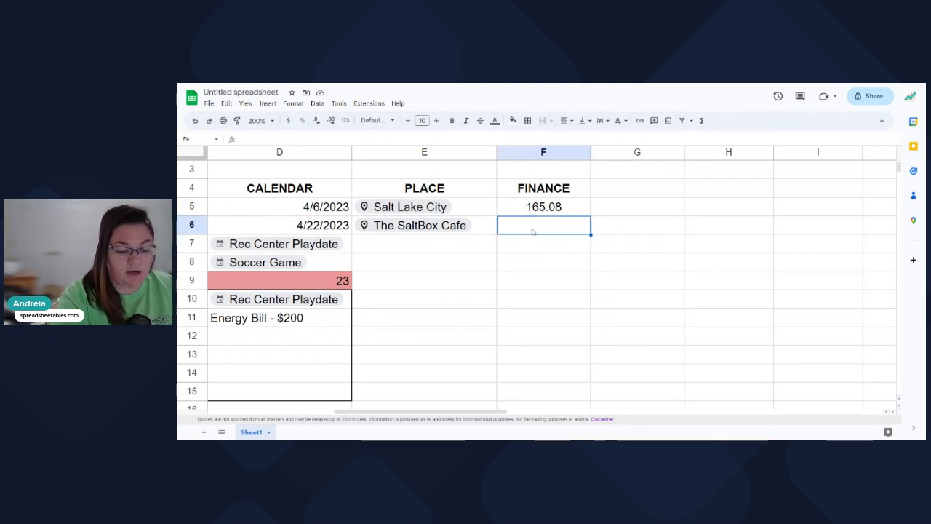
type("@tsla")
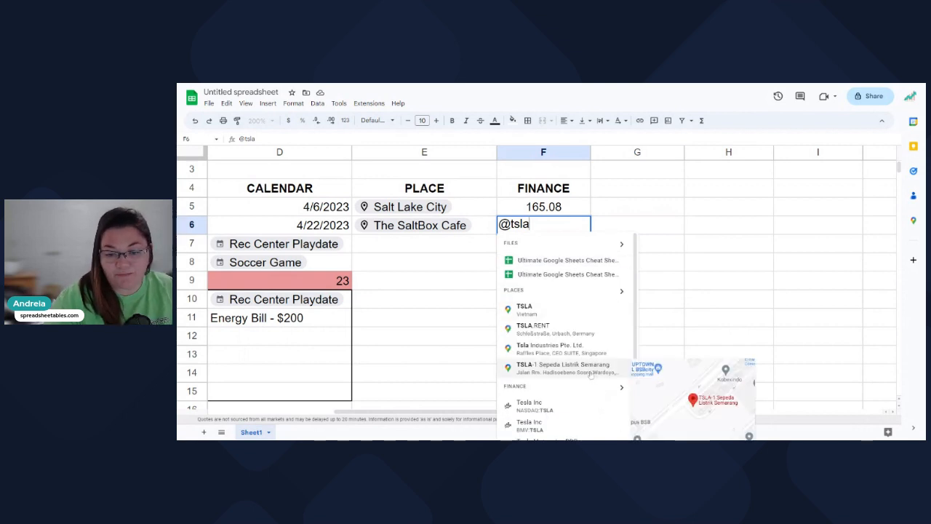
scroll(521, 369, "down", 1)
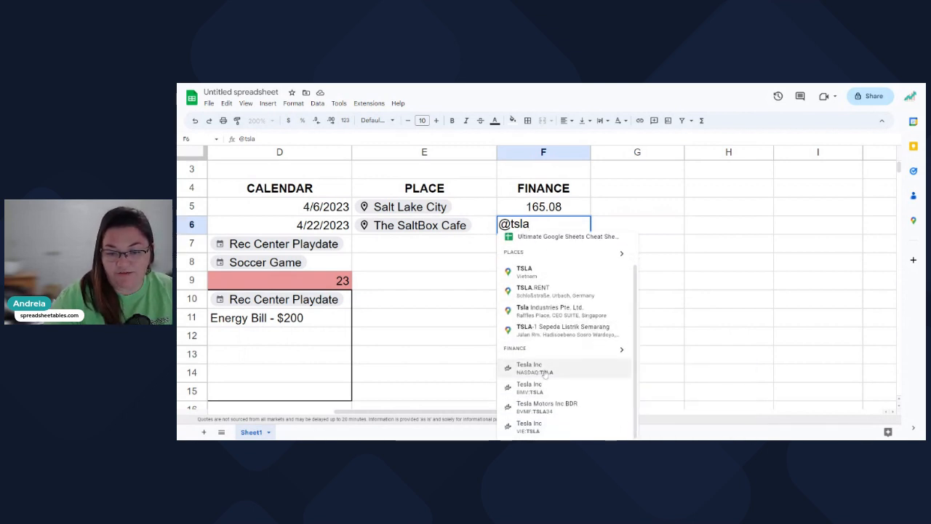
left_click(551, 373)
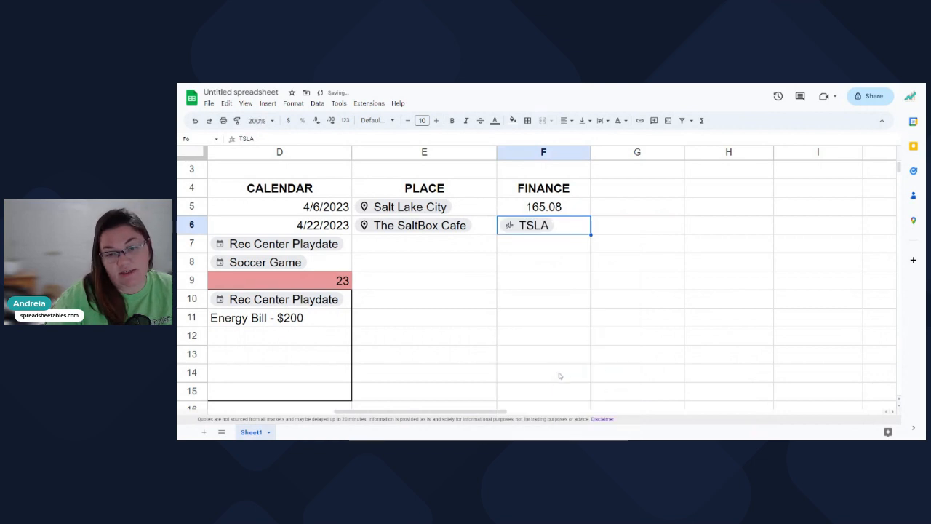
left_click(567, 122)
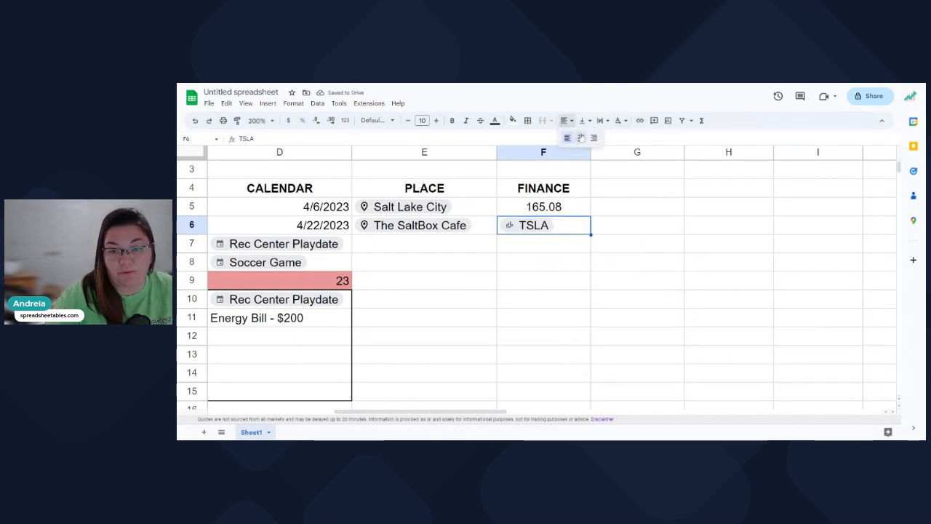
left_click(582, 137)
left_click(655, 228)
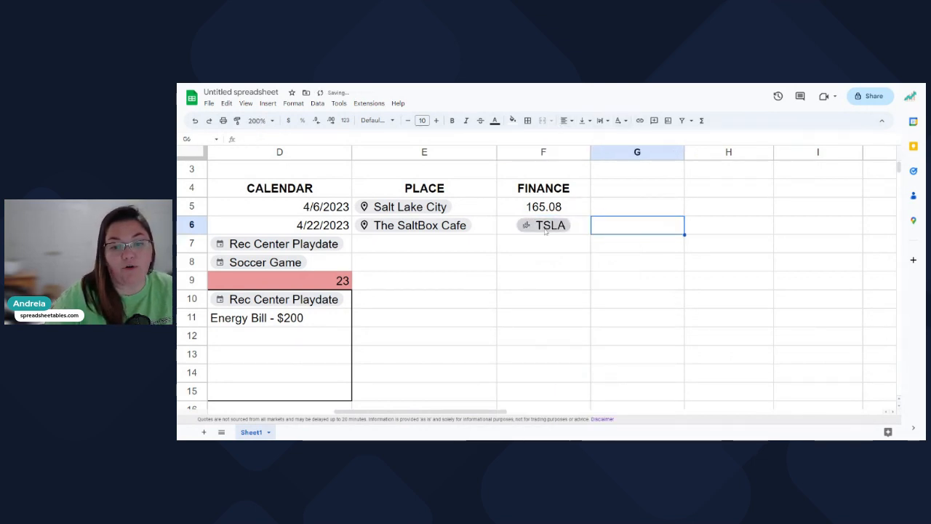
mouse_move(529, 233)
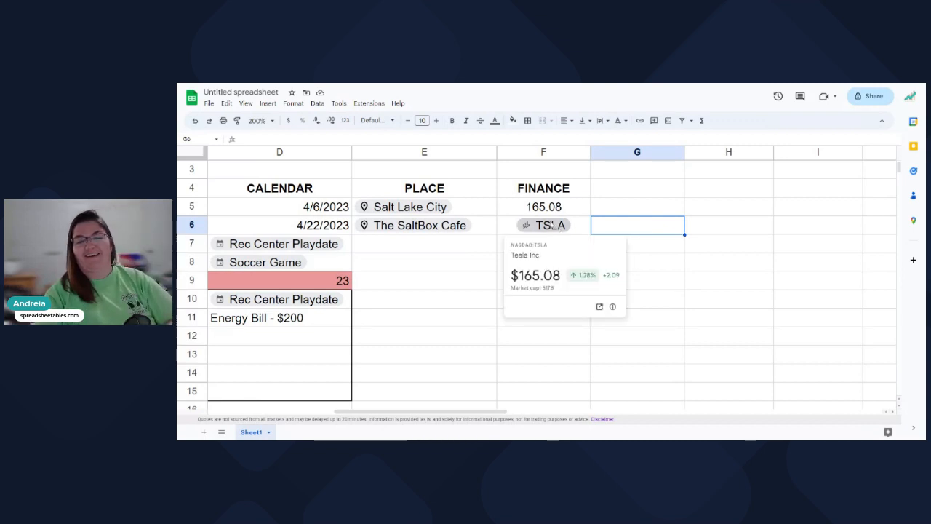
Insert a Coca-Cola Co (KO) finance chip into F7 from the finance matches for @k.
left_click(574, 246)
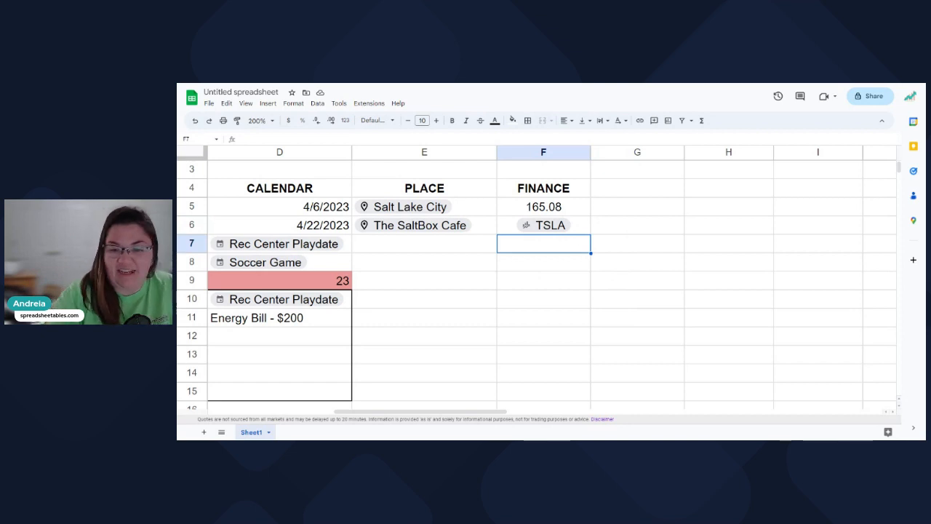
type("@")
scroll(572, 349, "down", 10)
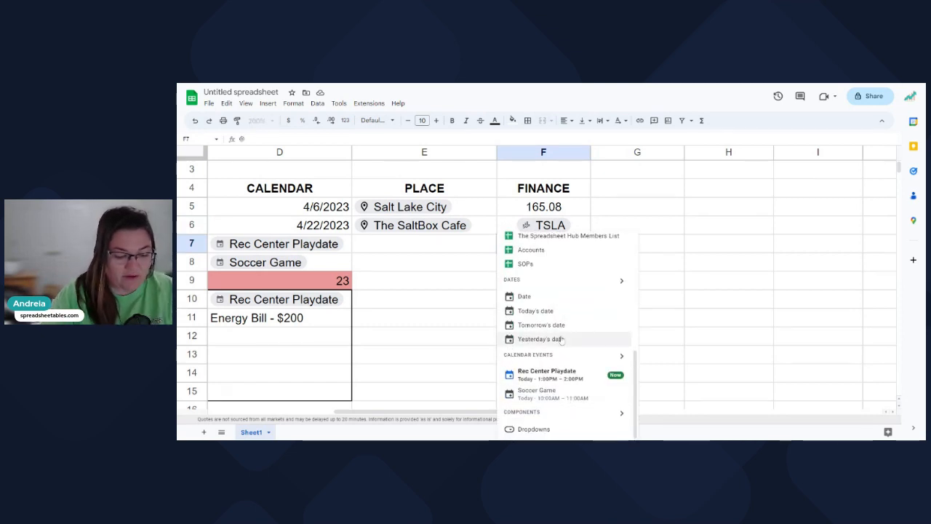
type("k")
scroll(590, 381, "down", 3)
scroll(591, 381, "down", 1)
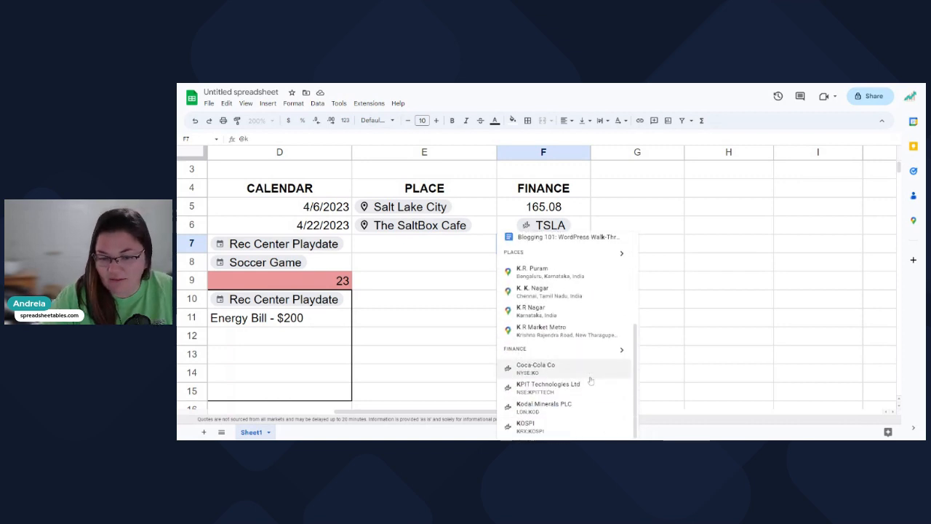
left_click(620, 351)
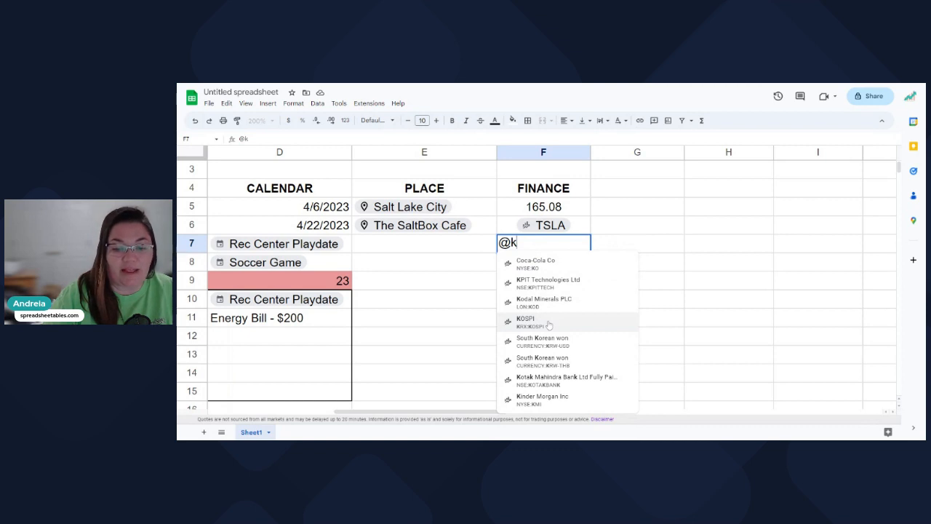
left_click(536, 263)
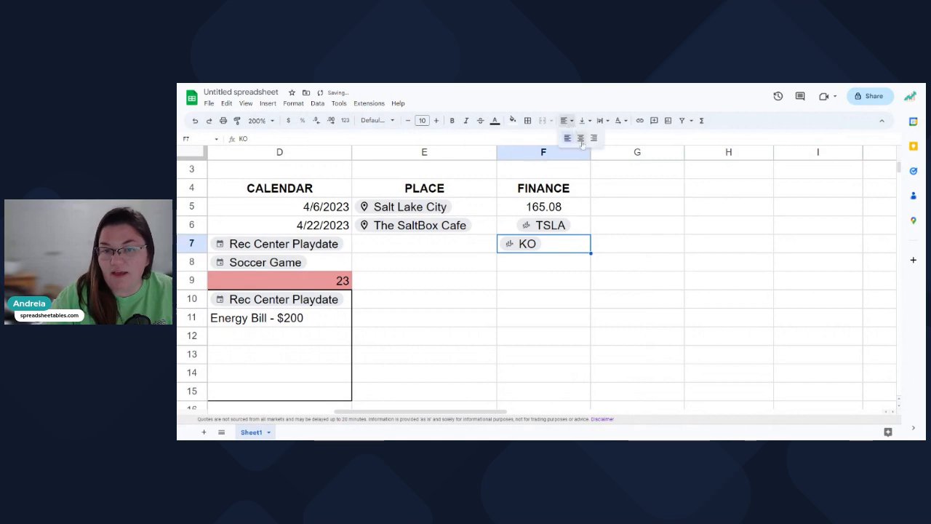
key("Tab")
mouse_move(554, 249)
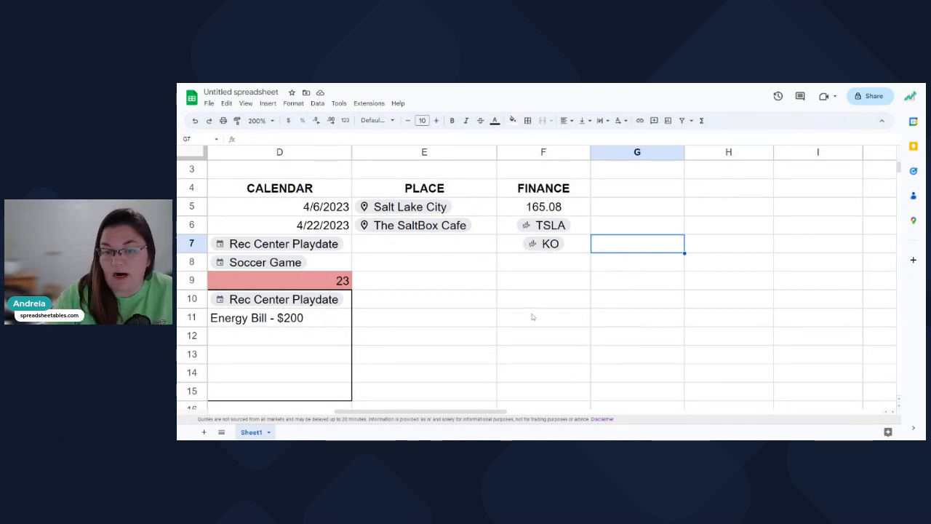
Set the sheet zoom to 125%.
left_click_drag(486, 415, 442, 417)
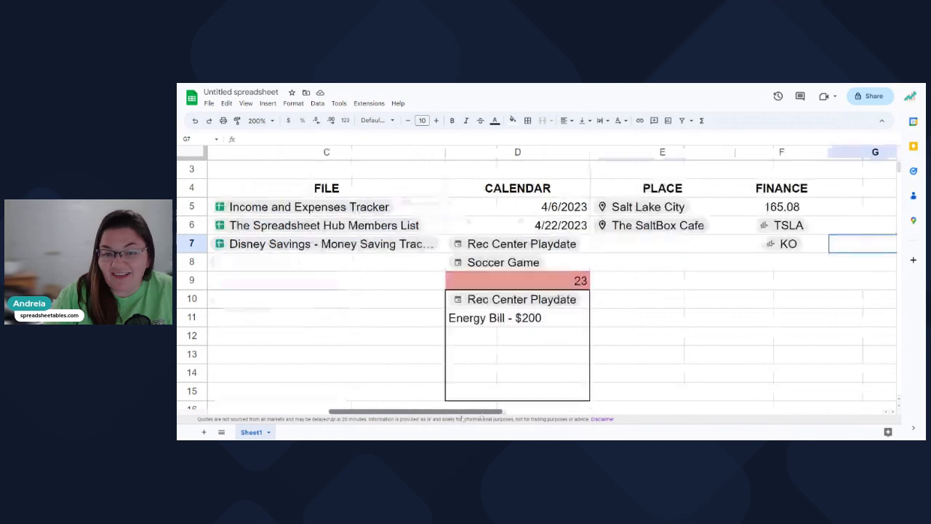
left_click(269, 120)
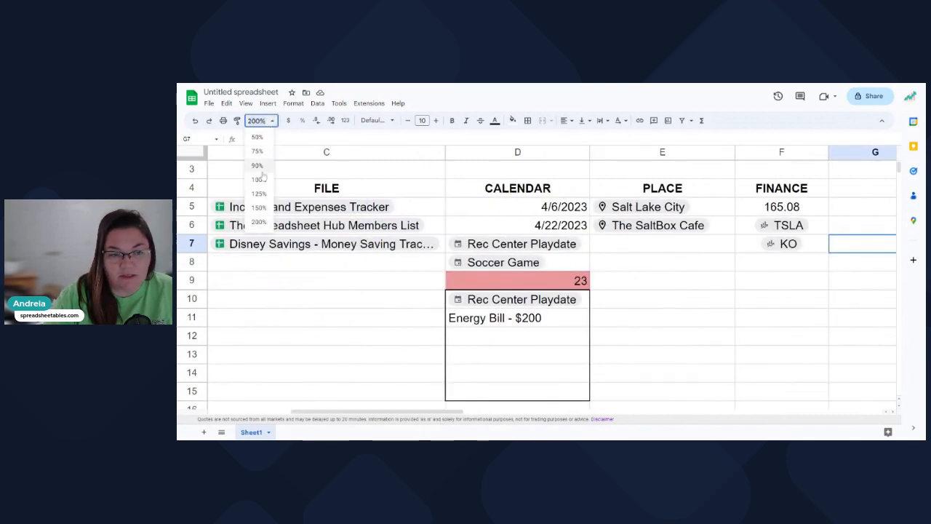
left_click(260, 179)
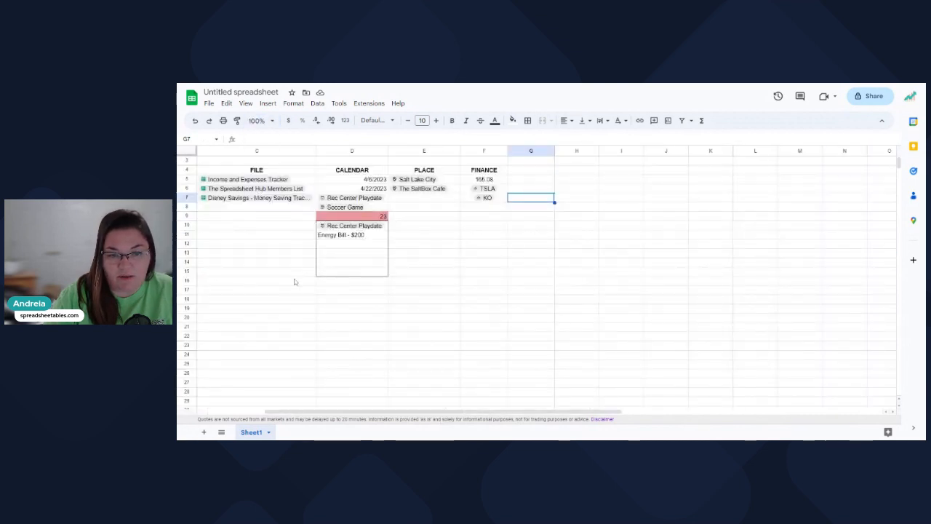
left_click(263, 121)
left_click(265, 191)
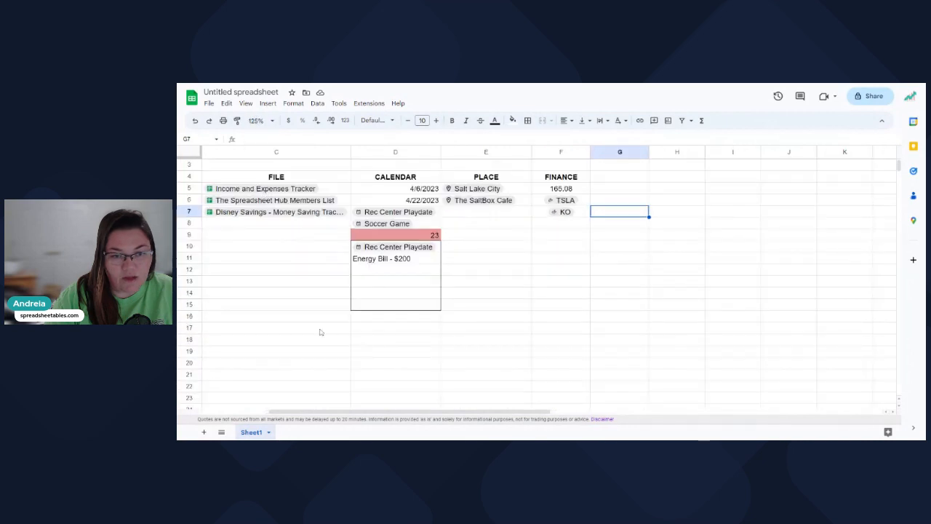
Bring the PEOPLE column back into view and select cell B11.
scroll(322, 408, "left", 3)
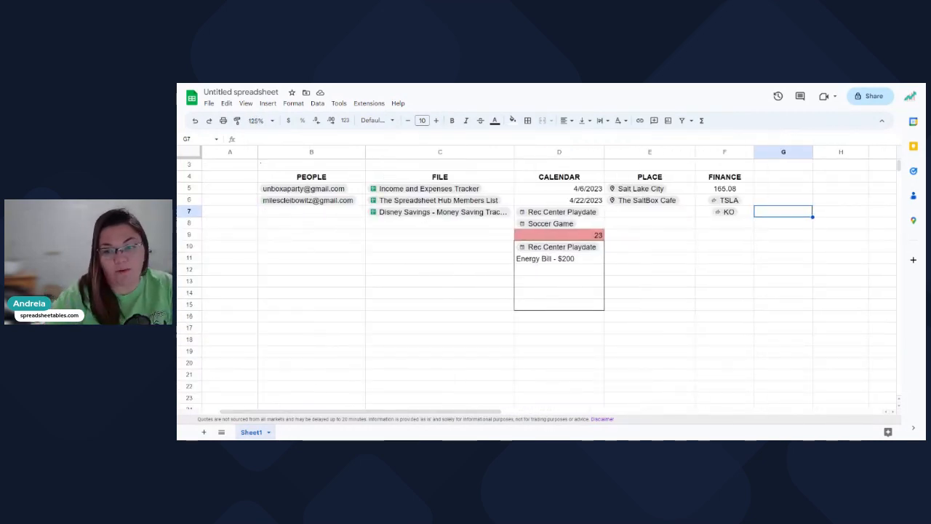
left_click(303, 275)
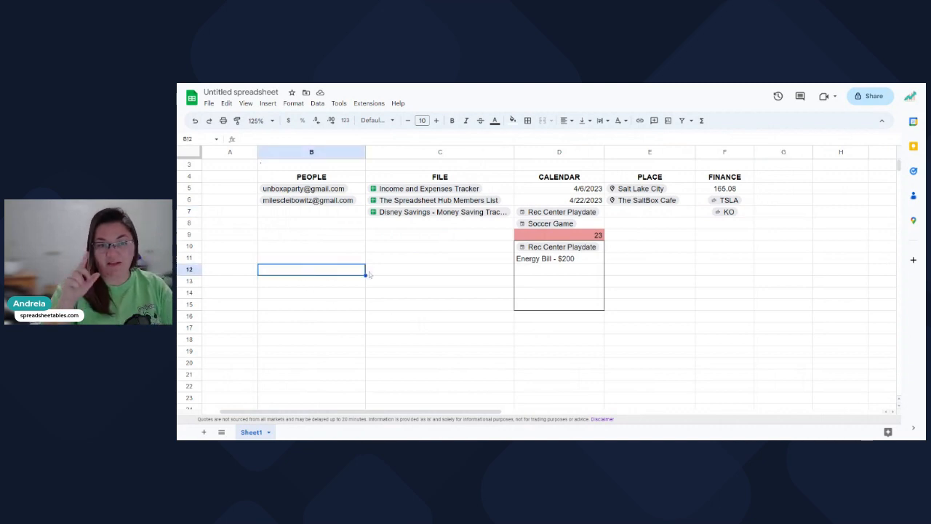
left_click(331, 264)
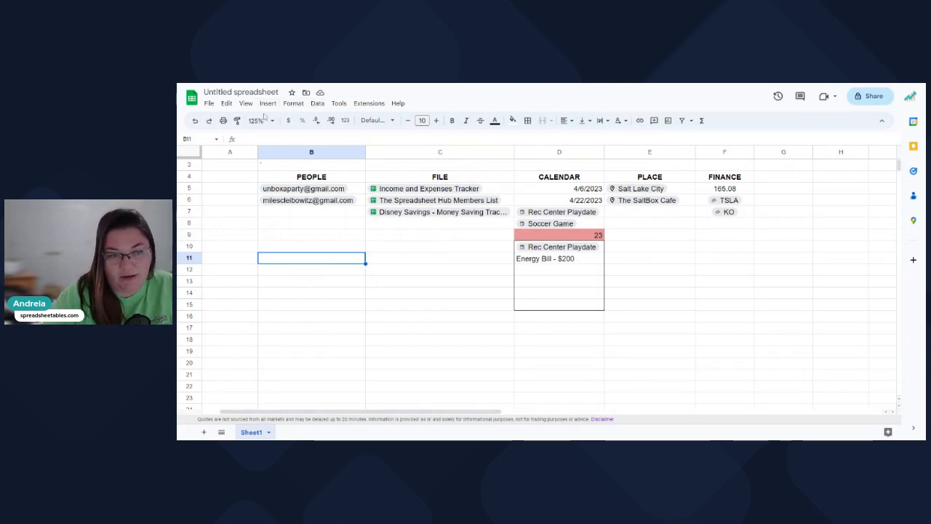
Turn cell B11 into a dropdown from the @ smart-chip menu.
left_click(268, 102)
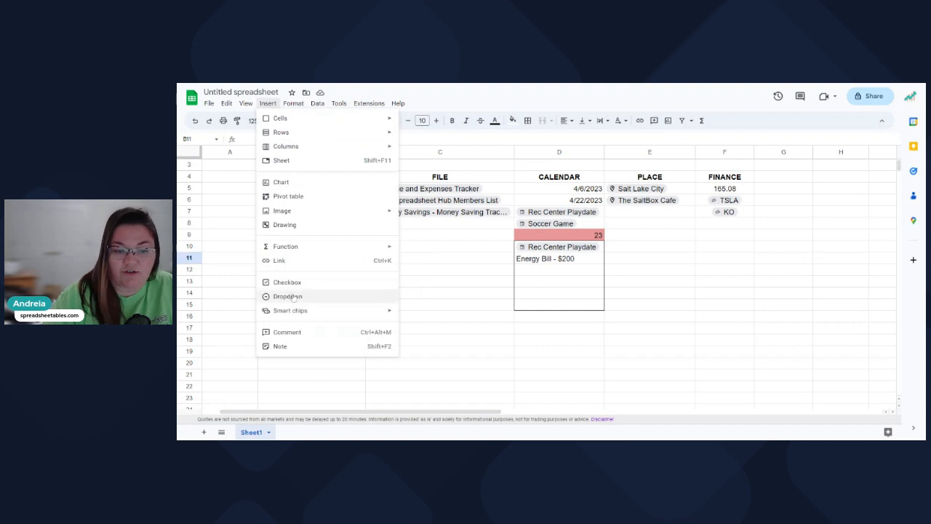
key("Escape")
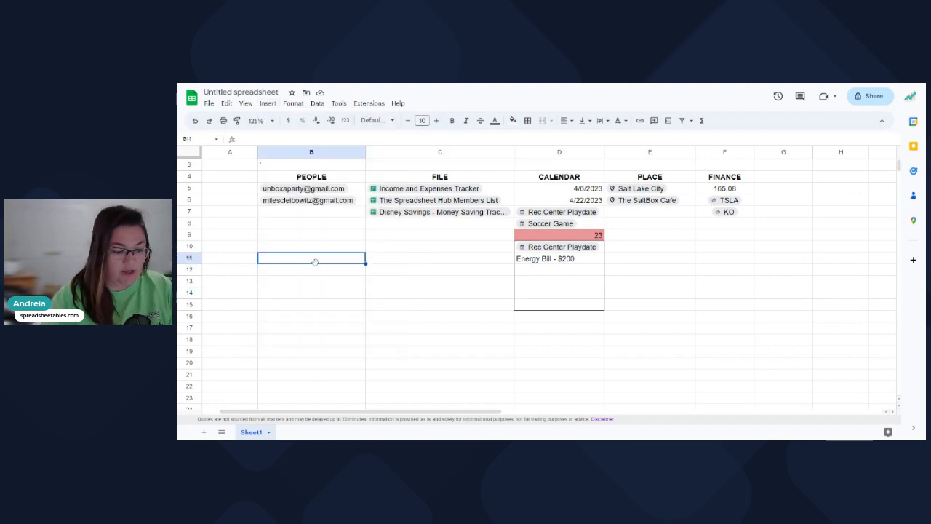
type("@")
scroll(327, 349, "down", 10)
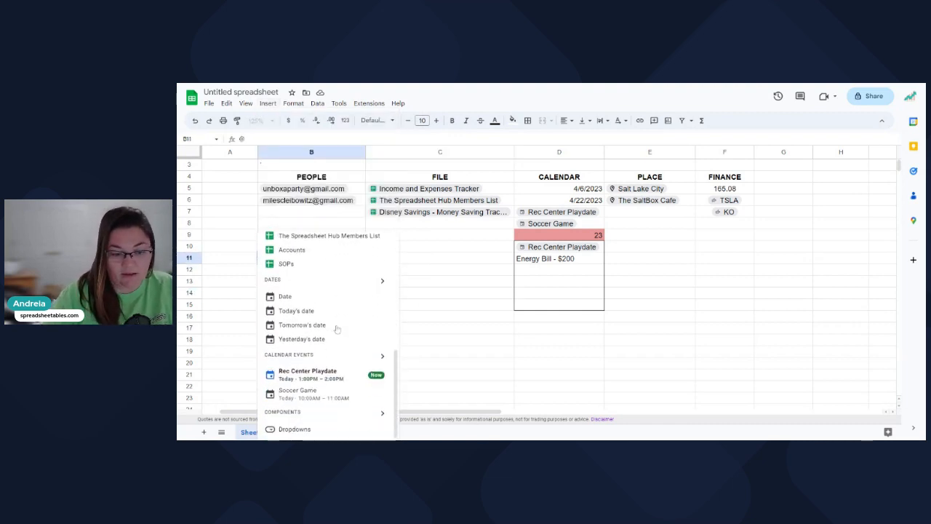
left_click(291, 429)
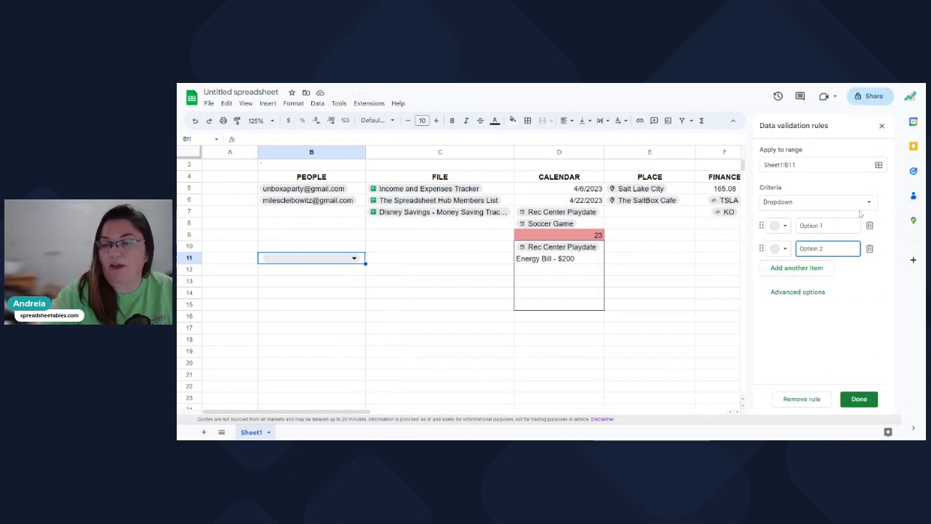
Name the dropdown options Yes and No, colouring Yes light yellow.
left_click(801, 225)
type("Yes")
key("Tab")
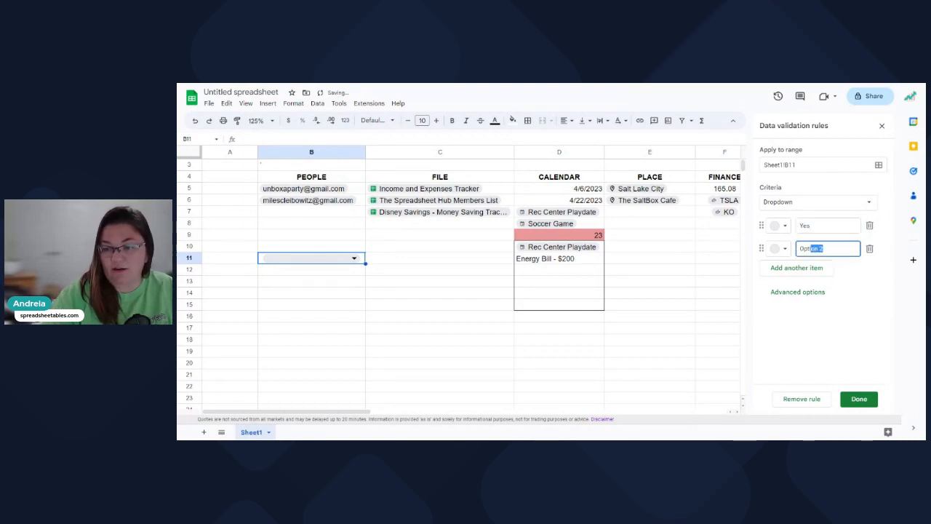
key("BackSpace")
type("No")
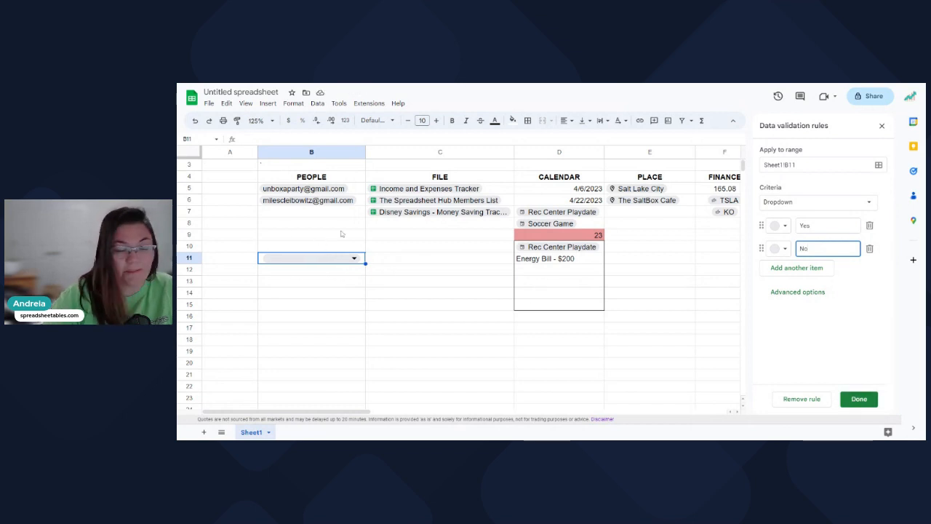
left_click(779, 226)
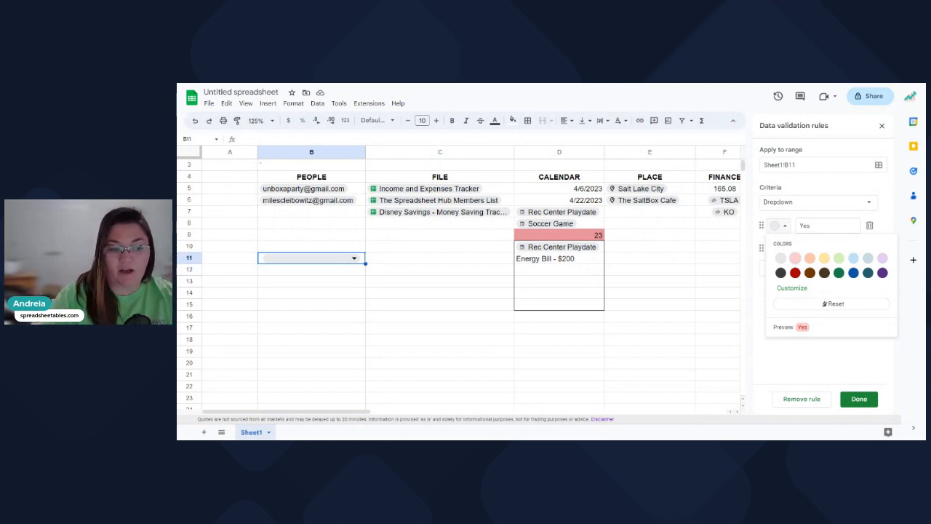
left_click(824, 257)
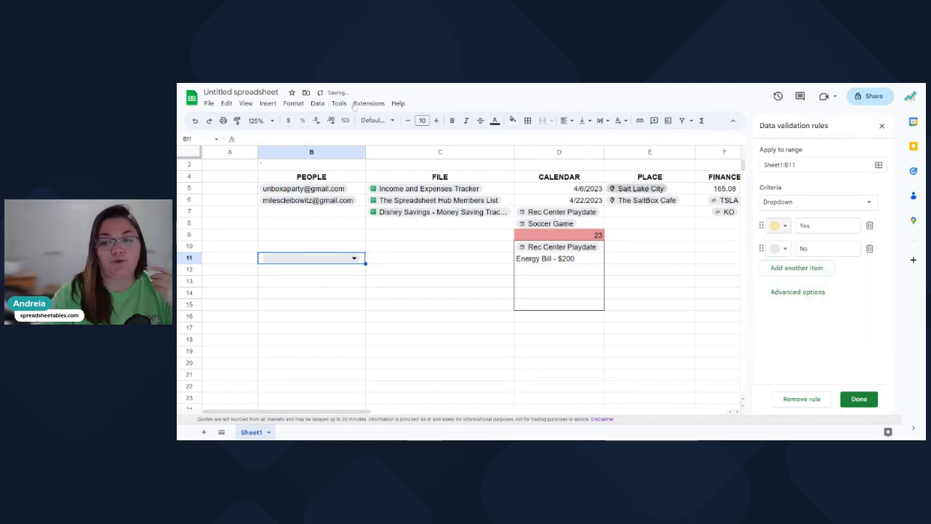
left_click(268, 103)
Cancel the new conditional formatting rule without saving it.
mouse_move(298, 106)
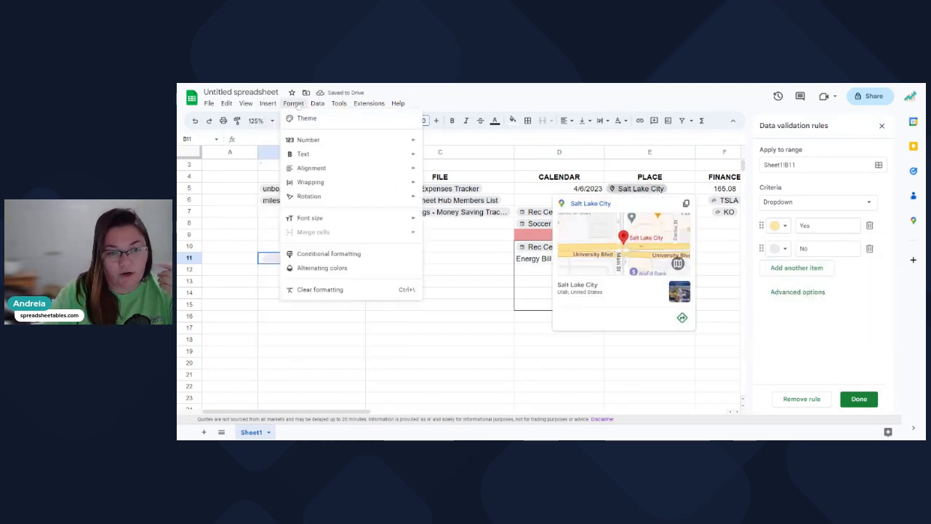
left_click(329, 253)
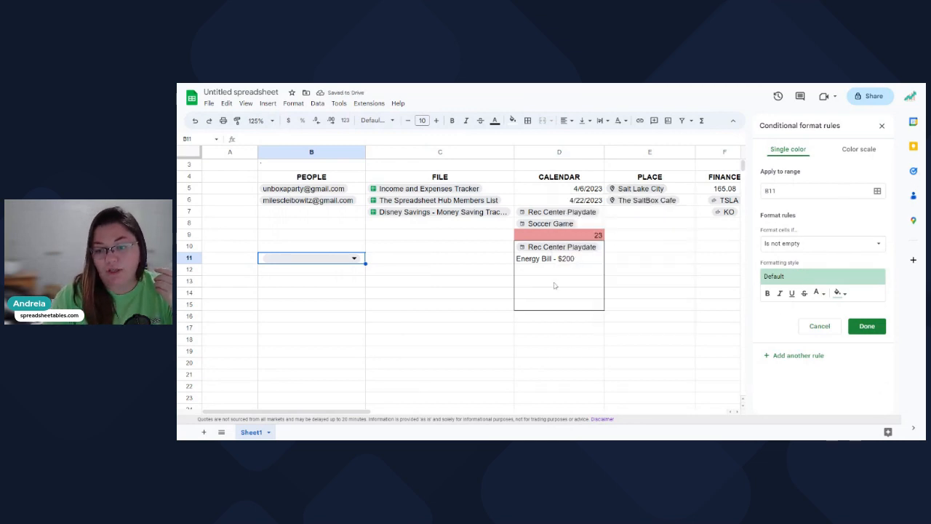
left_click(828, 329)
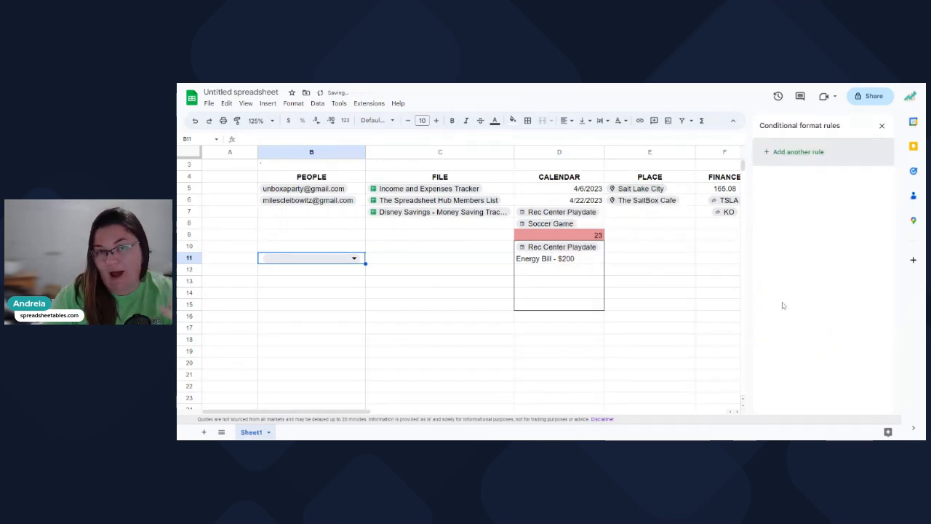
Colour B11's No option pink and save the Yes/No dropdown rule.
left_click(354, 258)
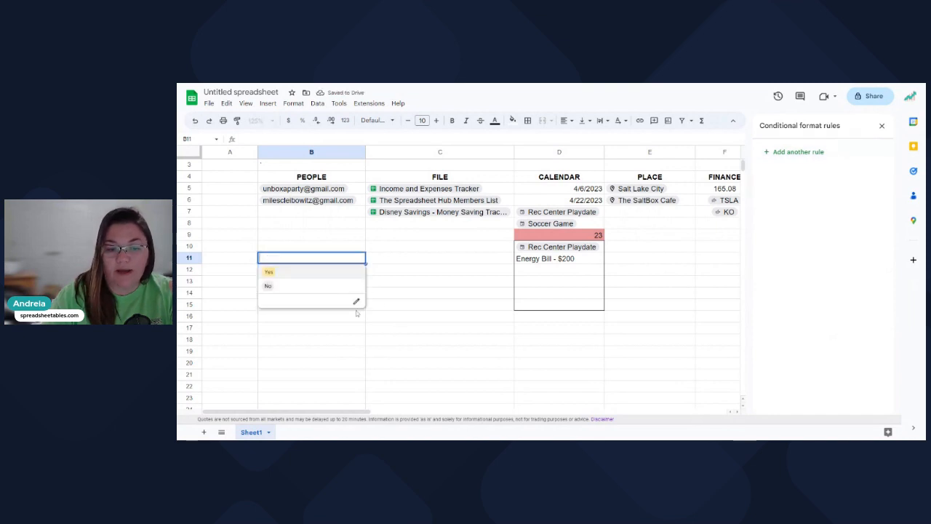
left_click(356, 301)
left_click(784, 249)
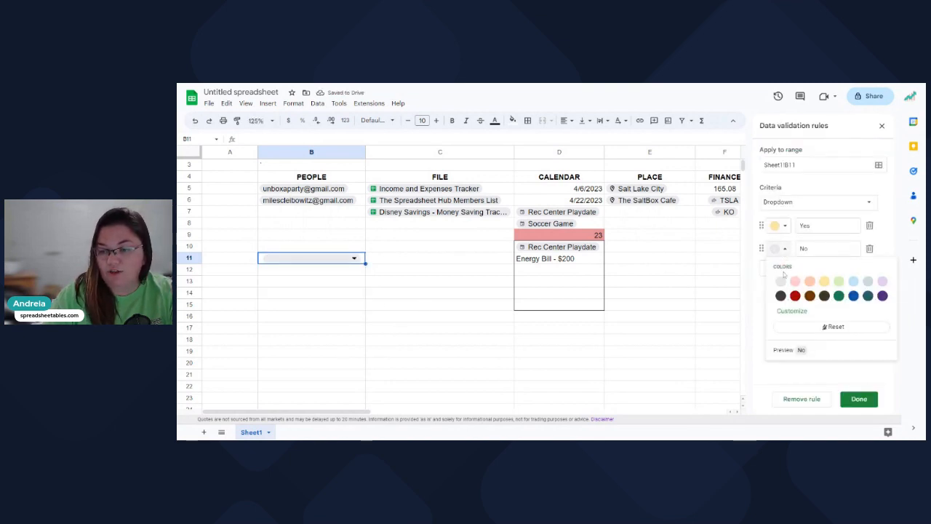
left_click(794, 287)
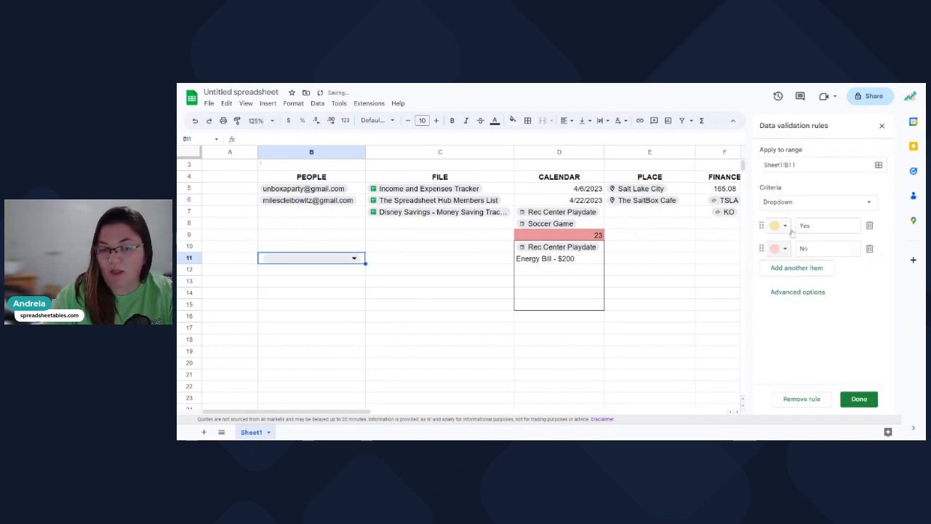
left_click(860, 398)
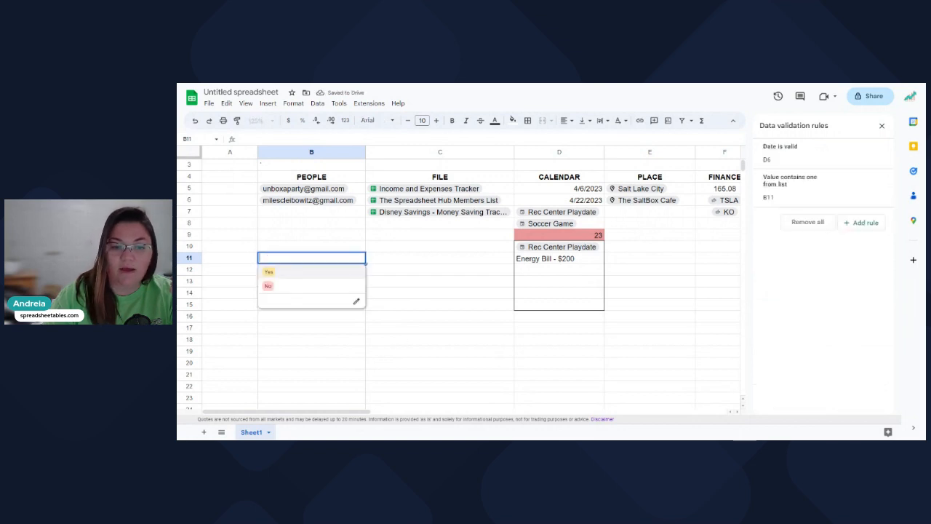
Set B11's dropdown to Yes after briefly trying No.
left_click(272, 272)
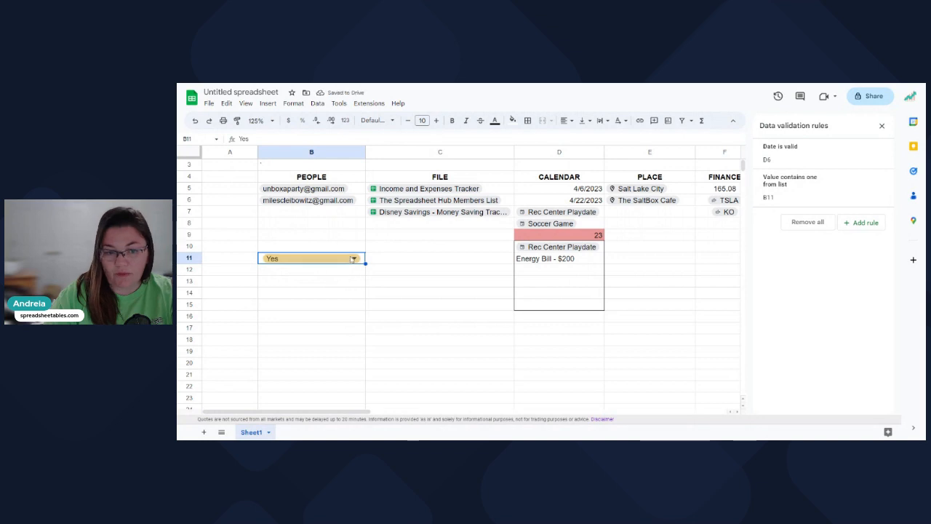
left_click(354, 259)
left_click(298, 285)
left_click(344, 261)
left_click(328, 272)
left_click(326, 273)
left_click(323, 283)
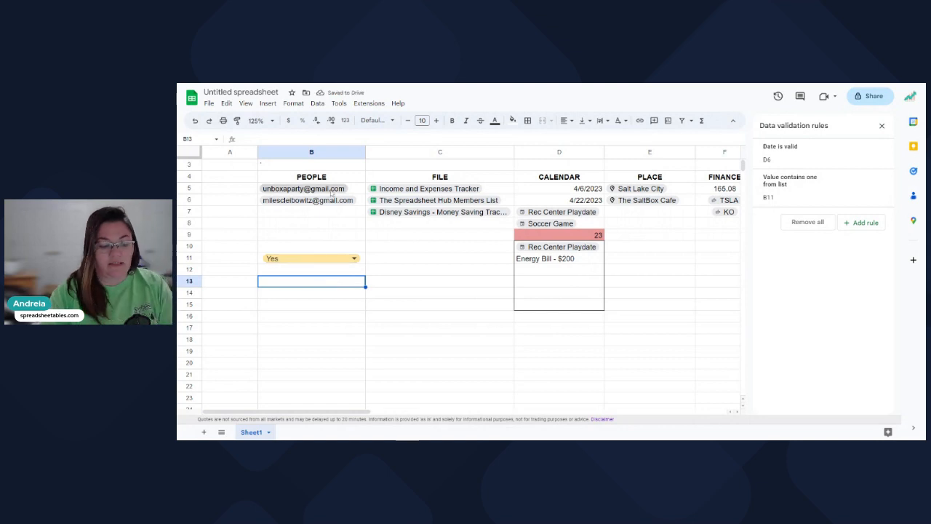
type("@drop")
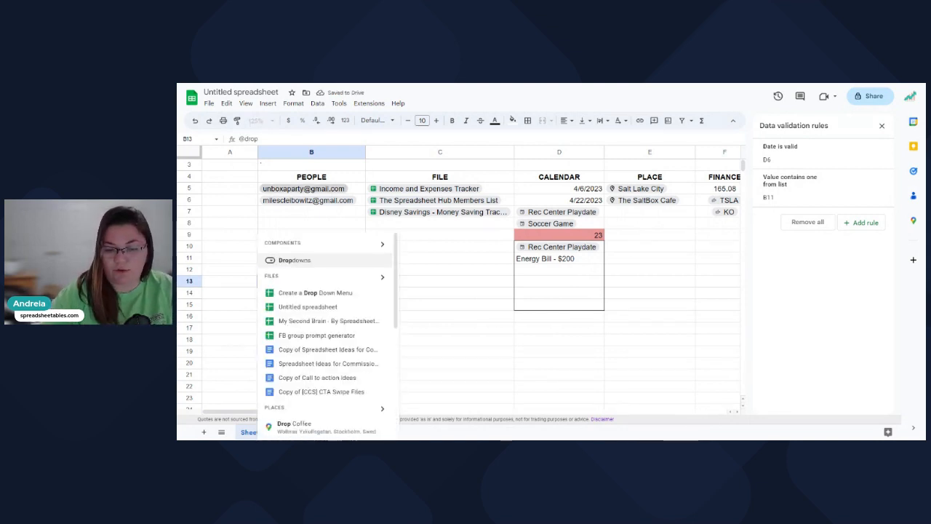
scroll(326, 335, "down", 5)
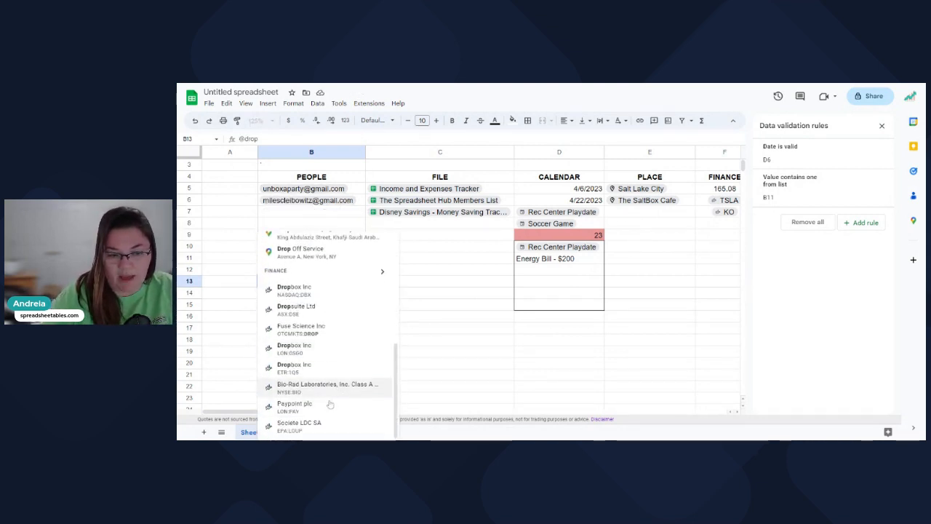
Trim B13's entry back to @ and choose Dropdowns from the smart-chip menu.
left_click(311, 211)
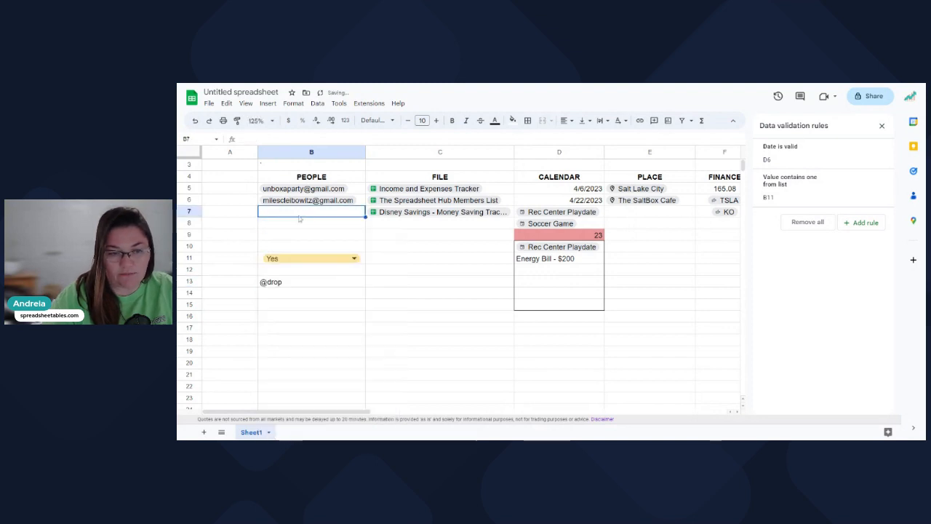
double_click(287, 285)
key("BackSpace")
key("BackSpace")
key("BackSpace")
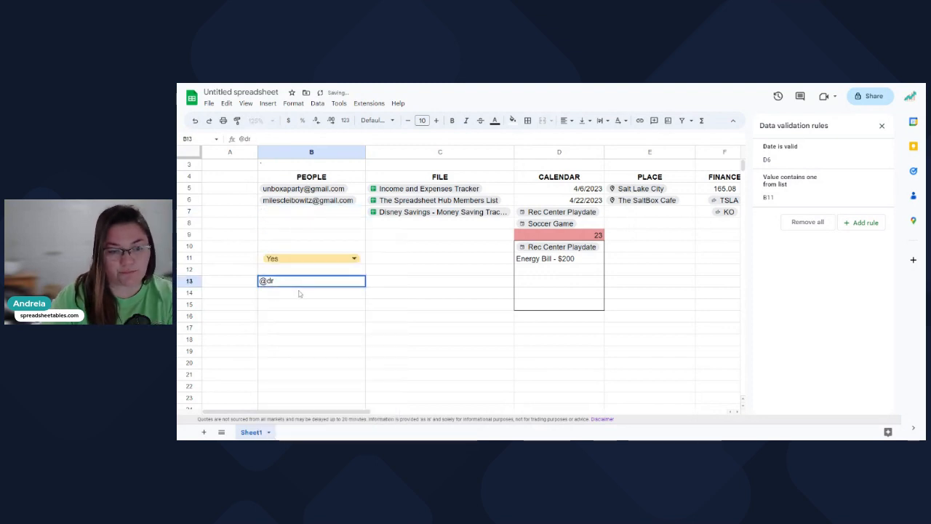
key("BackSpace")
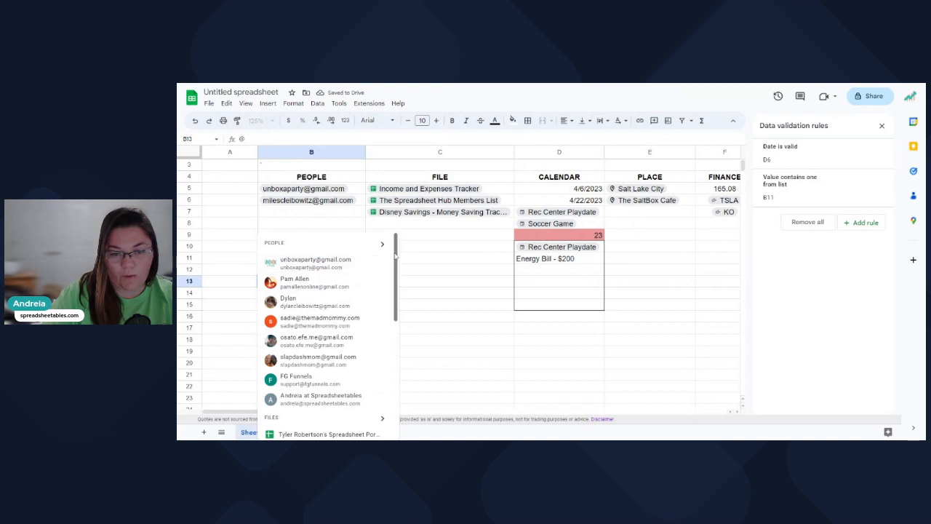
scroll(327, 363, "down", 10)
left_click(295, 429)
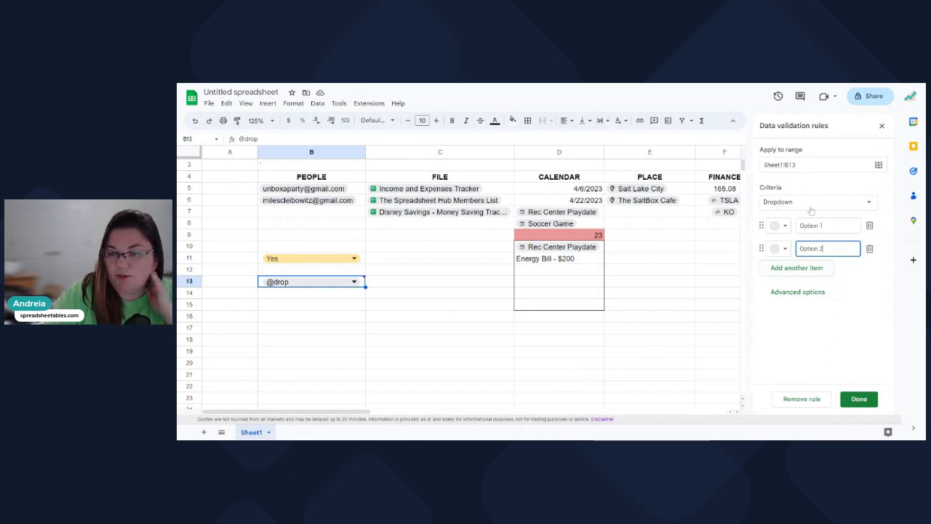
Switch B13's dropdown display style from arrow to plain text in advanced options.
left_click(812, 293)
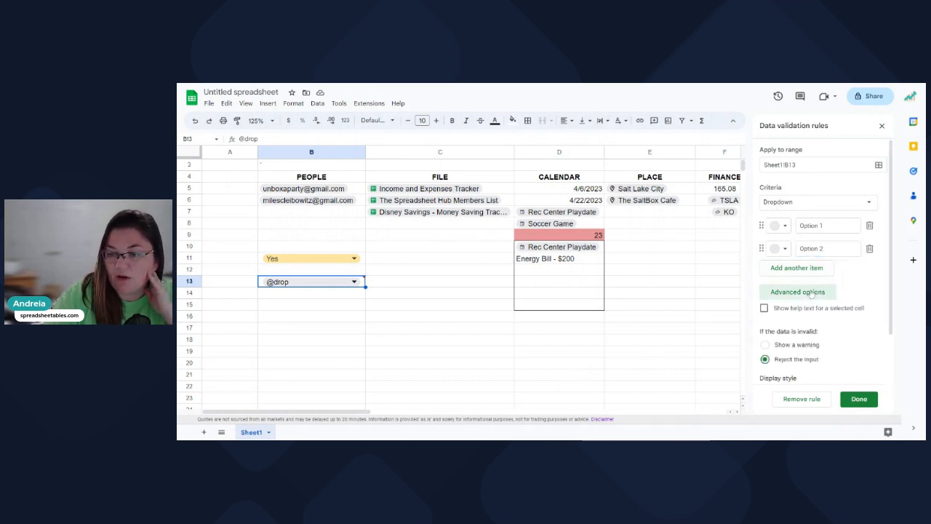
scroll(830, 321, "down", 2)
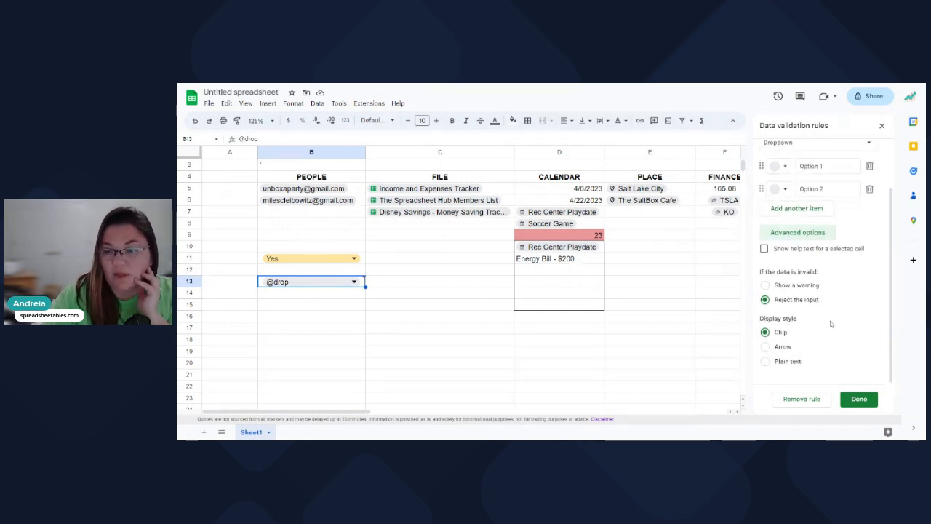
left_click(765, 347)
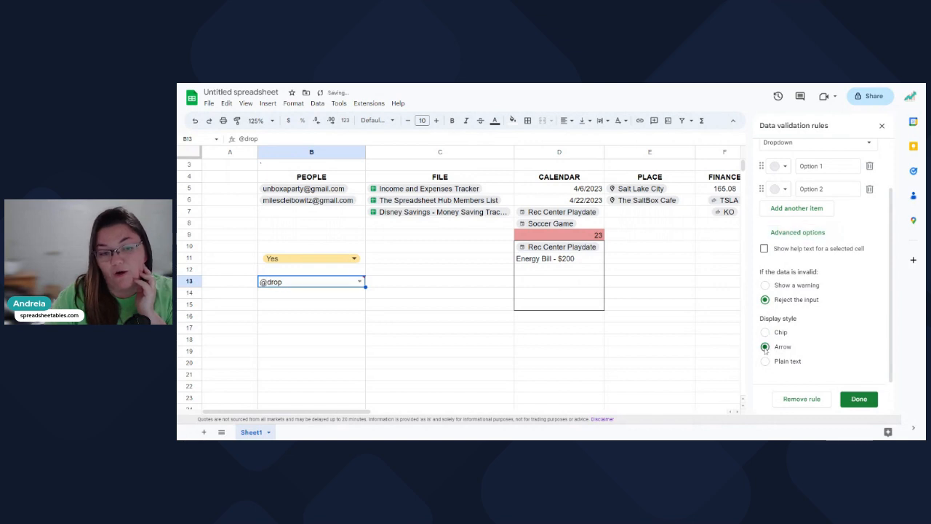
left_click(359, 282)
left_click(297, 294)
key("Return")
left_click(312, 307)
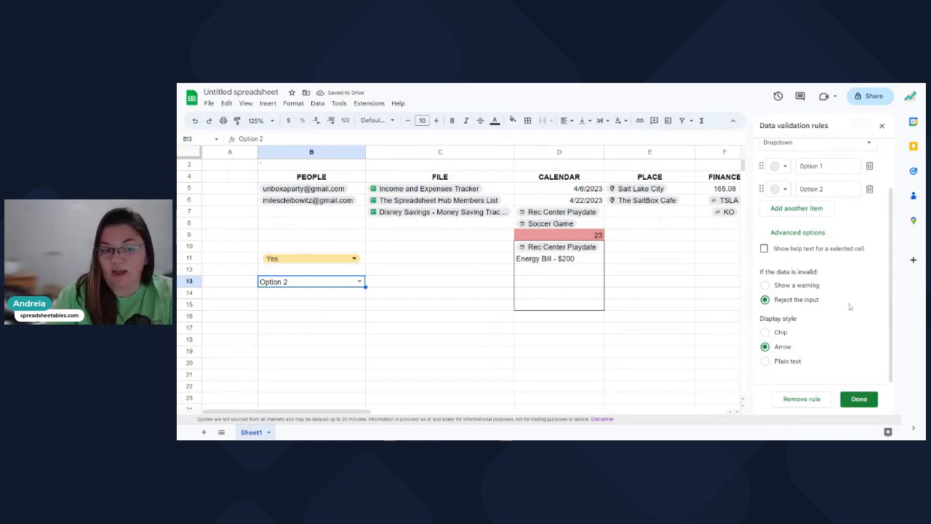
left_click(765, 362)
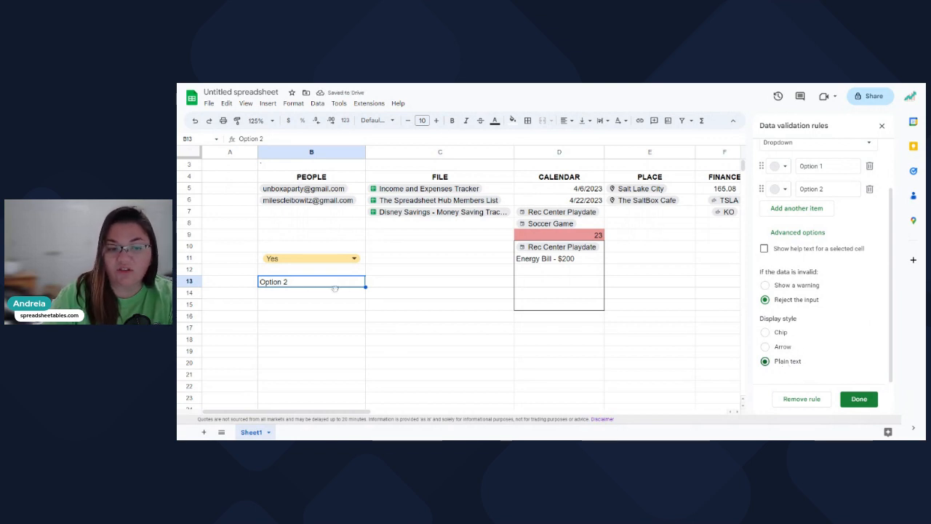
Set B13 to Option 1 and close the data validation rules panel.
left_click(388, 283)
left_click(394, 294)
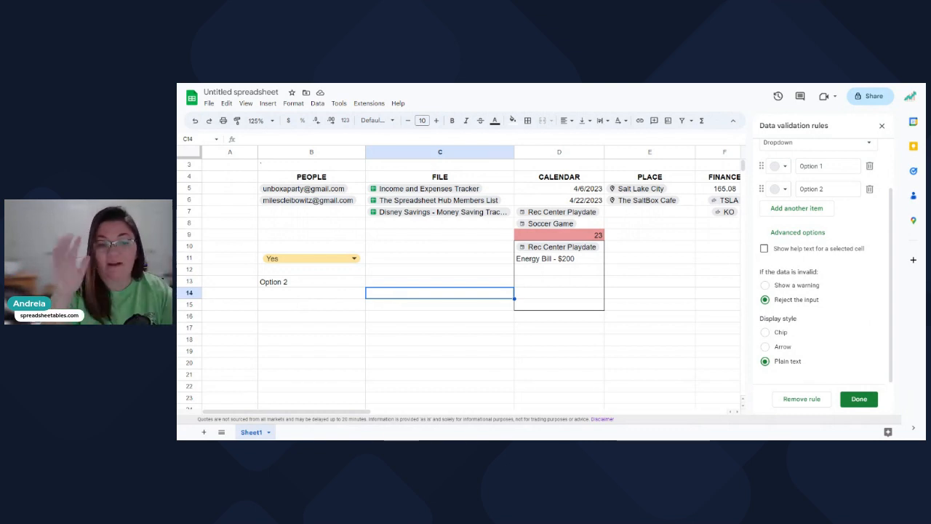
double_click(336, 286)
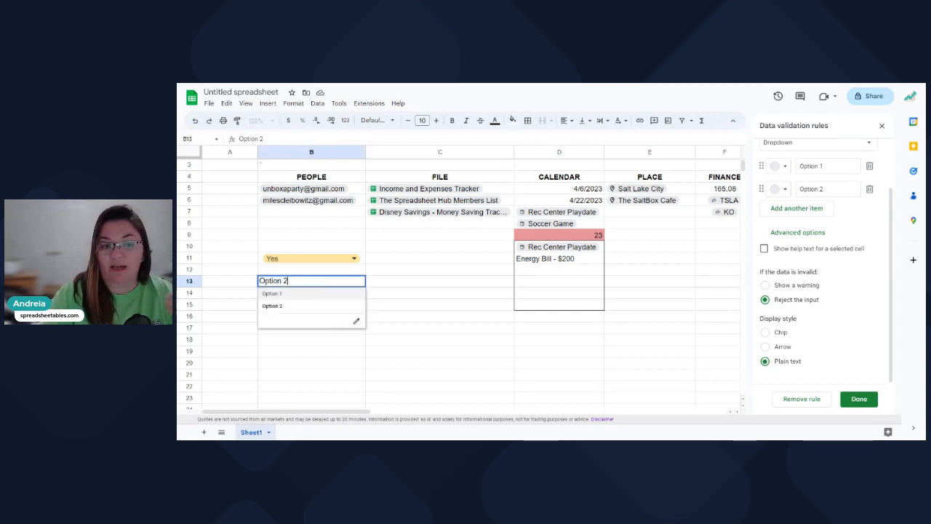
left_click(289, 294)
left_click(374, 283)
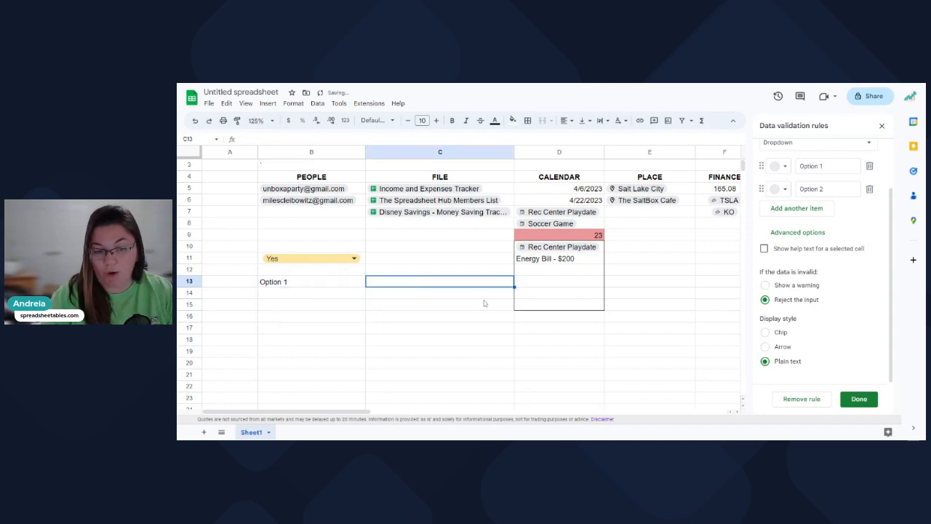
left_click(474, 317)
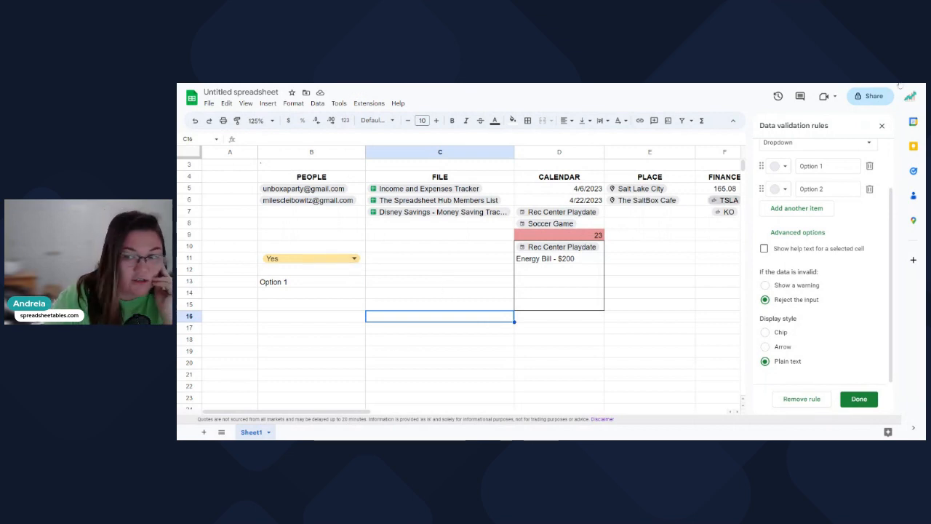
left_click(883, 126)
left_click(441, 262)
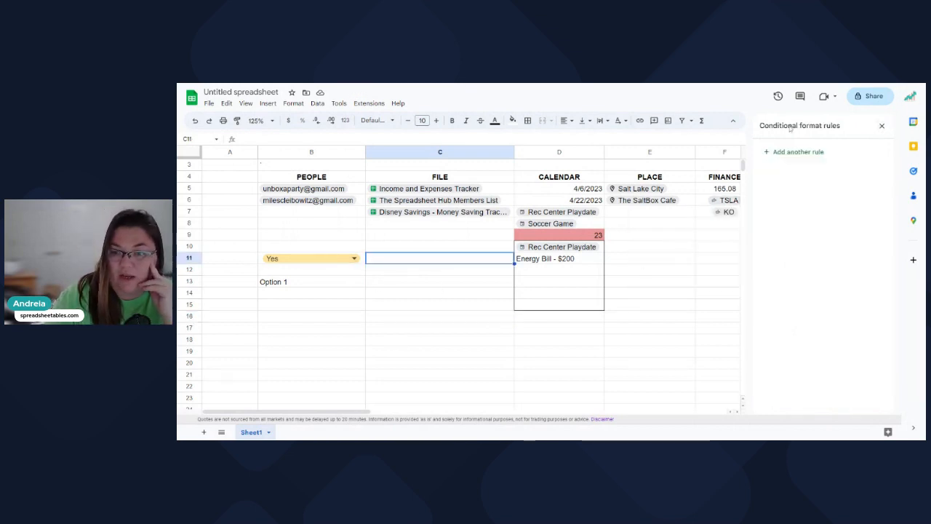
Close the conditional format rules panel and review the full-width smart-chip table.
left_click(881, 127)
left_click(413, 294)
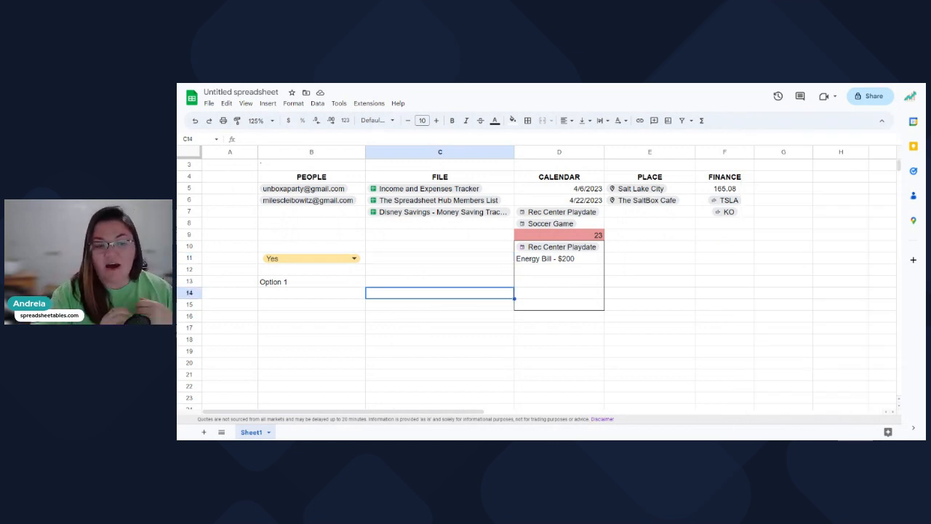
left_click(320, 307)
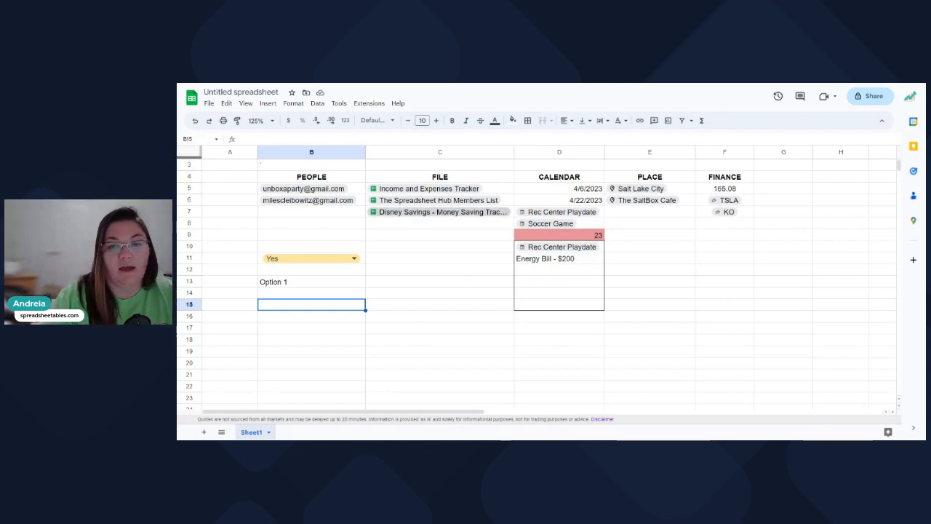
left_click(304, 224)
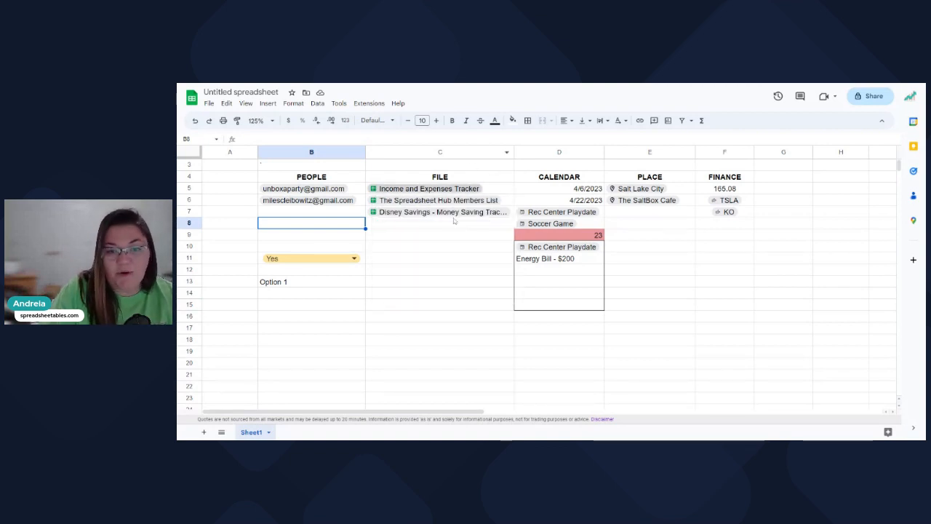
left_click(349, 320)
mouse_move(418, 191)
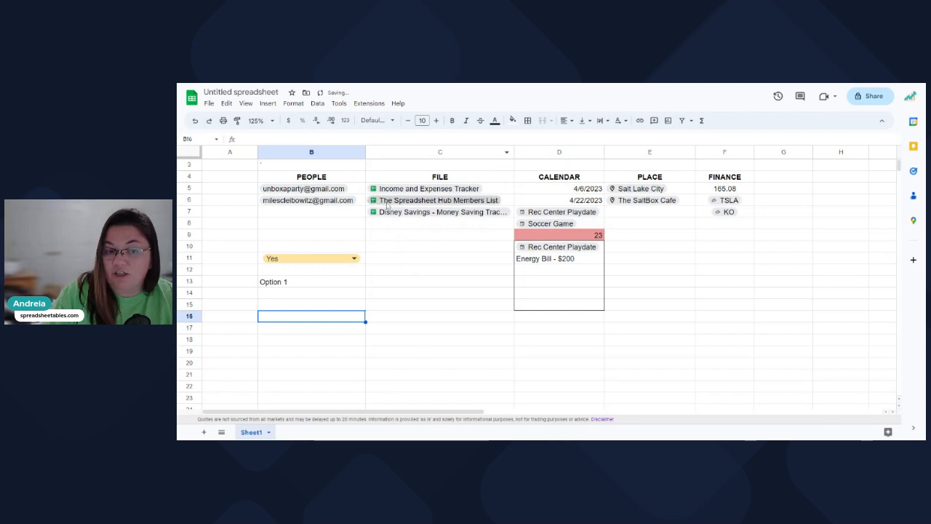
left_click(439, 308)
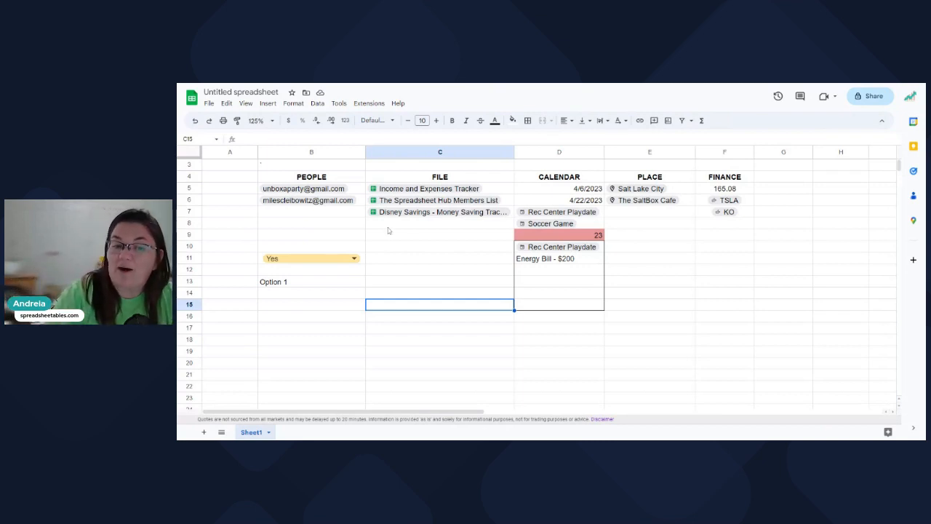
left_click(396, 269)
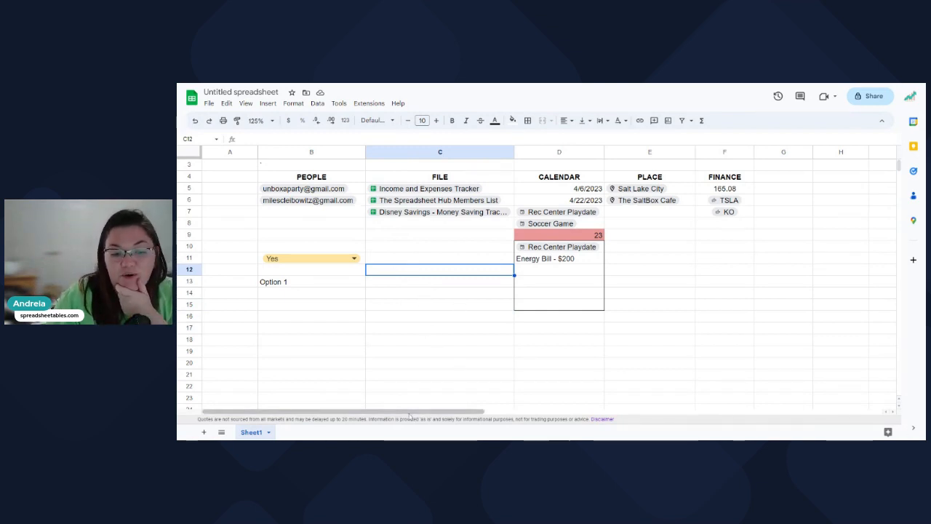
left_click_drag(417, 418, 475, 419)
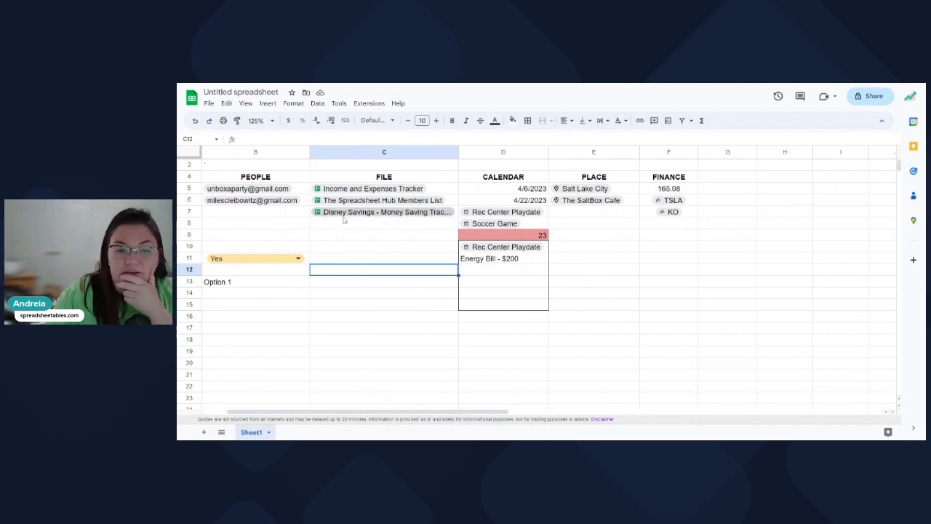
Preview the Disney Savings file chip, then enter a lone @ in B14 without choosing a chip.
left_click(434, 217)
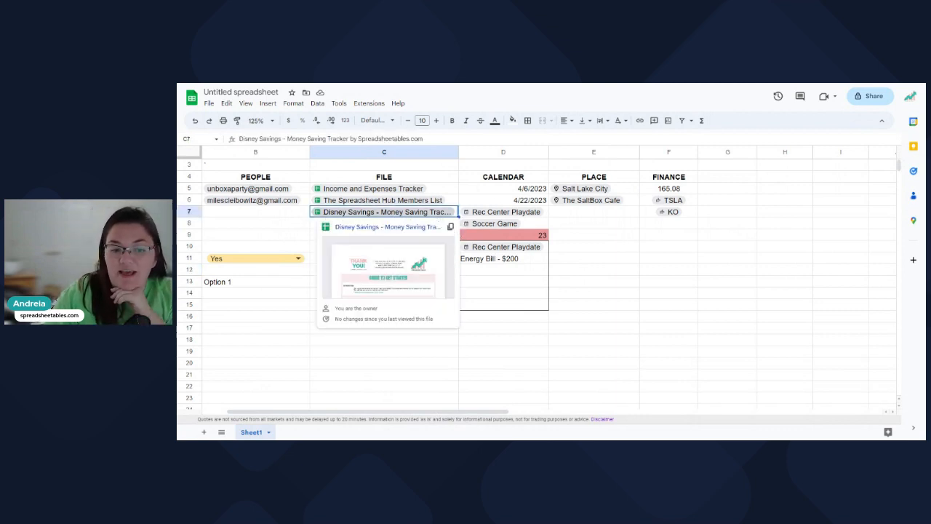
left_click(285, 224)
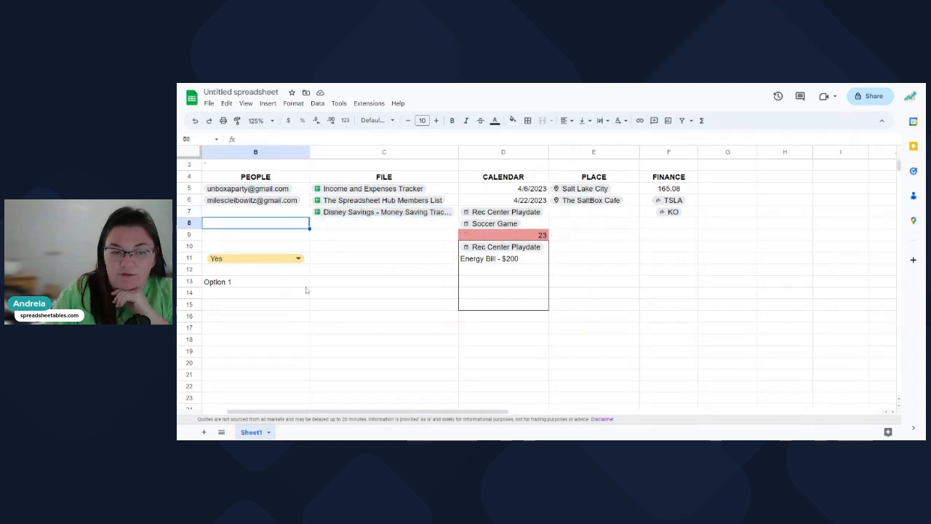
left_click(294, 292)
type("@")
scroll(308, 342, "down", 5)
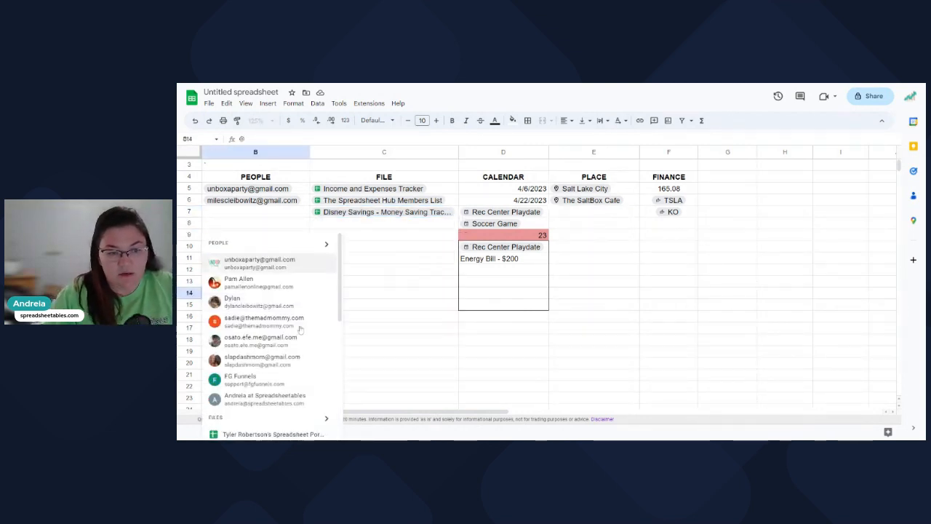
scroll(308, 350, "down", 4)
scroll(308, 349, "up", 5)
scroll(307, 349, "up", 1)
left_click(353, 316)
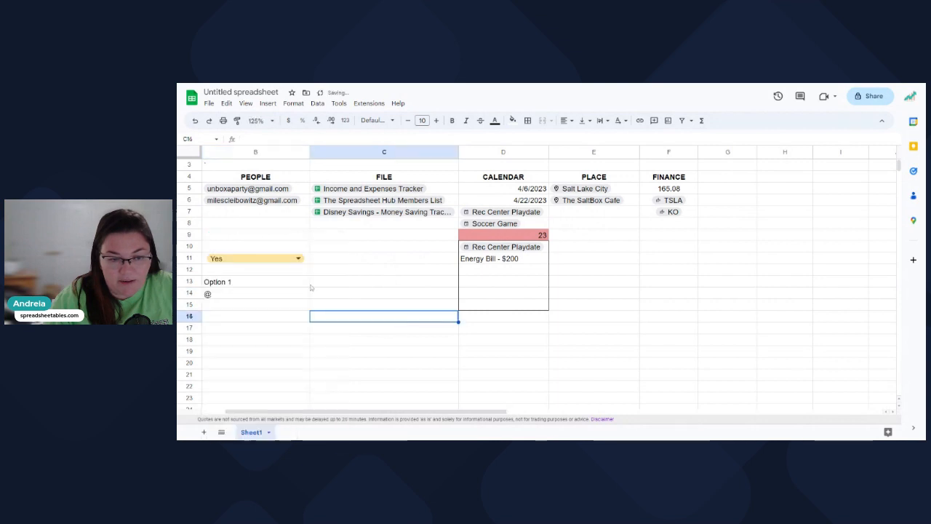
left_click(266, 295)
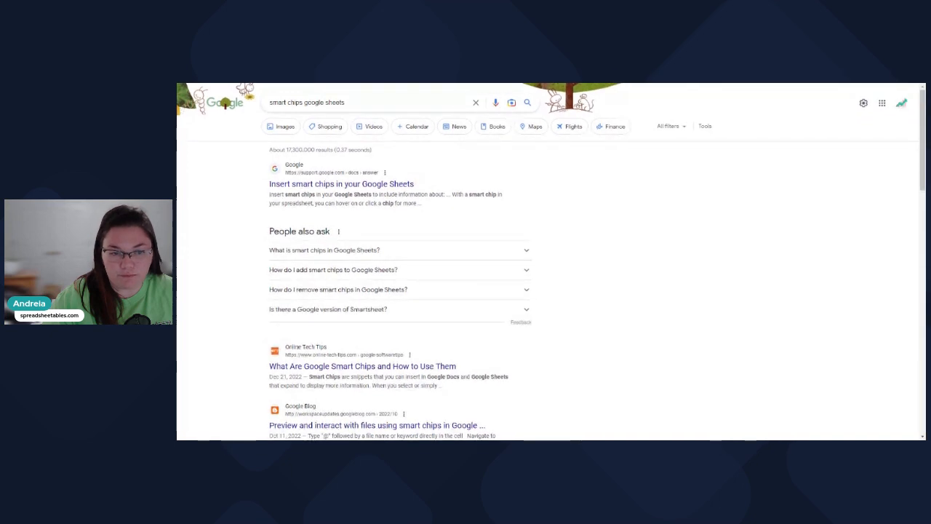
Open the support.google.com article 'Insert smart chips in your Google Sheets'.
left_click(296, 187)
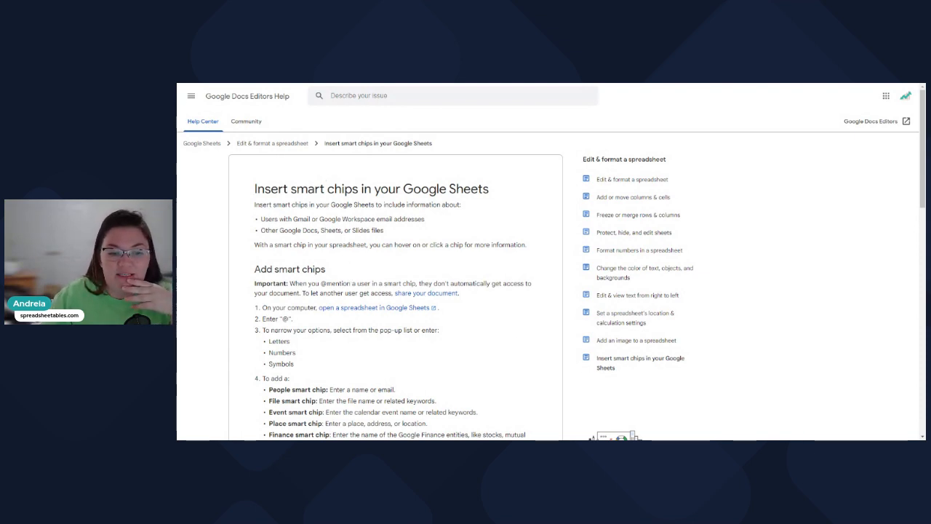
scroll(326, 176, "down", 1)
scroll(256, 312, "down", 1)
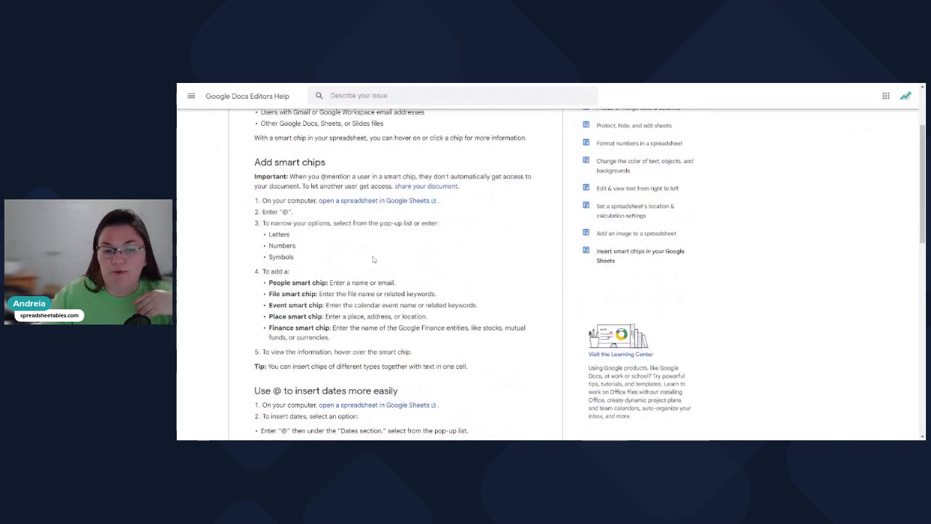
left_click_drag(268, 283, 287, 328)
scroll(227, 284, "down", 3)
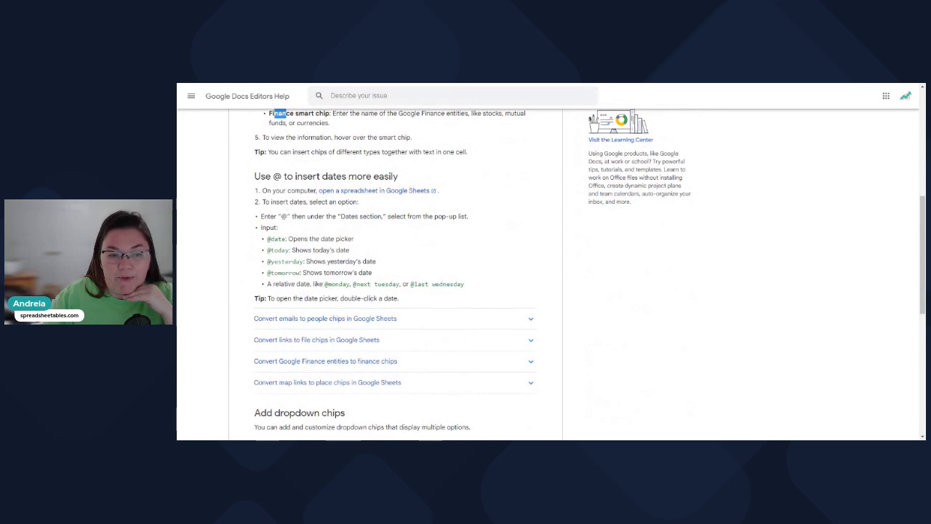
left_click_drag(266, 239, 372, 273)
left_click(385, 273)
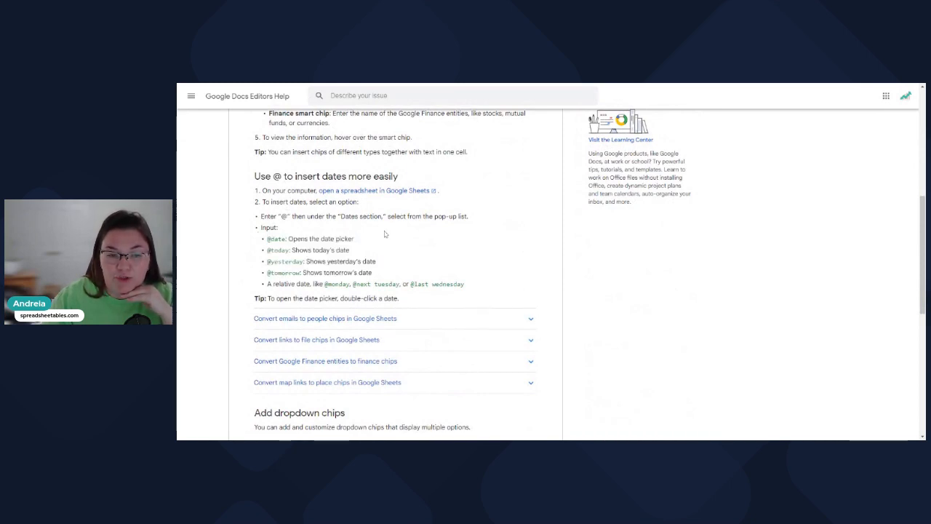
scroll(384, 235, "down", 3)
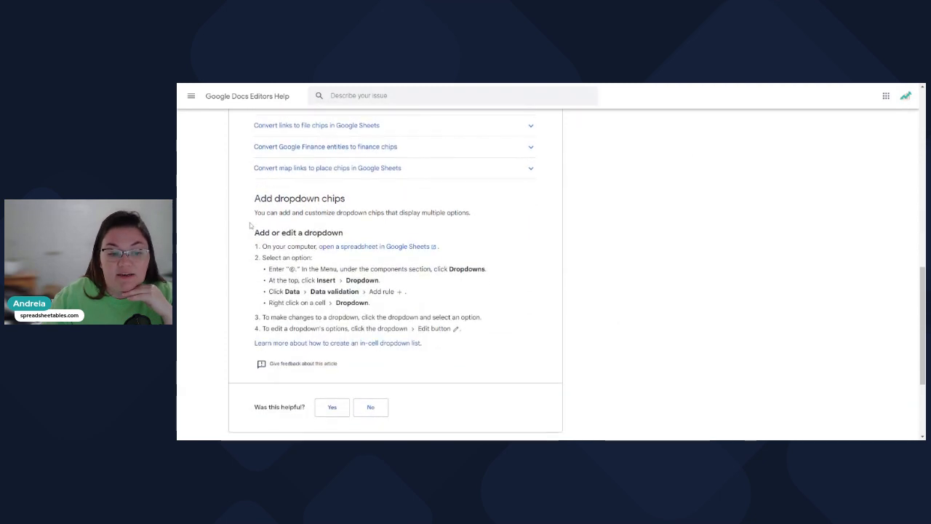
scroll(246, 257, "down", 2)
scroll(247, 251, "up", 1)
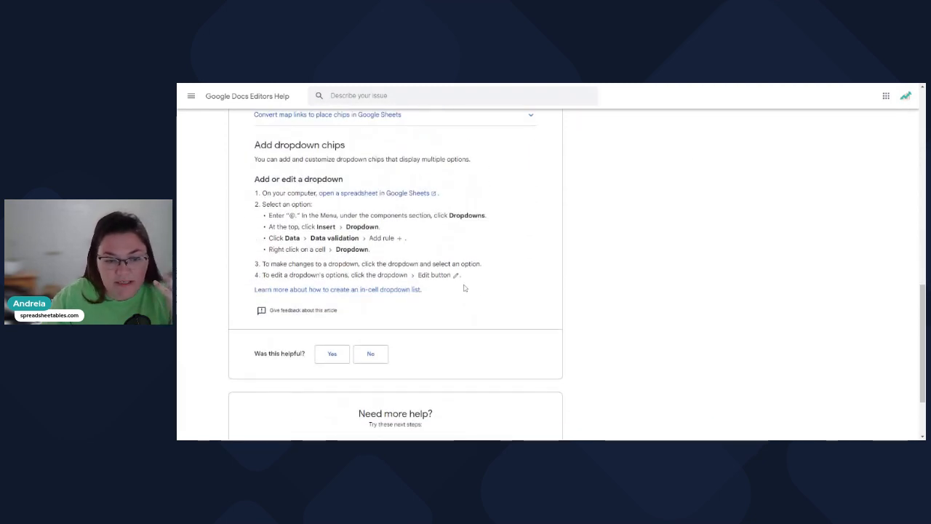
scroll(484, 273, "up", 3)
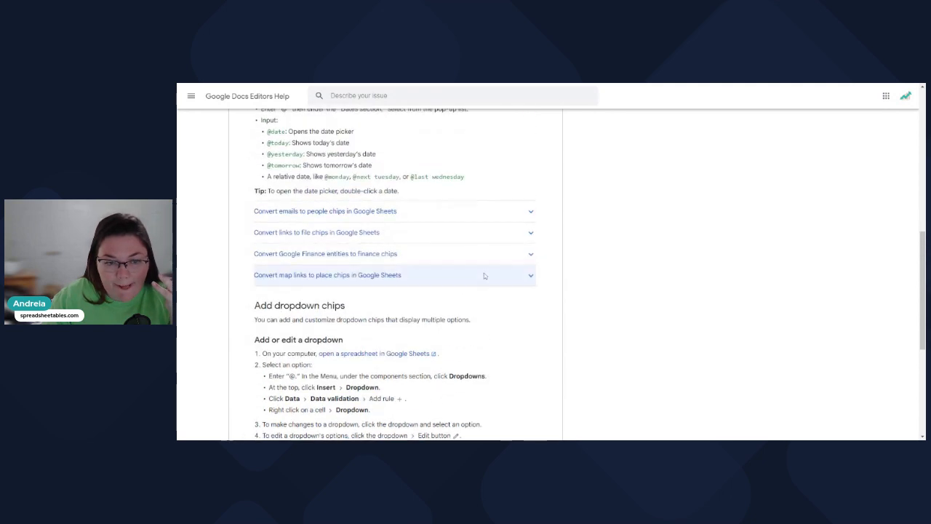
scroll(510, 222, "up", 1)
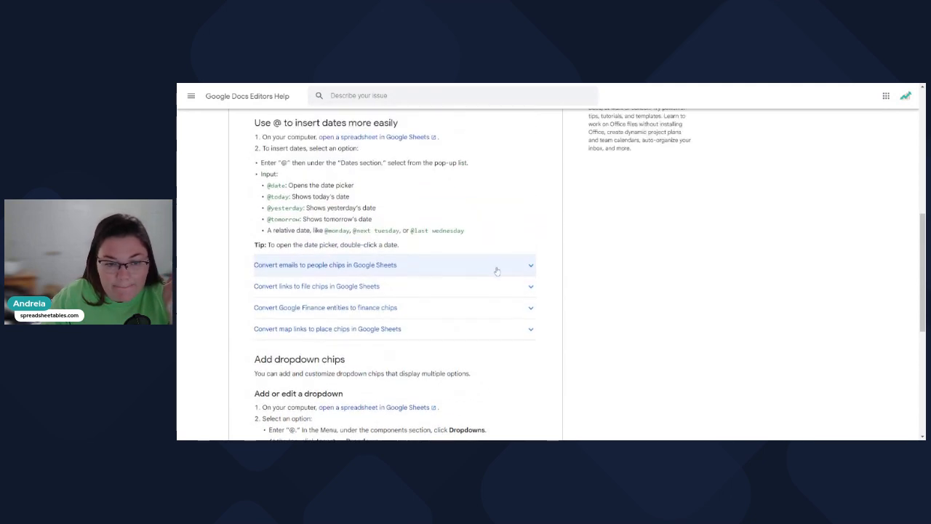
scroll(468, 240, "up", 2)
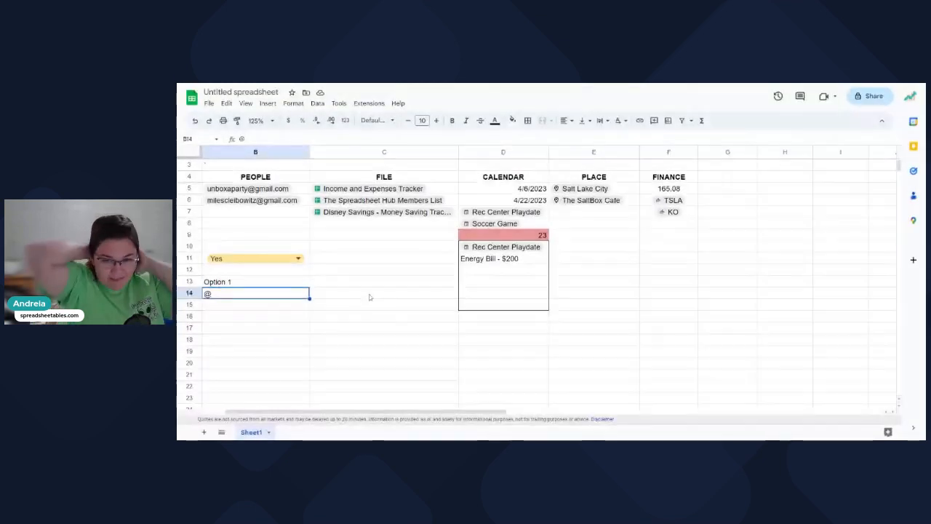
Commit the lone @ in B14 and select the empty cells C18, C14 and C13.
left_click(369, 297)
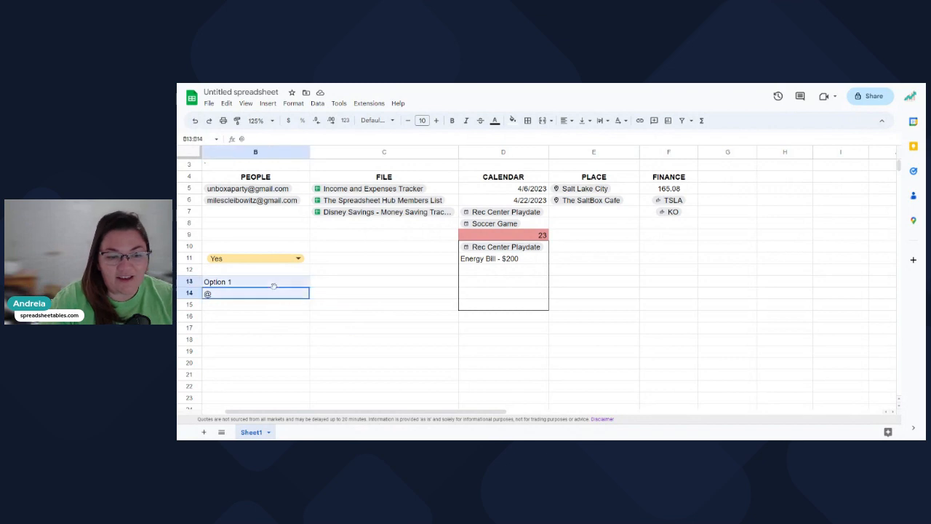
left_click(365, 339)
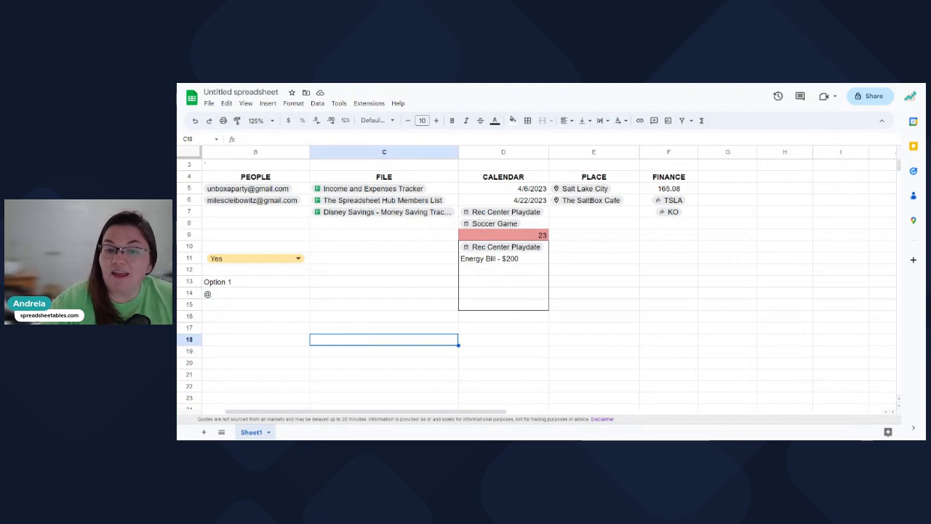
left_click(329, 294)
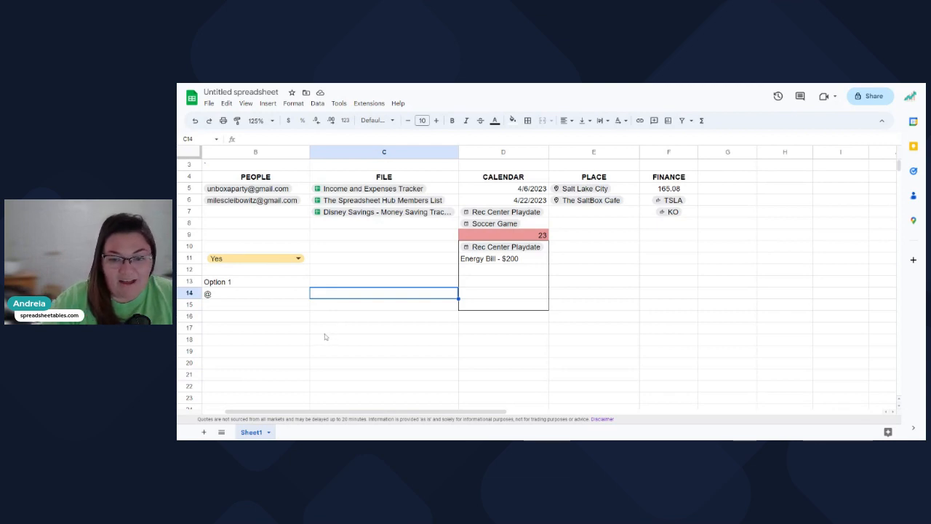
left_click(364, 282)
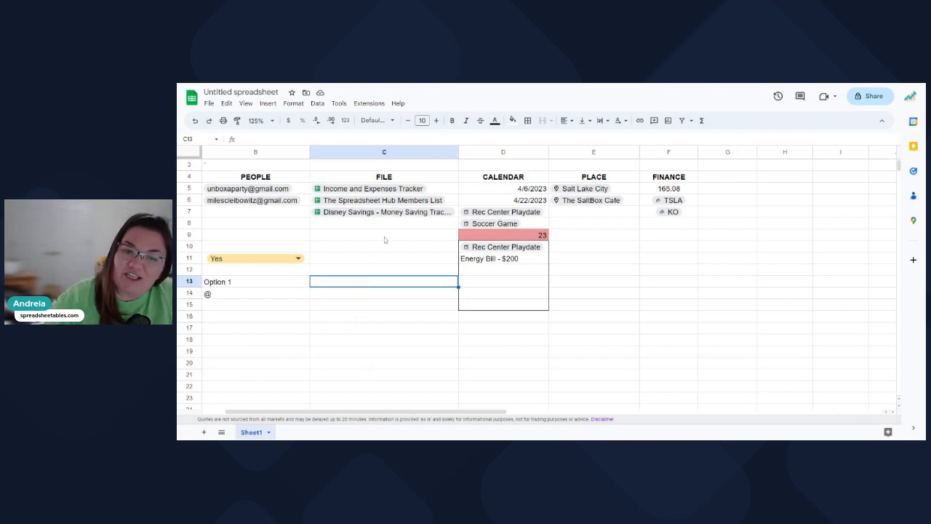